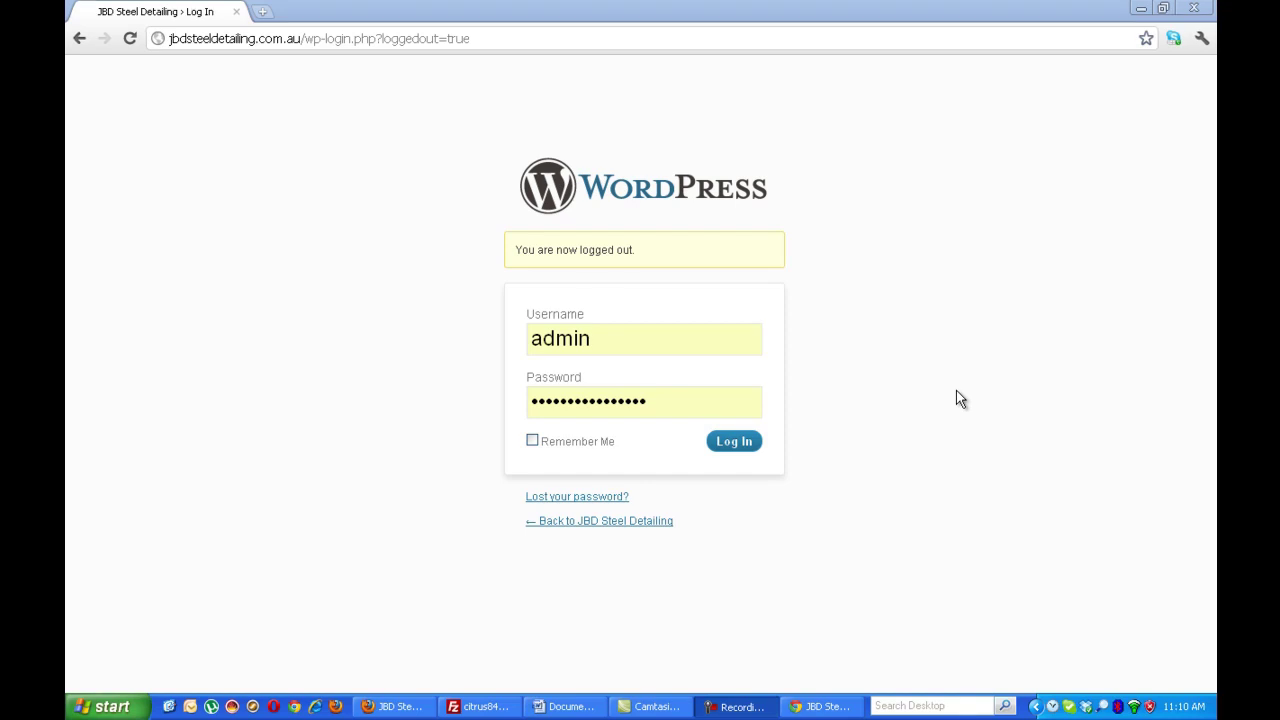
Load the site's wp-admin login page and re-enter the admin account password.
left_click_drag(474, 39, 315, 39)
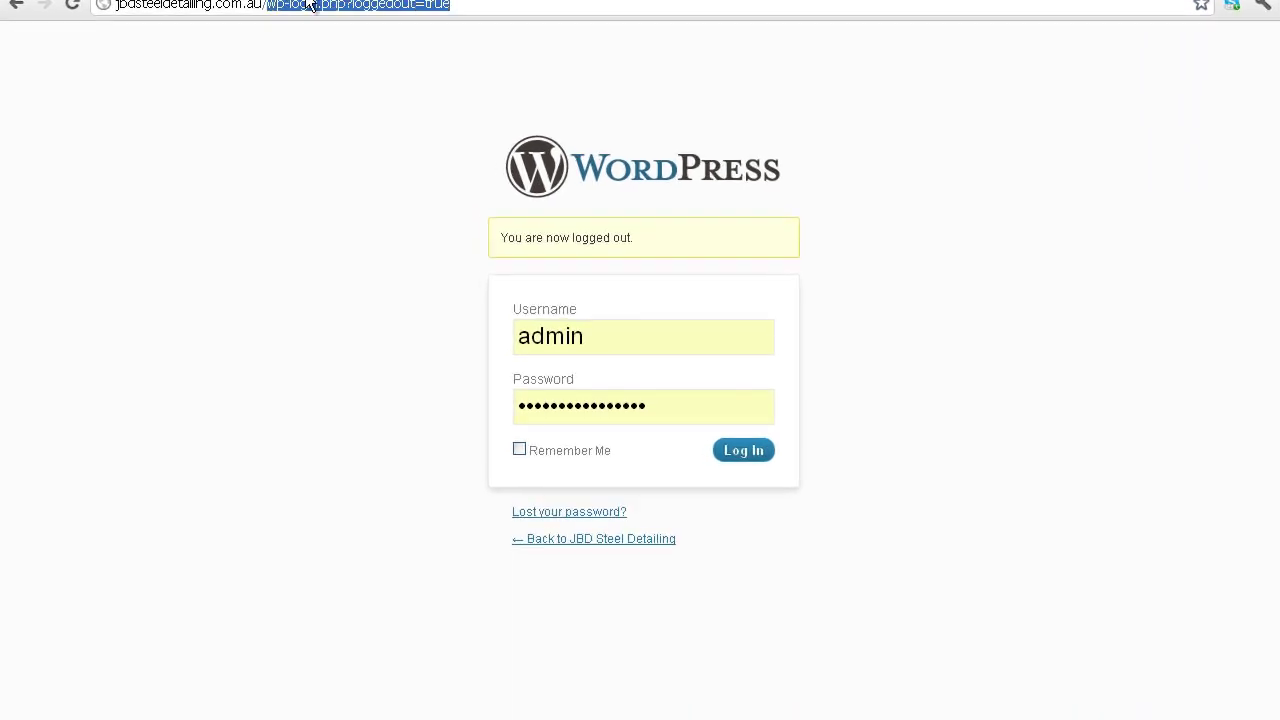
type("wp-admin")
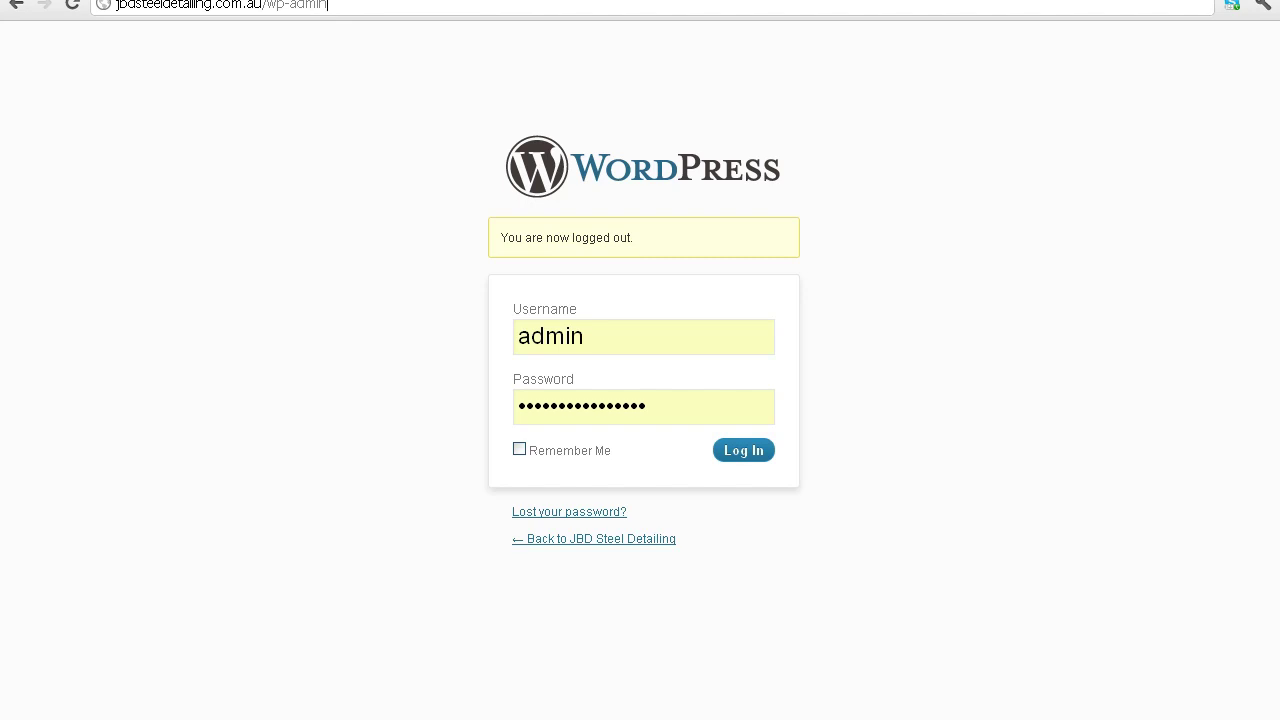
key("Return")
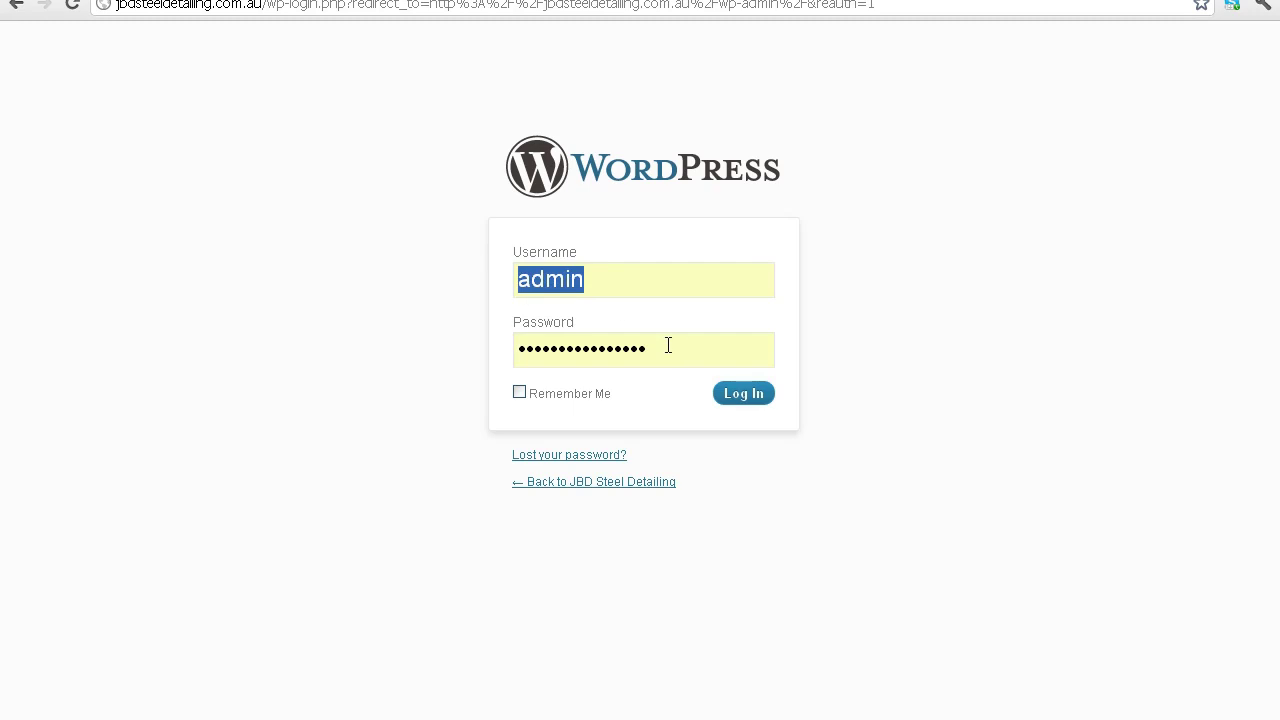
left_click_drag(668, 345, 492, 337)
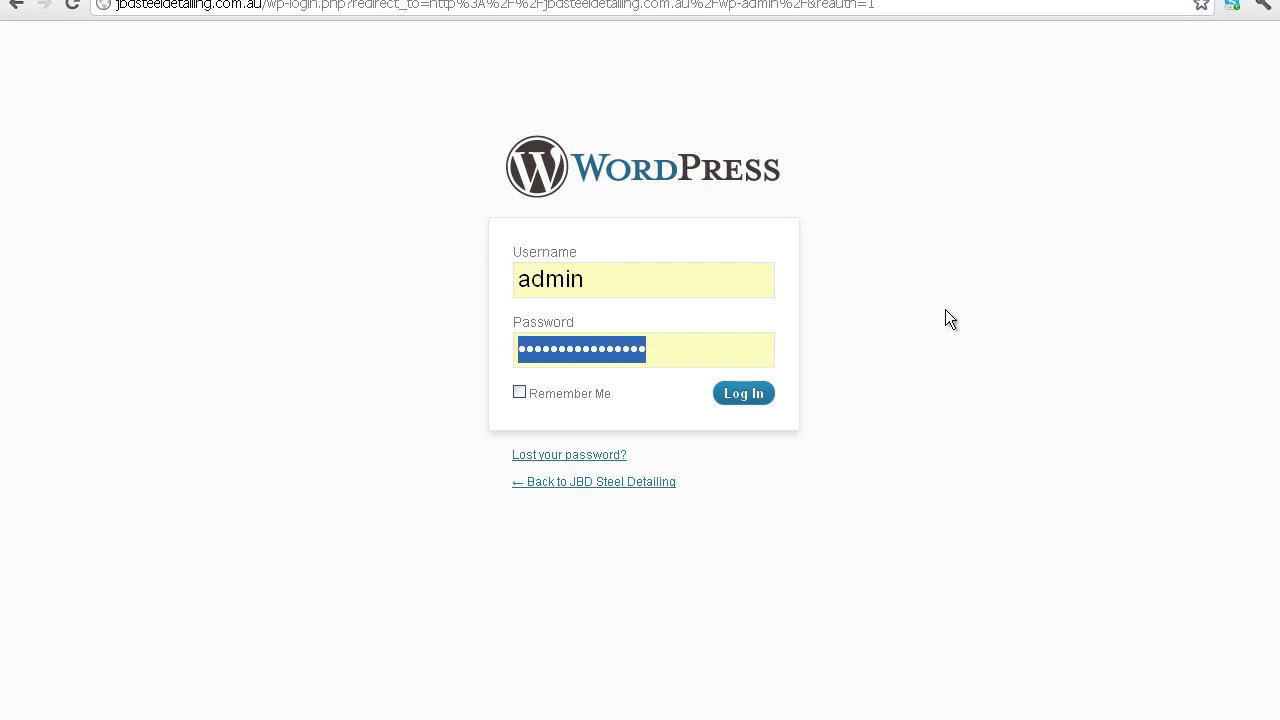
type("********")
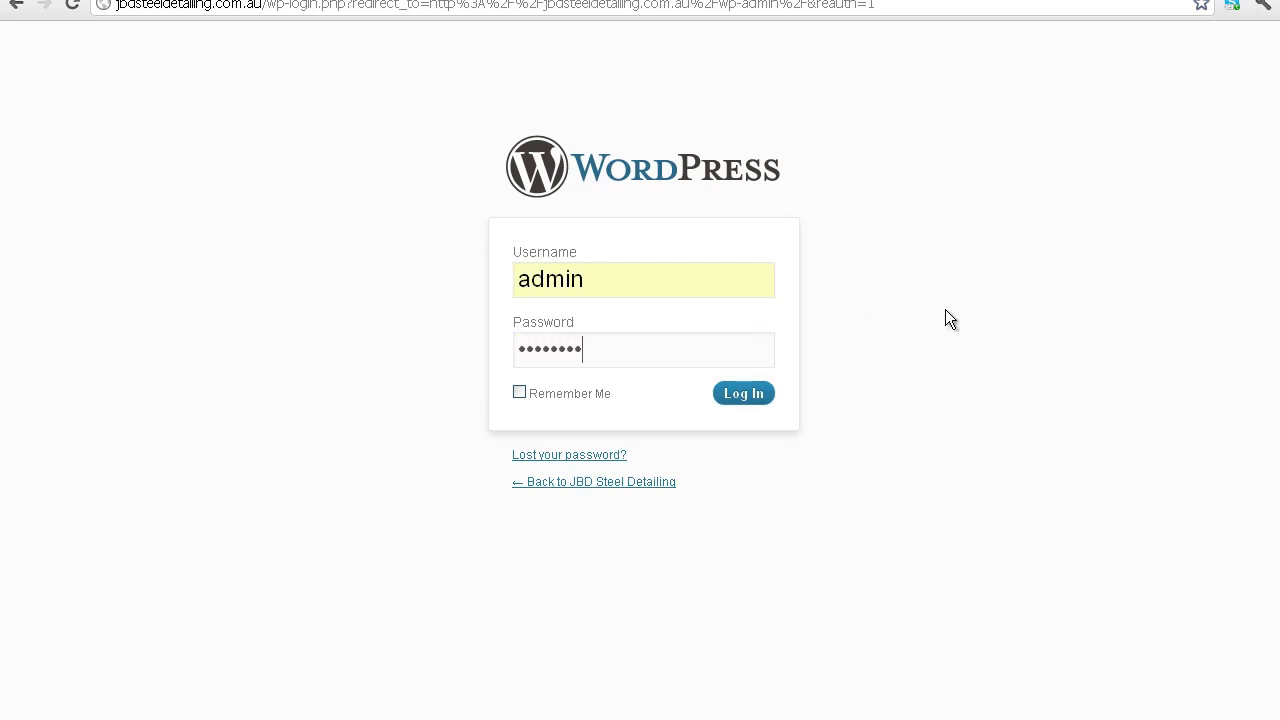
Submit the login details to reach the admin Dashboard.
left_click(756, 396)
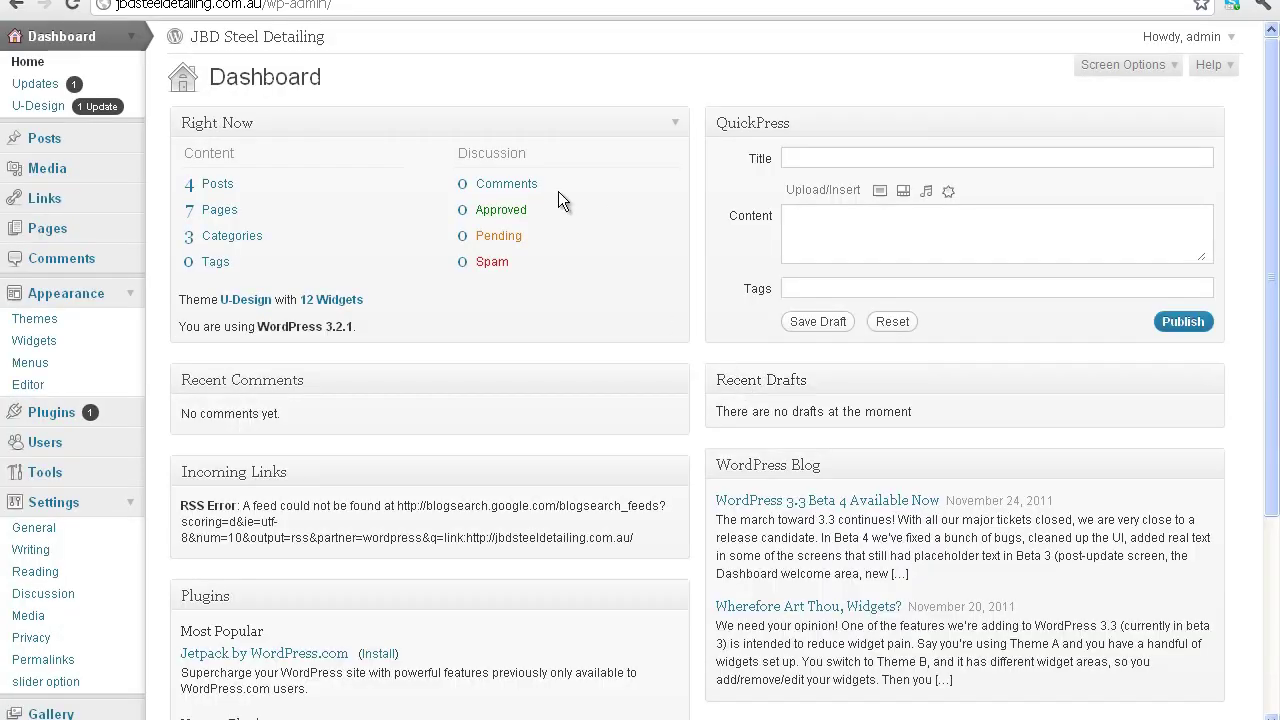
scroll(236, 252, "down", 2)
scroll(236, 252, "up", 2)
Collapse the Dashboard menu and open Appearance > Widgets in a new browser tab.
left_click(133, 44)
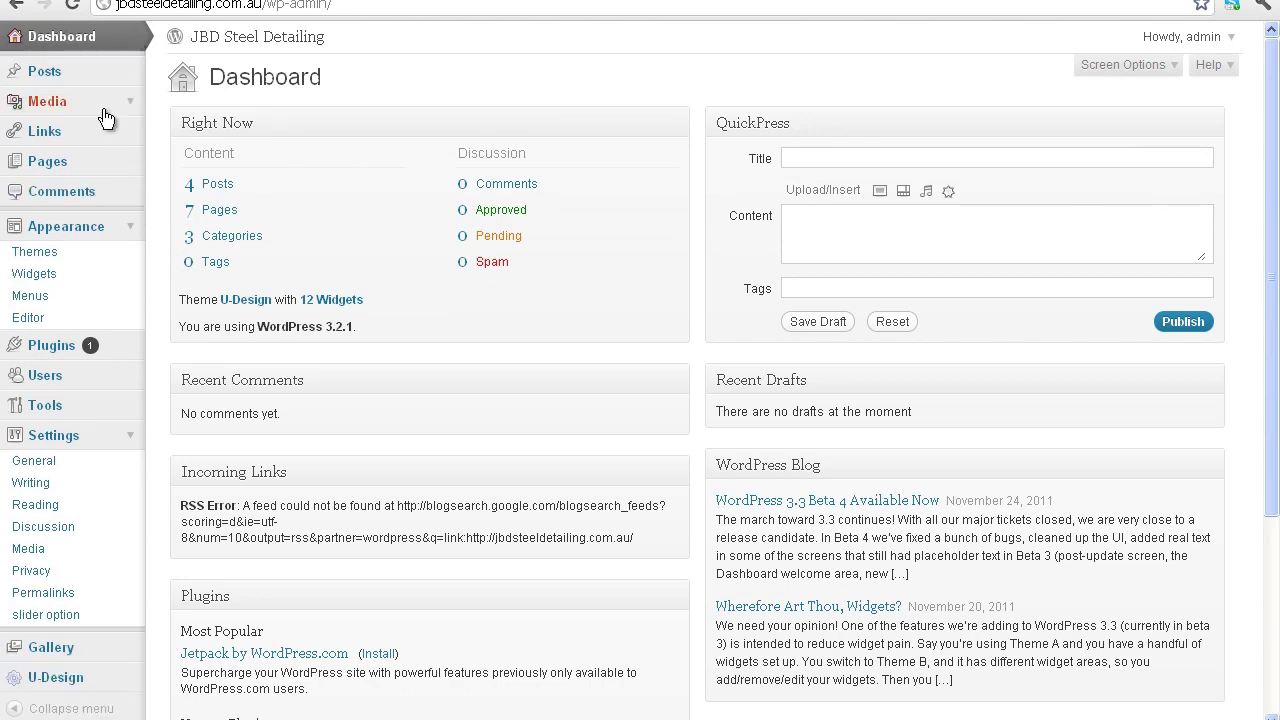
scroll(190, 410, "down", 1)
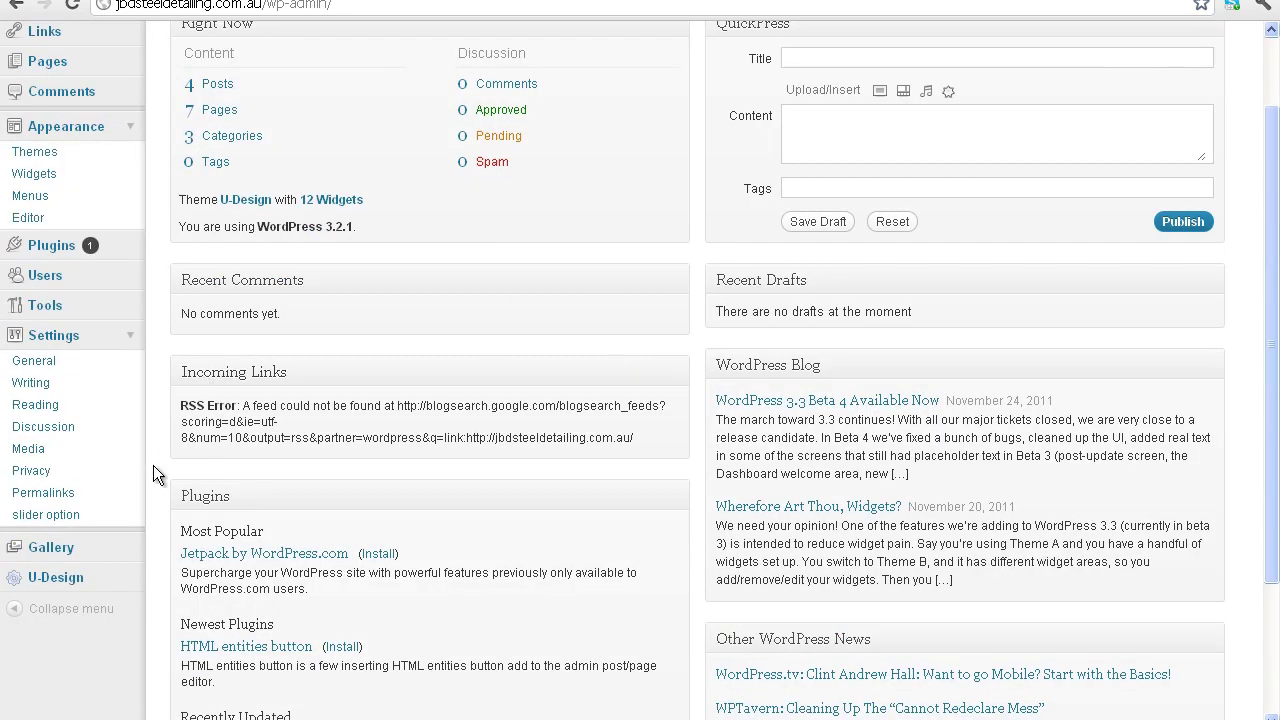
scroll(30, 185, "up", 1)
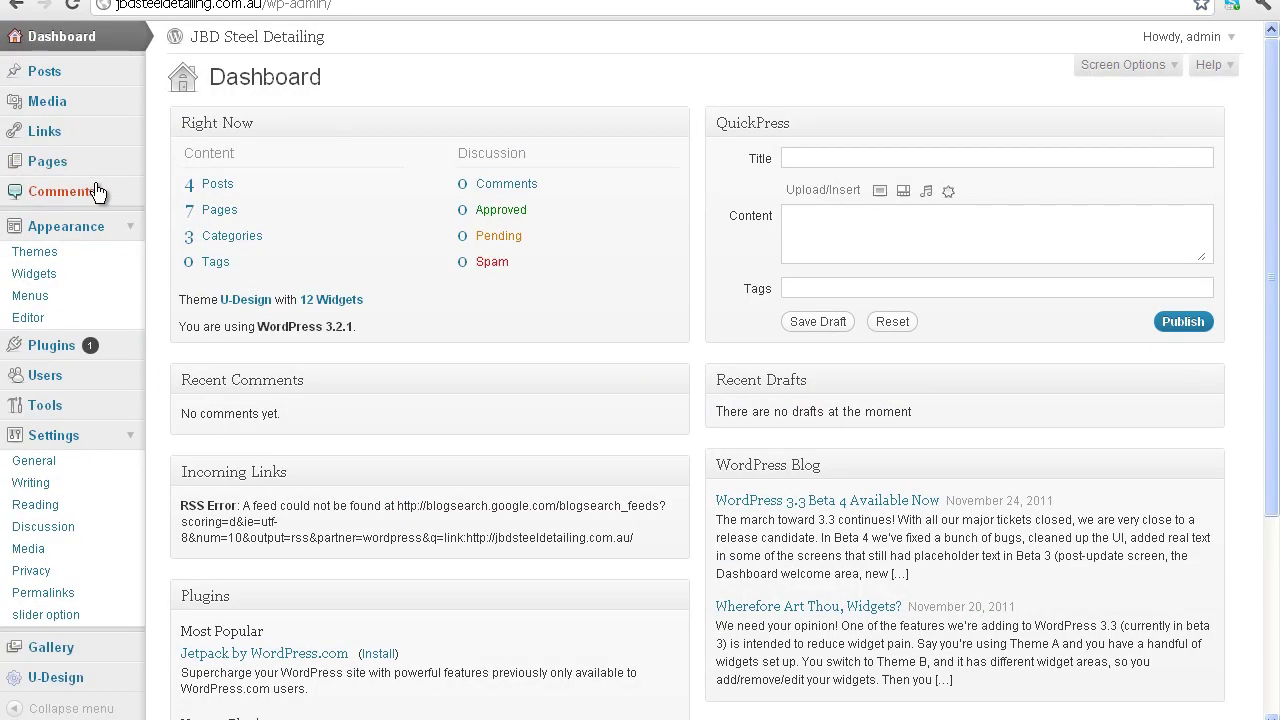
right_click(44, 282)
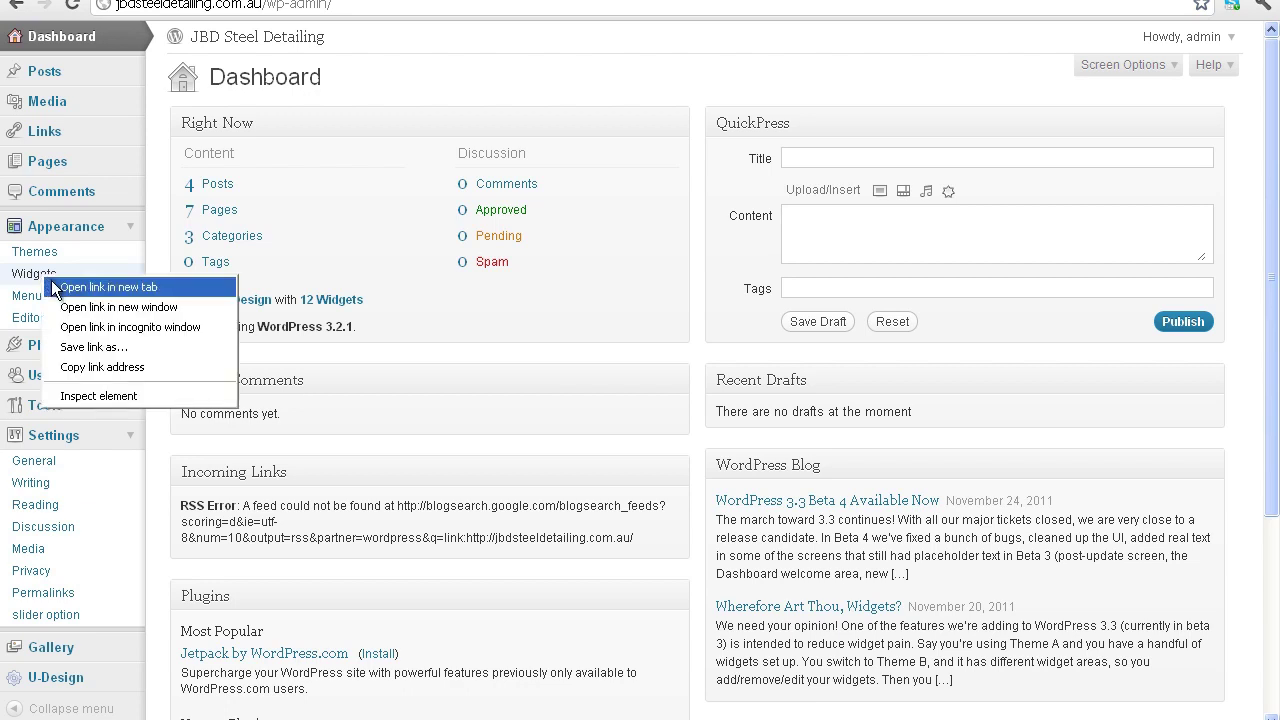
left_click(100, 287)
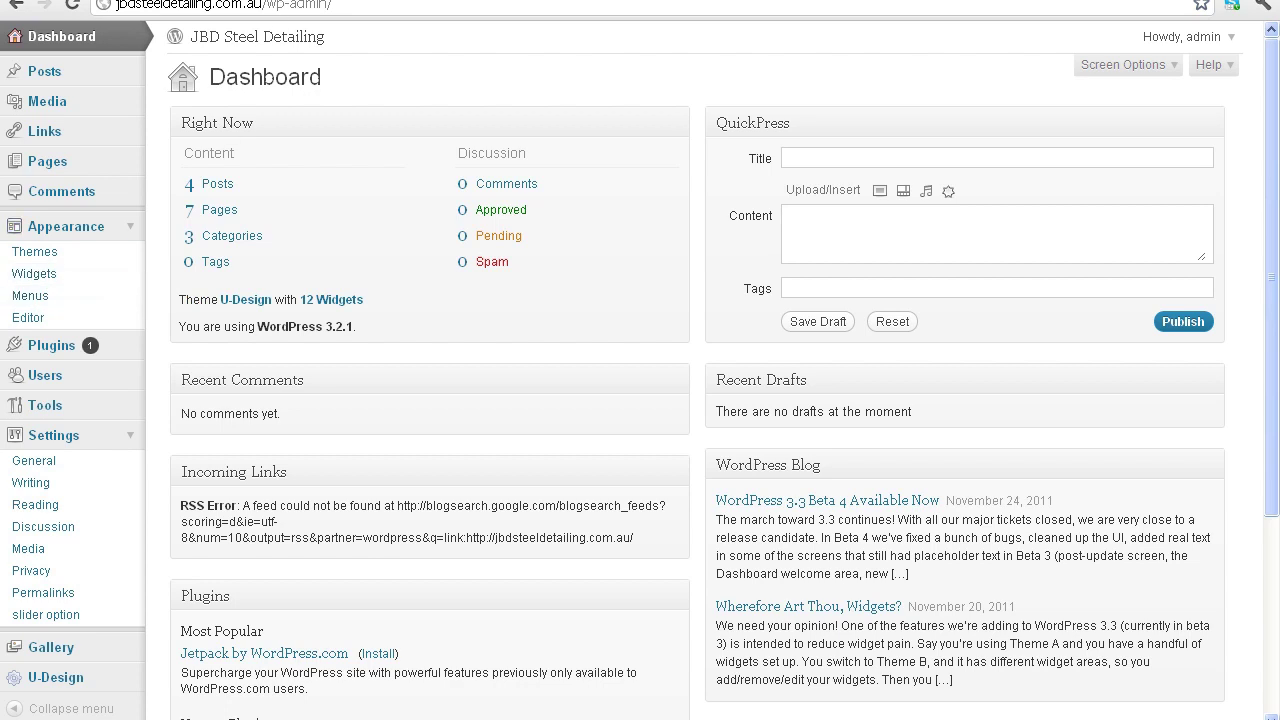
key("ctrl+Tab")
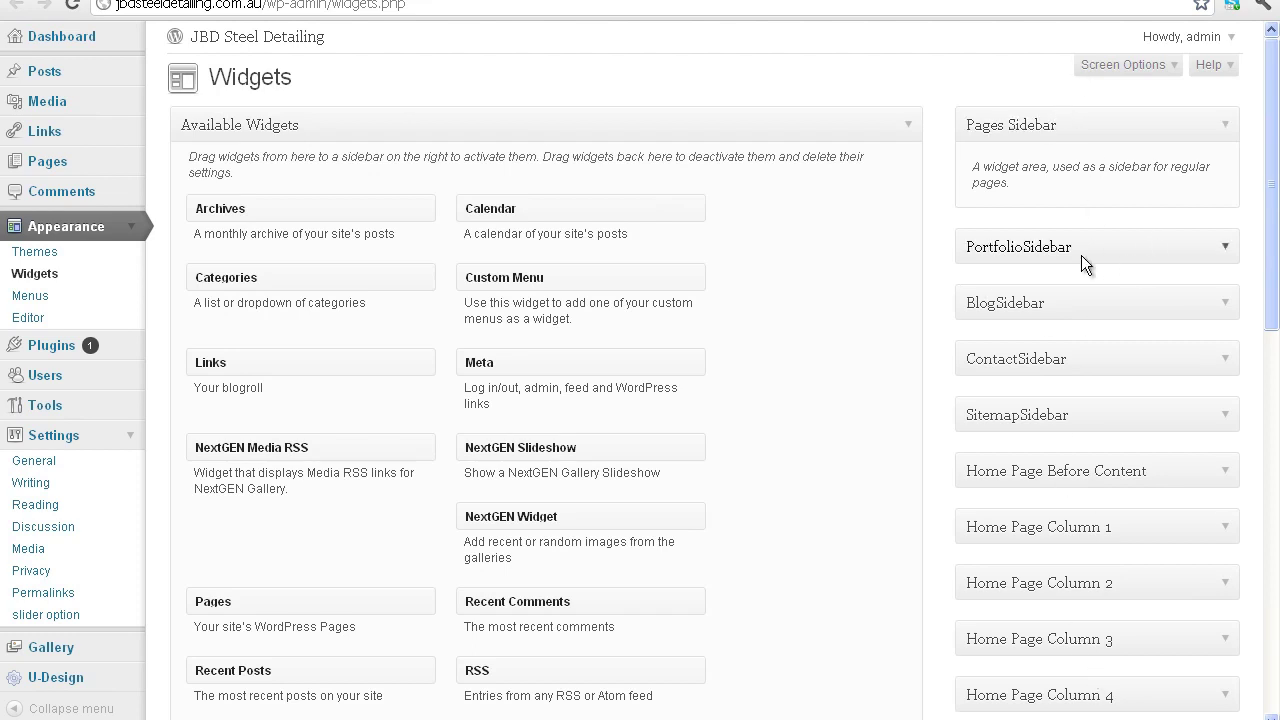
Collapse the Pages Sidebar area and briefly expand BlogSidebar to check its widgets.
left_click(1231, 126)
mouse_move(1268, 131)
left_mouse_down()
mouse_move(1278, 100)
mouse_move(1268, 152)
left_mouse_up()
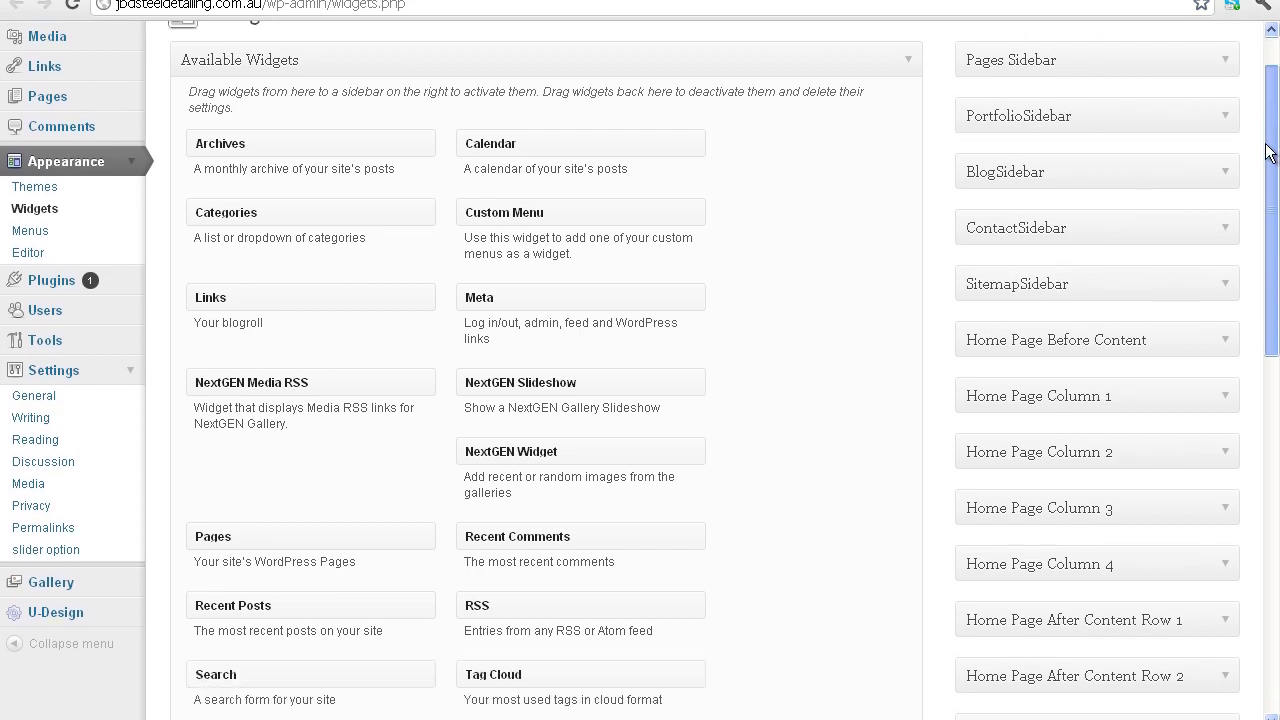
left_click(1228, 178)
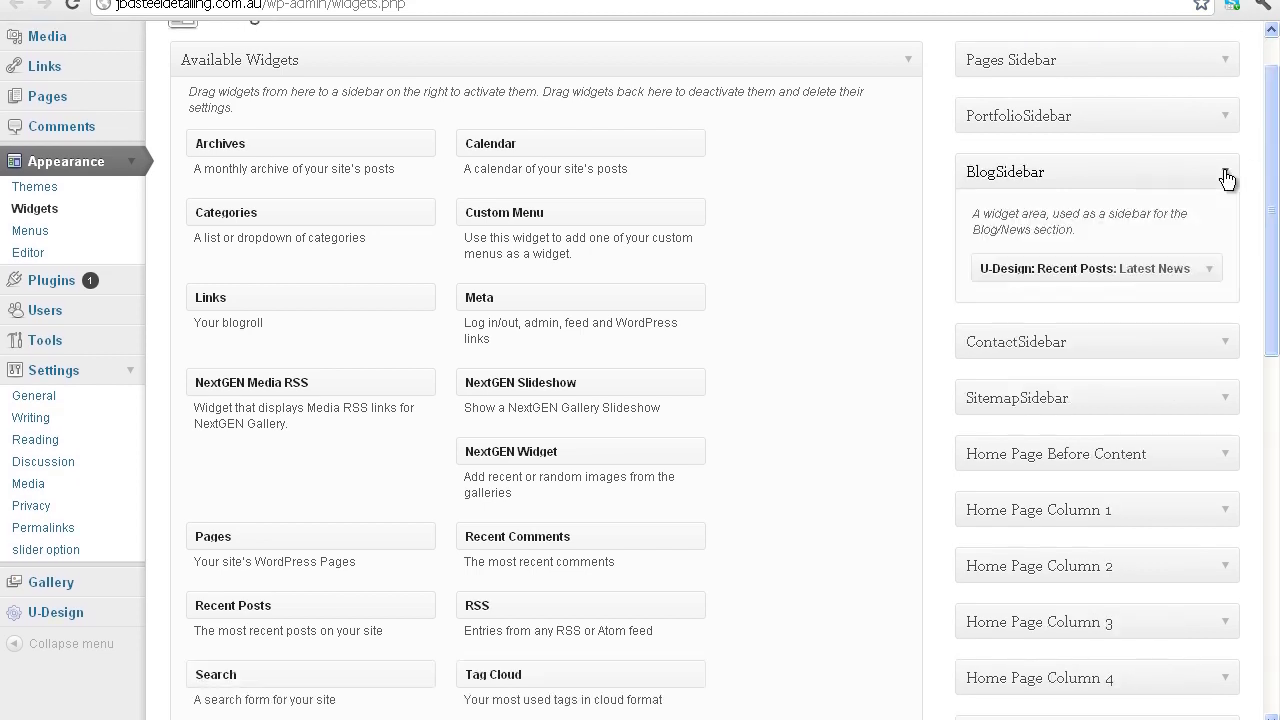
left_click(1228, 178)
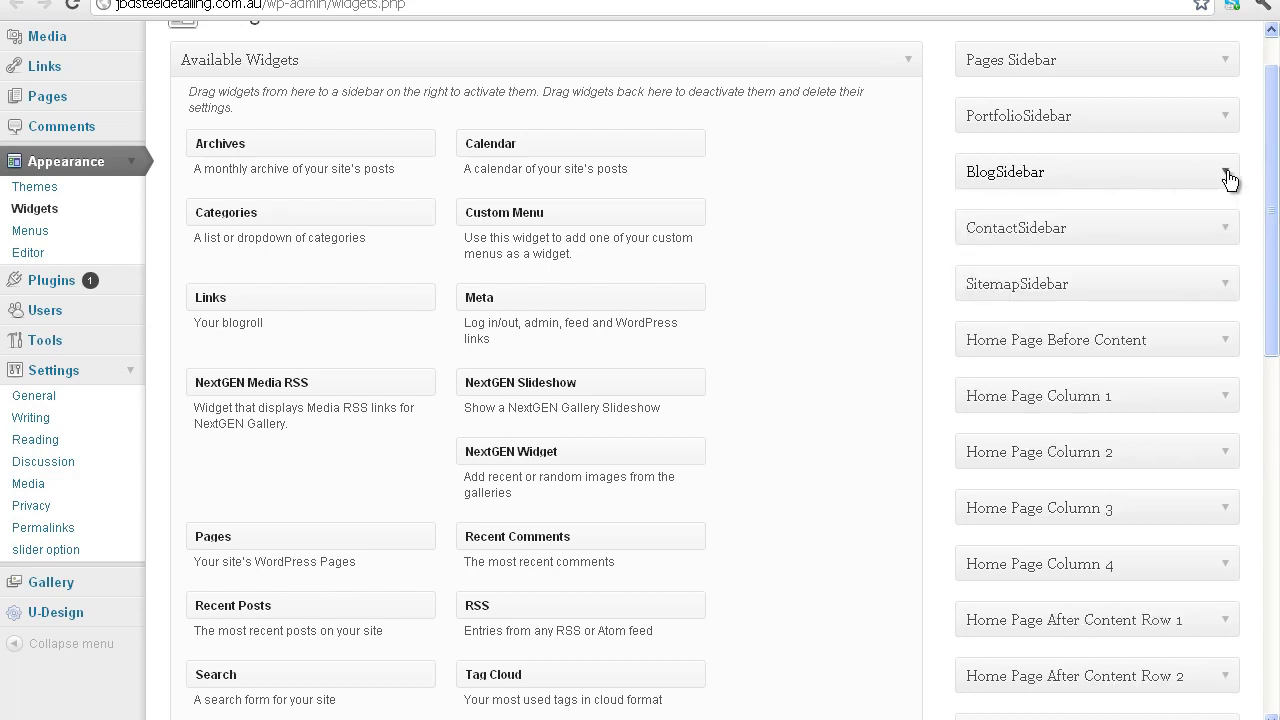
left_click_drag(1270, 167, 1270, 231)
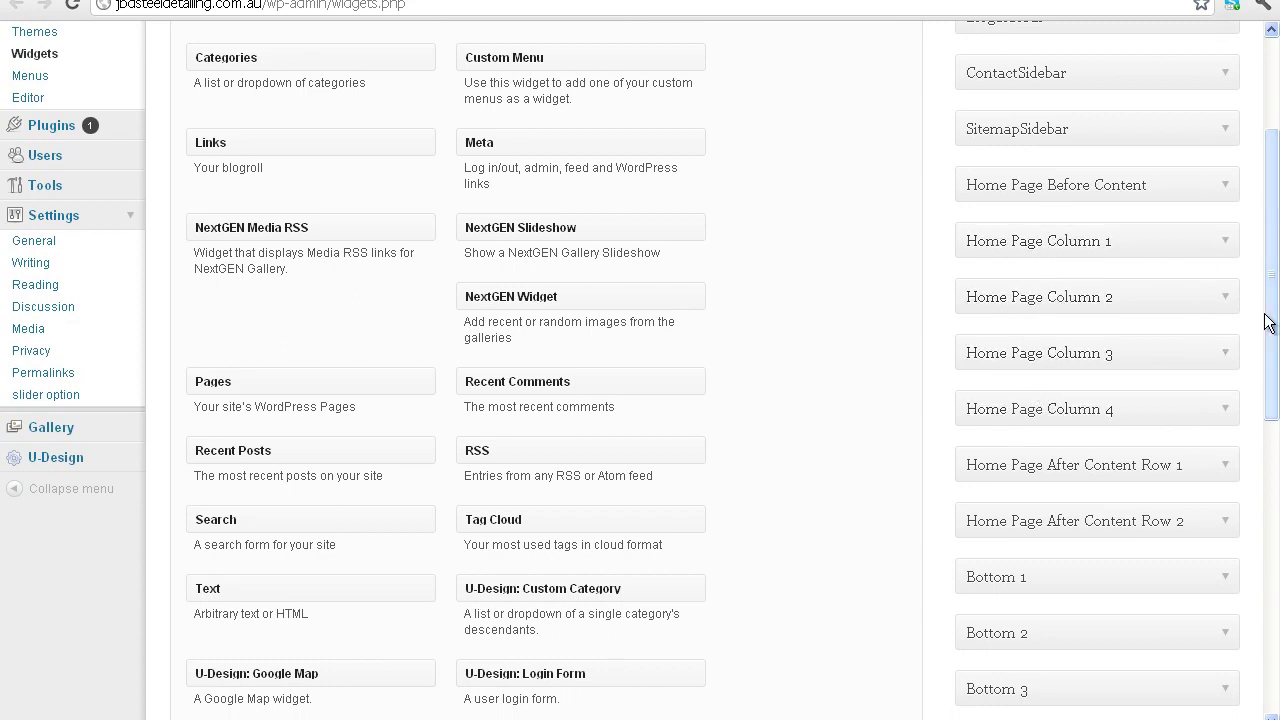
Check the Home Page After Content Row 1, Row 2 and Before Content areas in turn.
scroll(1268, 322, "down", 1)
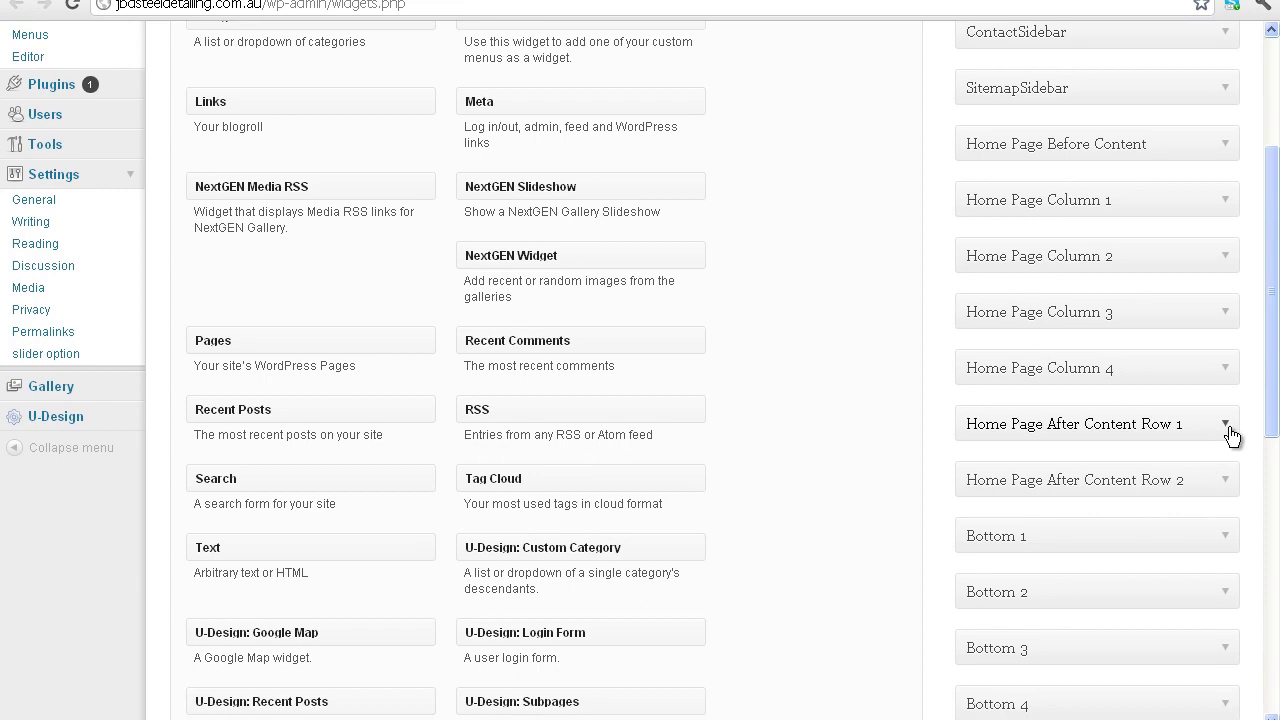
scroll(1268, 420, "down", 1)
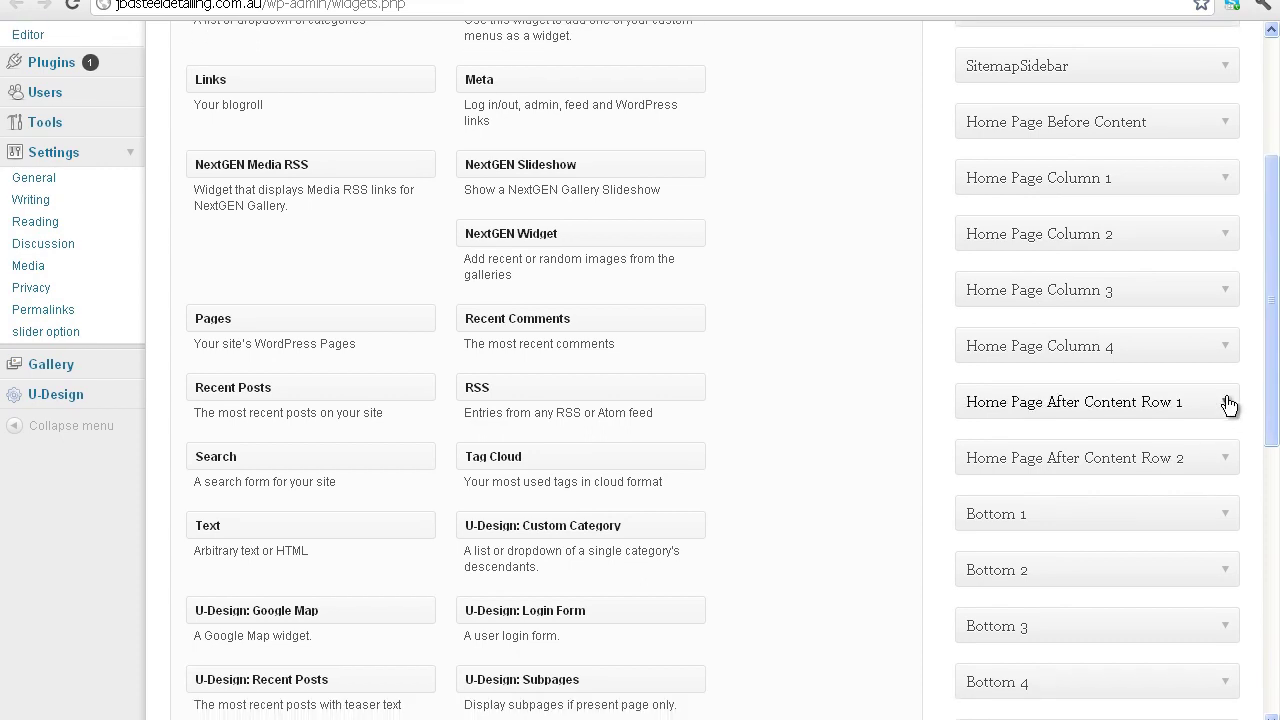
left_click(1228, 403)
left_click(1226, 408)
left_click(1225, 458)
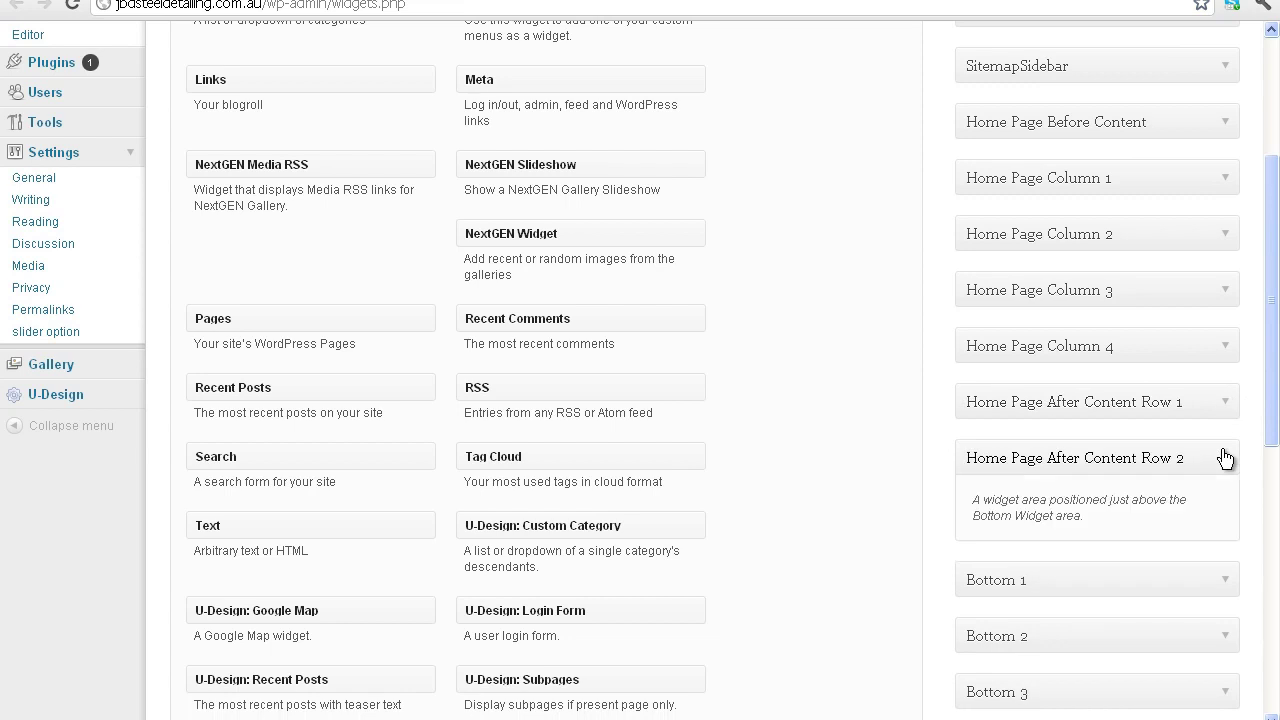
left_click(1225, 458)
left_click(1226, 125)
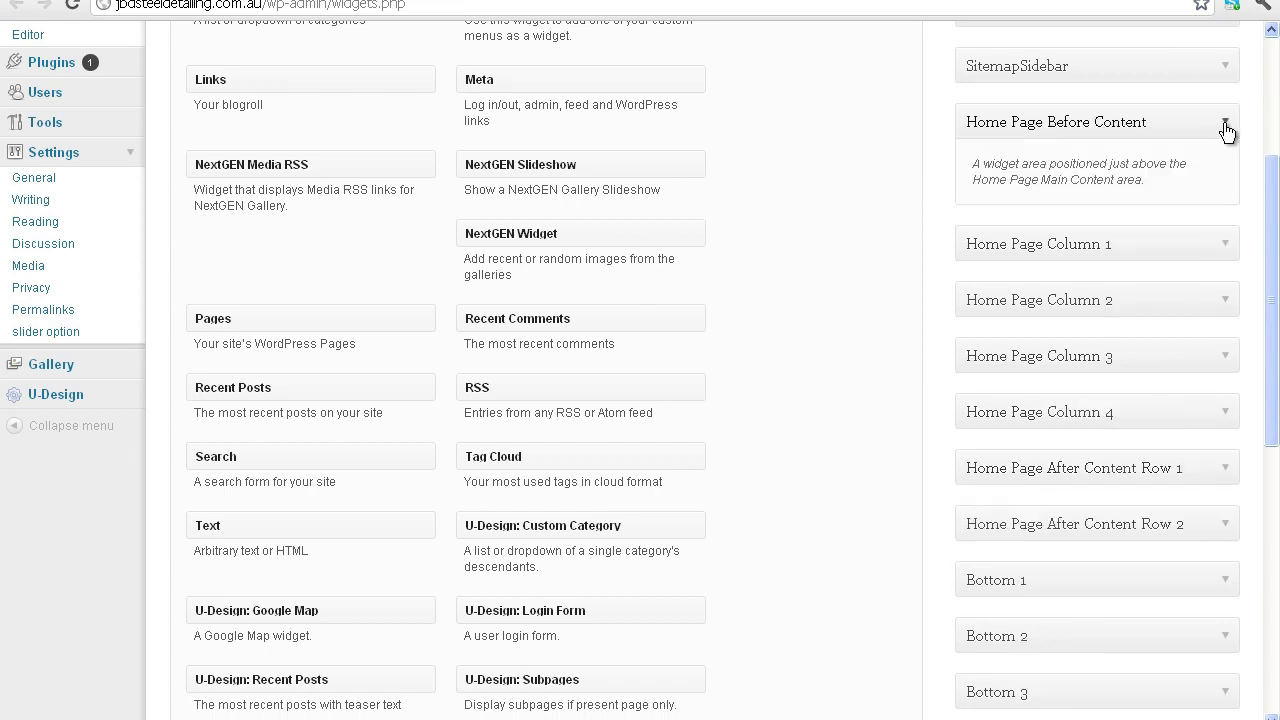
left_click(1226, 125)
mouse_move(1274, 180)
left_mouse_down()
mouse_move(1274, 314)
mouse_move(1274, 190)
left_mouse_up()
Expand Home Page Column 1 and review its Text widget HTML, including the JBD Group paragraph.
left_click(1226, 292)
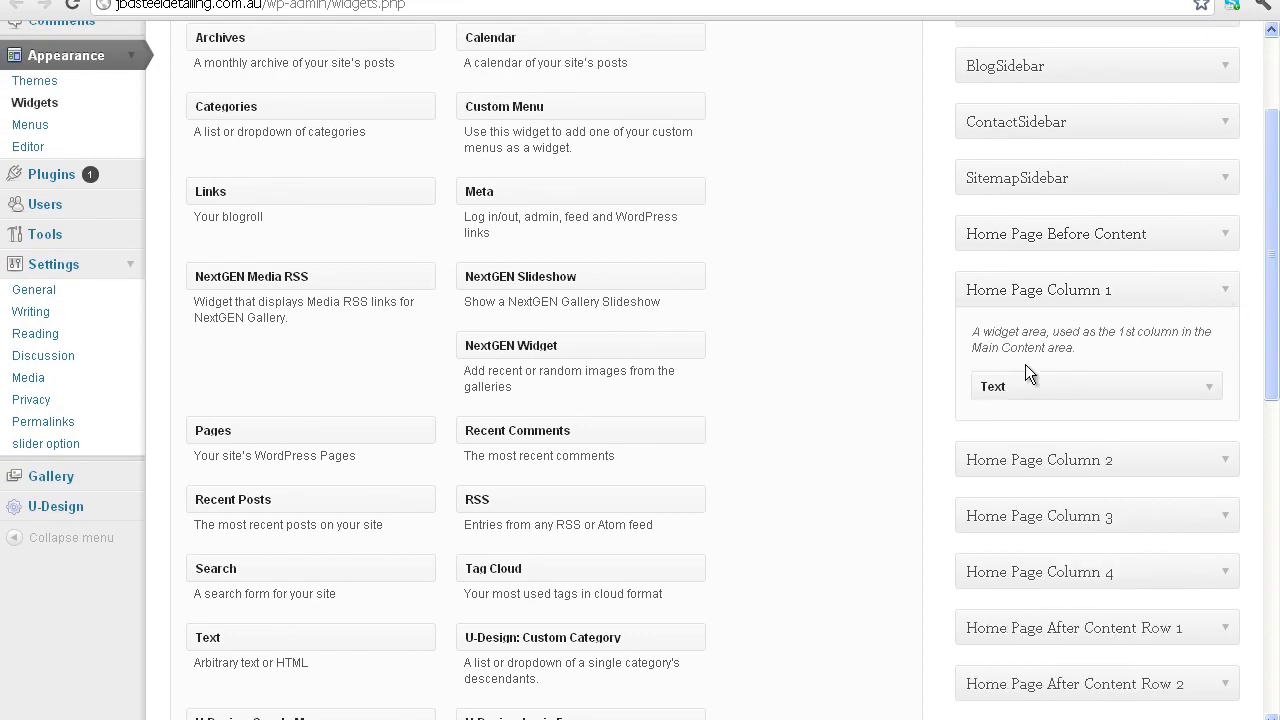
left_click(1210, 387)
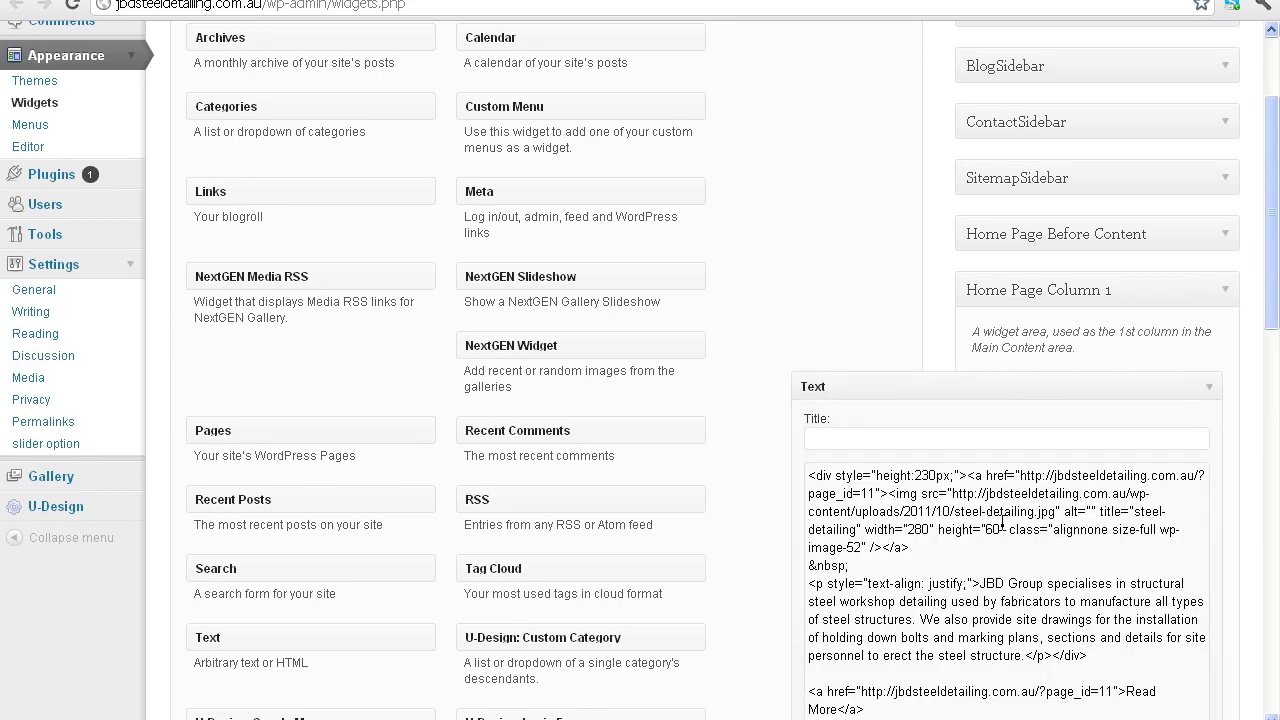
scroll(1003, 523, "down", 2)
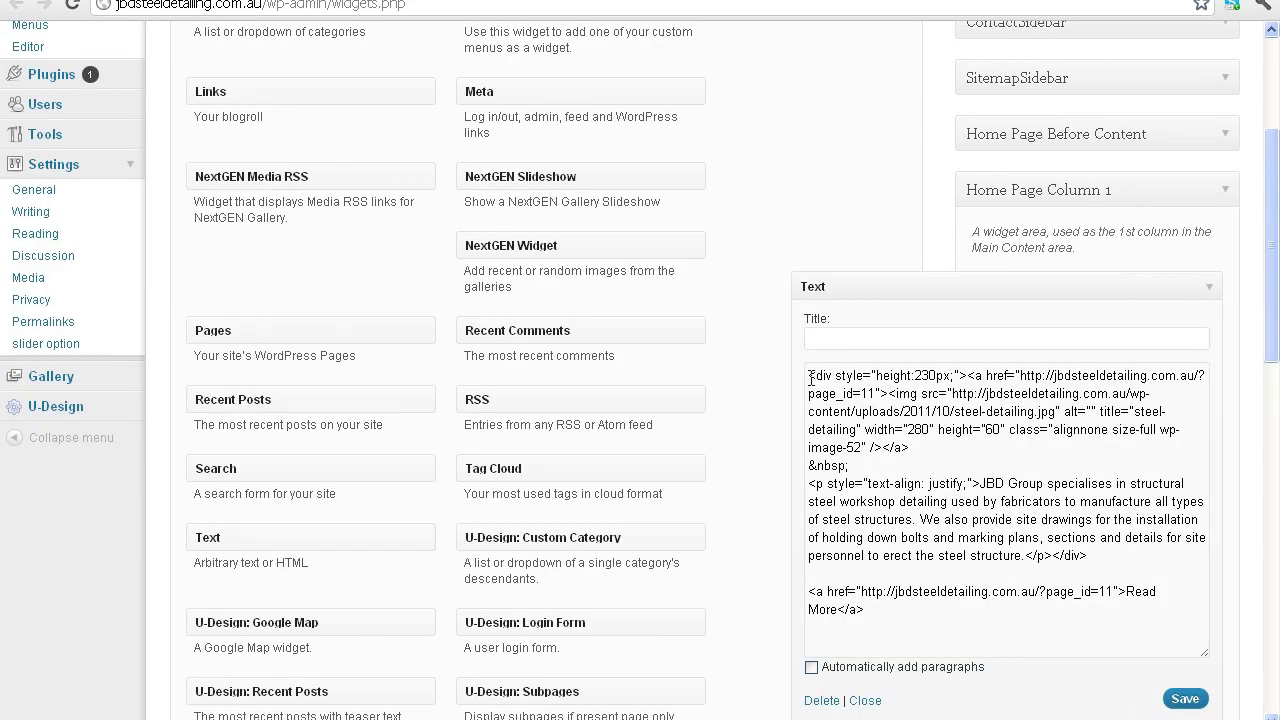
left_click_drag(811, 376, 1045, 393)
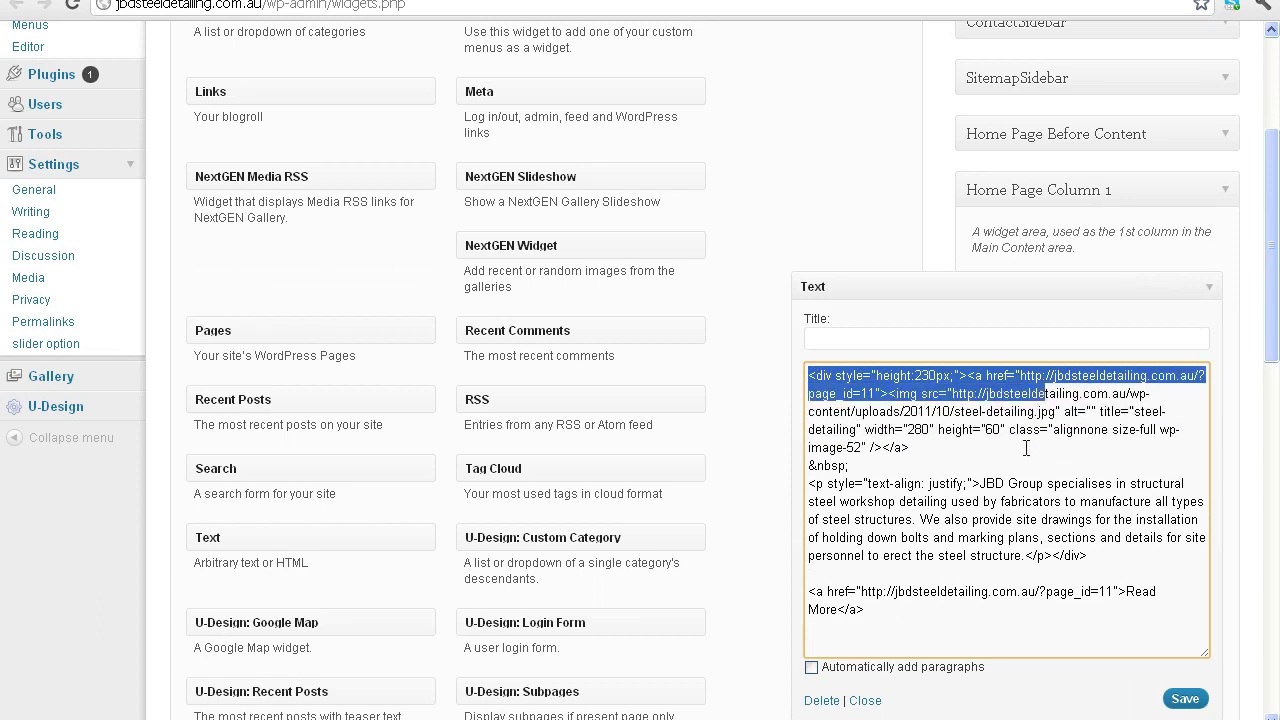
left_click(1026, 448)
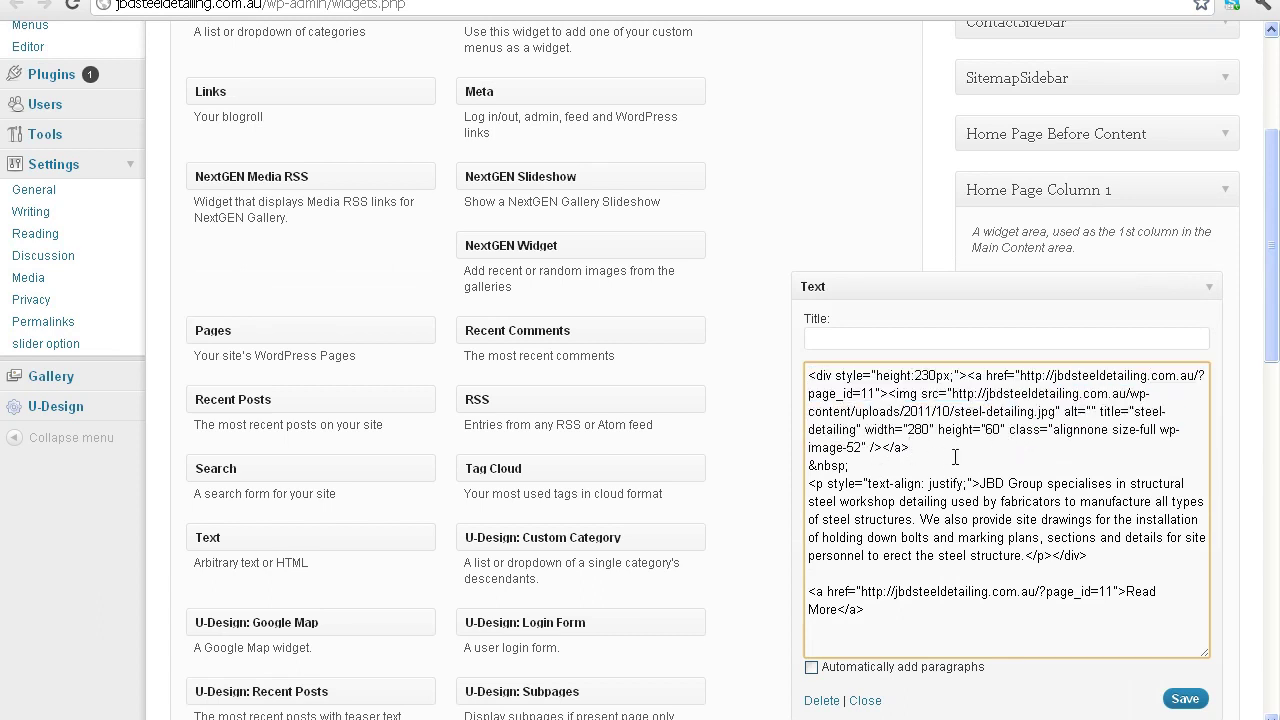
left_click_drag(967, 376, 929, 393)
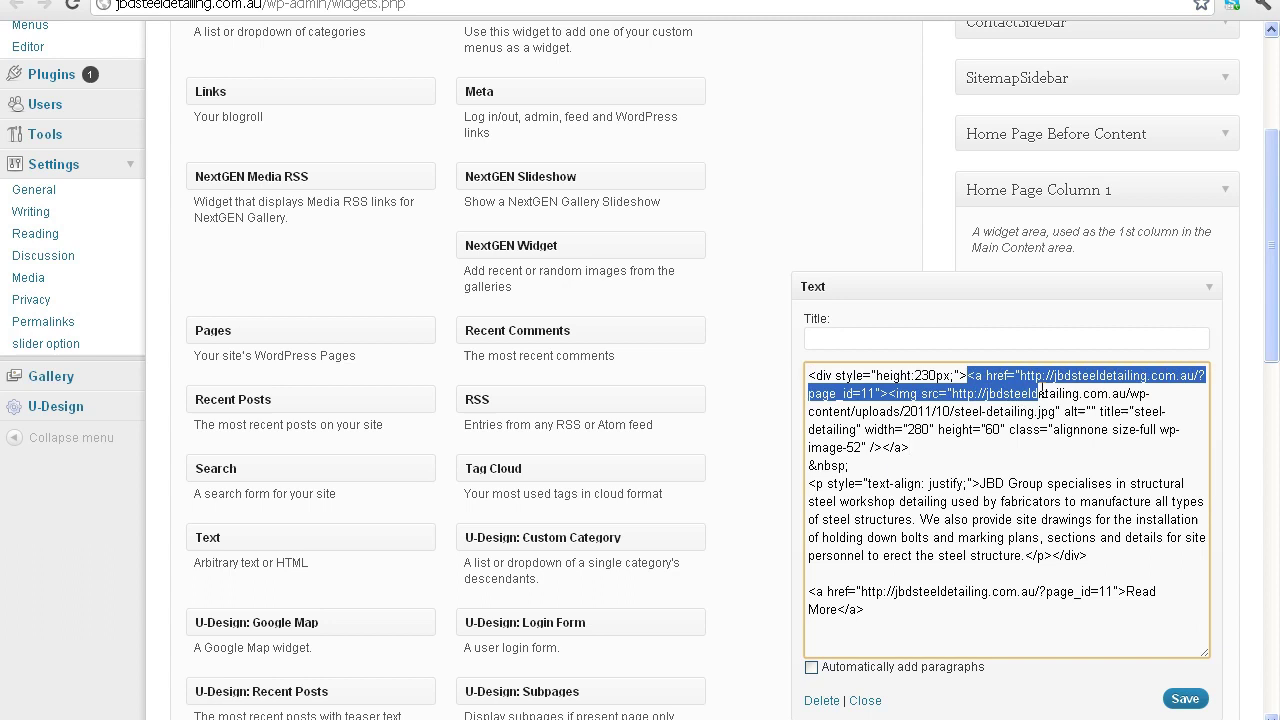
left_click(950, 445)
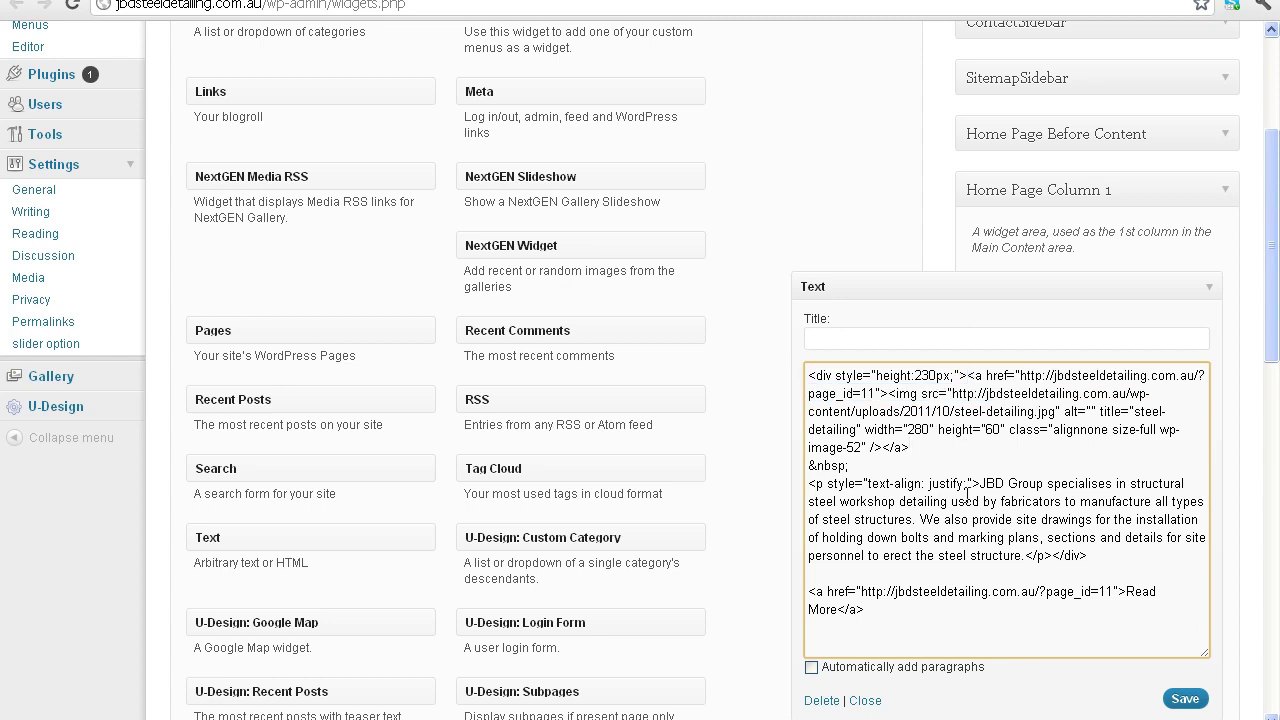
left_click(982, 484)
left_click_drag(978, 484, 1026, 552)
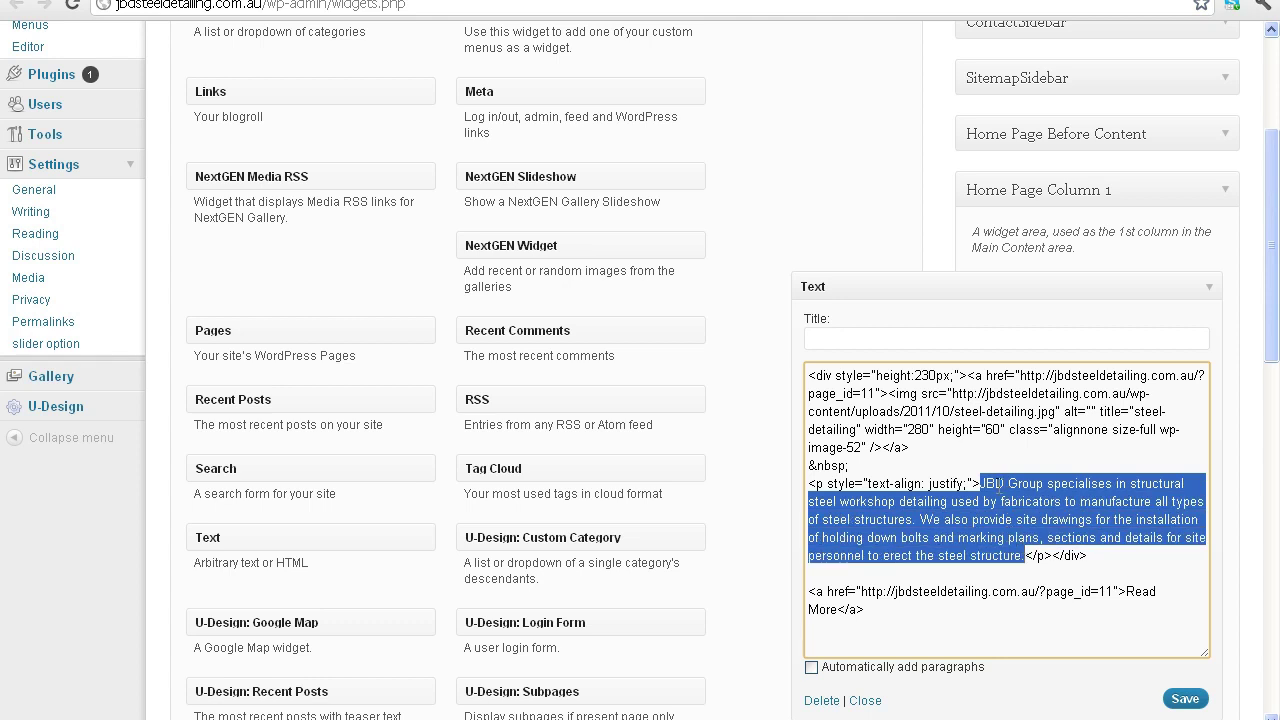
left_click(1026, 492)
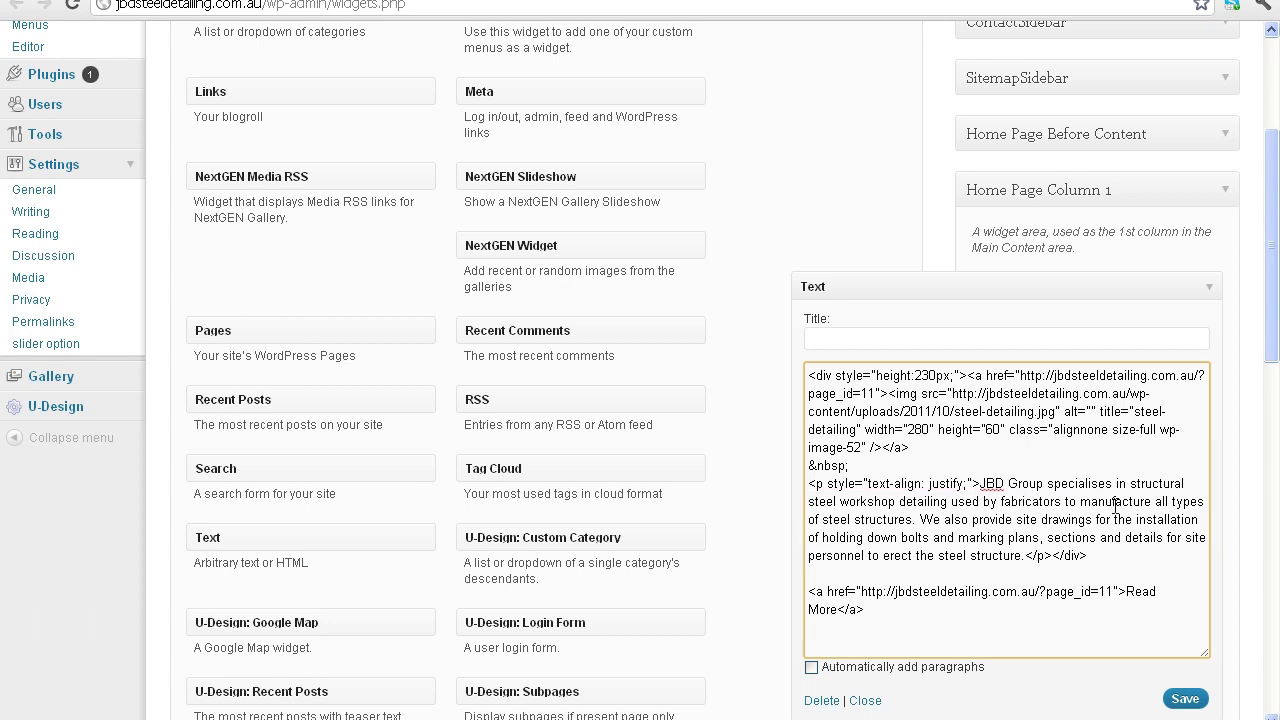
Save the Text widget, then collapse it and the Home Page Column 1 area.
scroll(1090, 492, "down", 1)
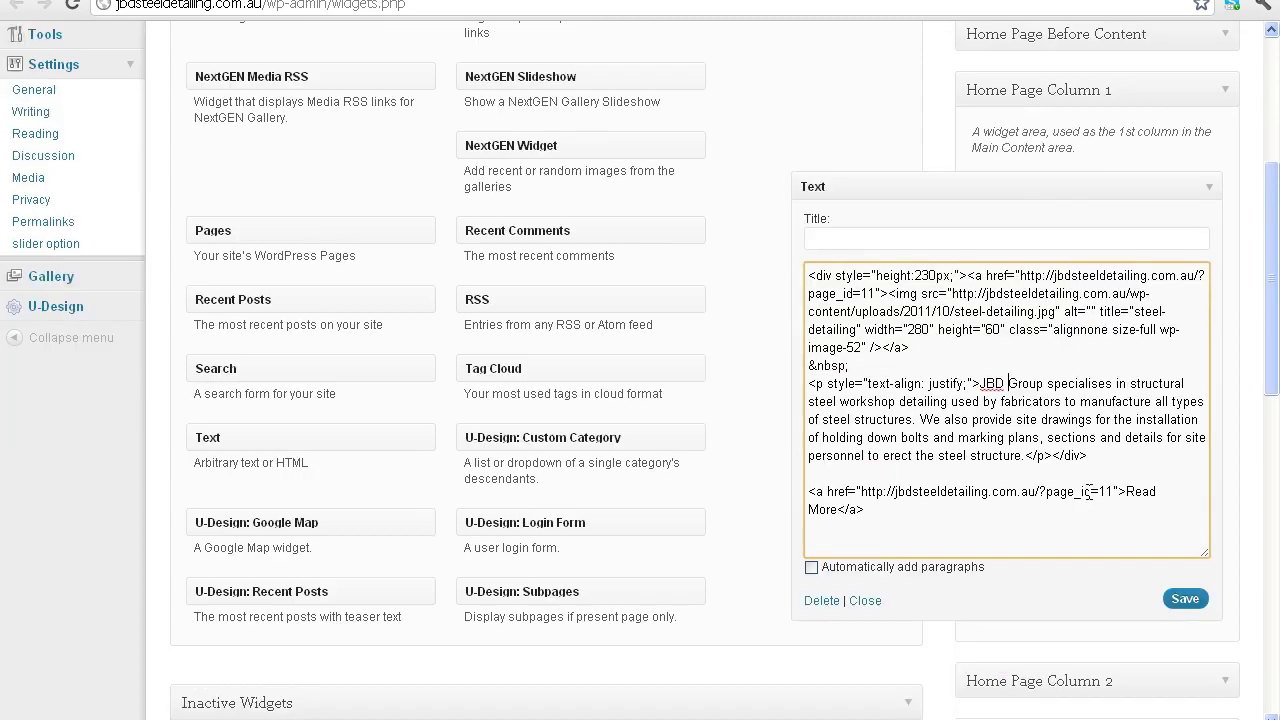
left_click(1184, 599)
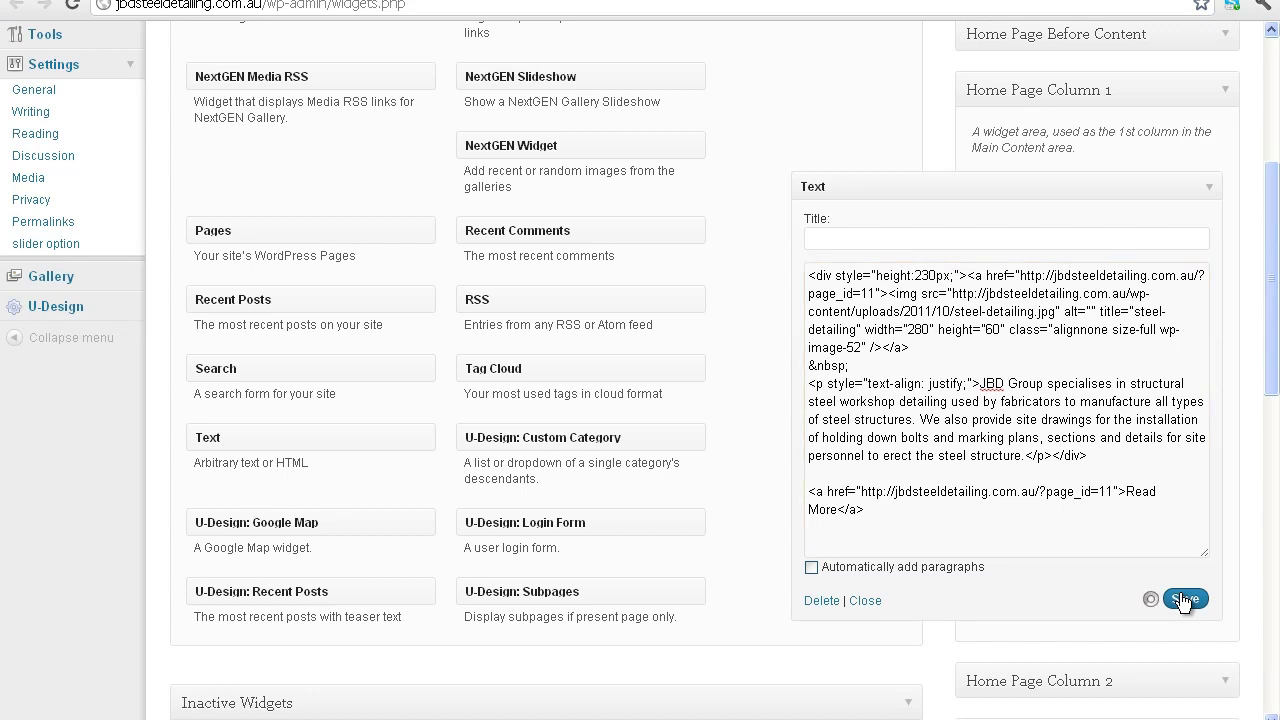
left_click(1209, 187)
scroll(1232, 285, "up", 2)
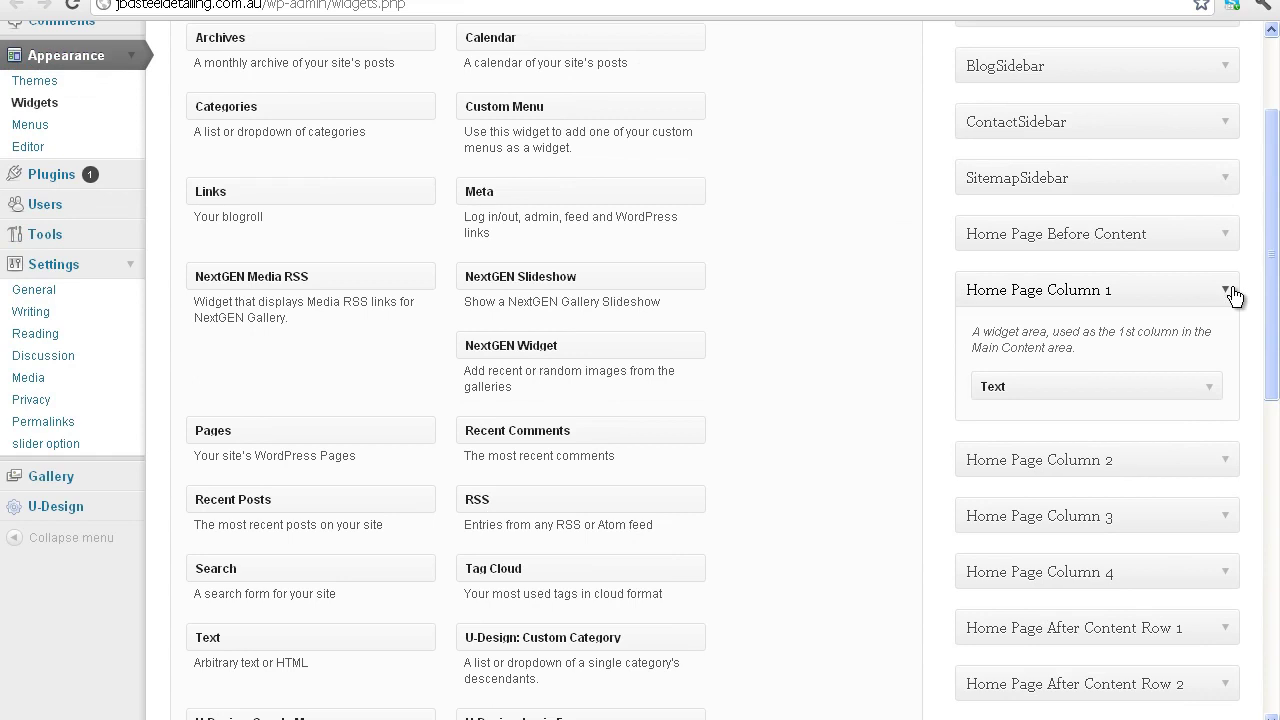
left_click(1228, 289)
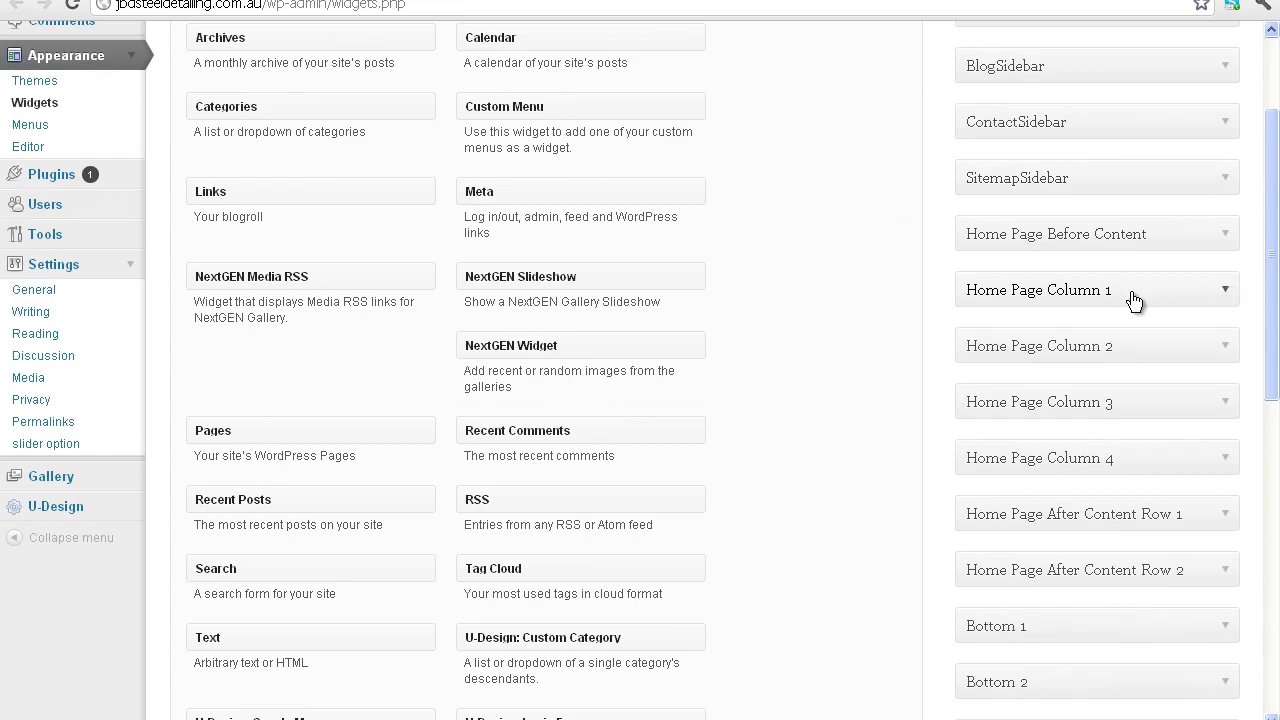
scroll(1122, 294, "up", 1)
scroll(1122, 294, "up", 1)
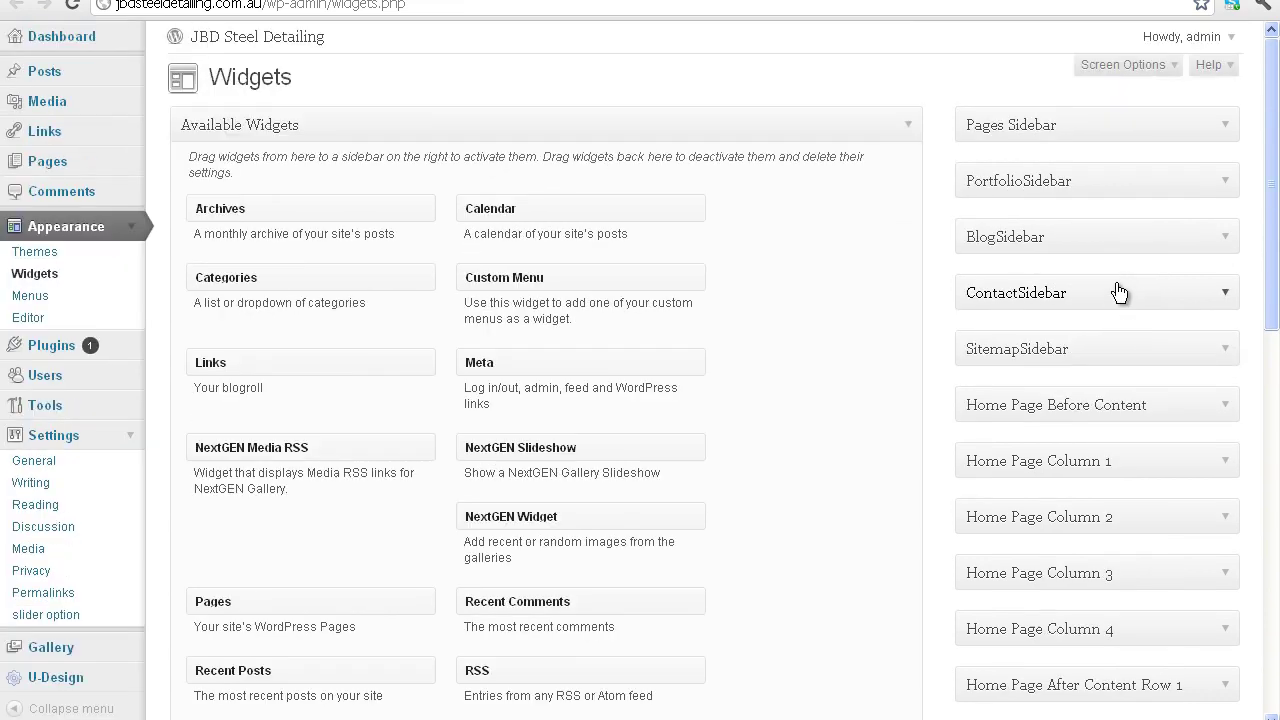
View the live home page and highlight the Steel Detailing, Concrete and Timber, Projects and Client Login box texts.
left_click(286, 44)
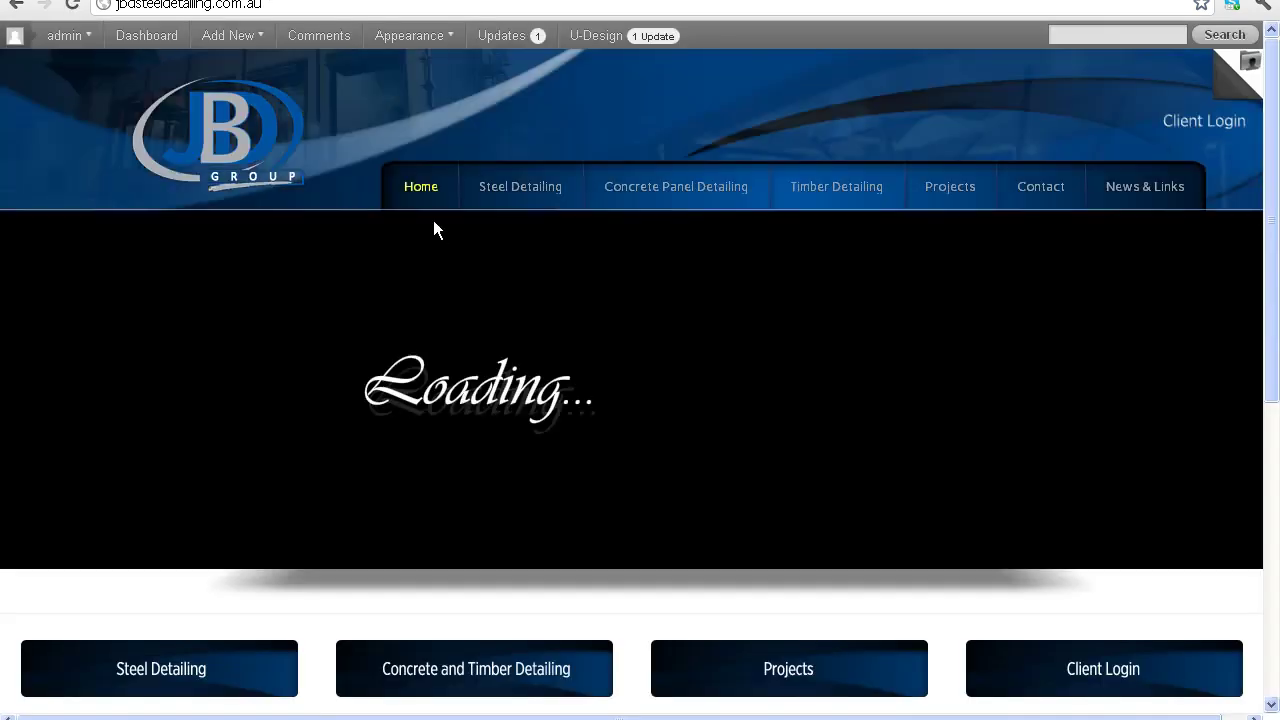
scroll(434, 224, "down", 3)
left_click_drag(23, 423, 210, 520)
left_click(91, 451)
left_click(137, 452)
left_click_drag(335, 428, 518, 472)
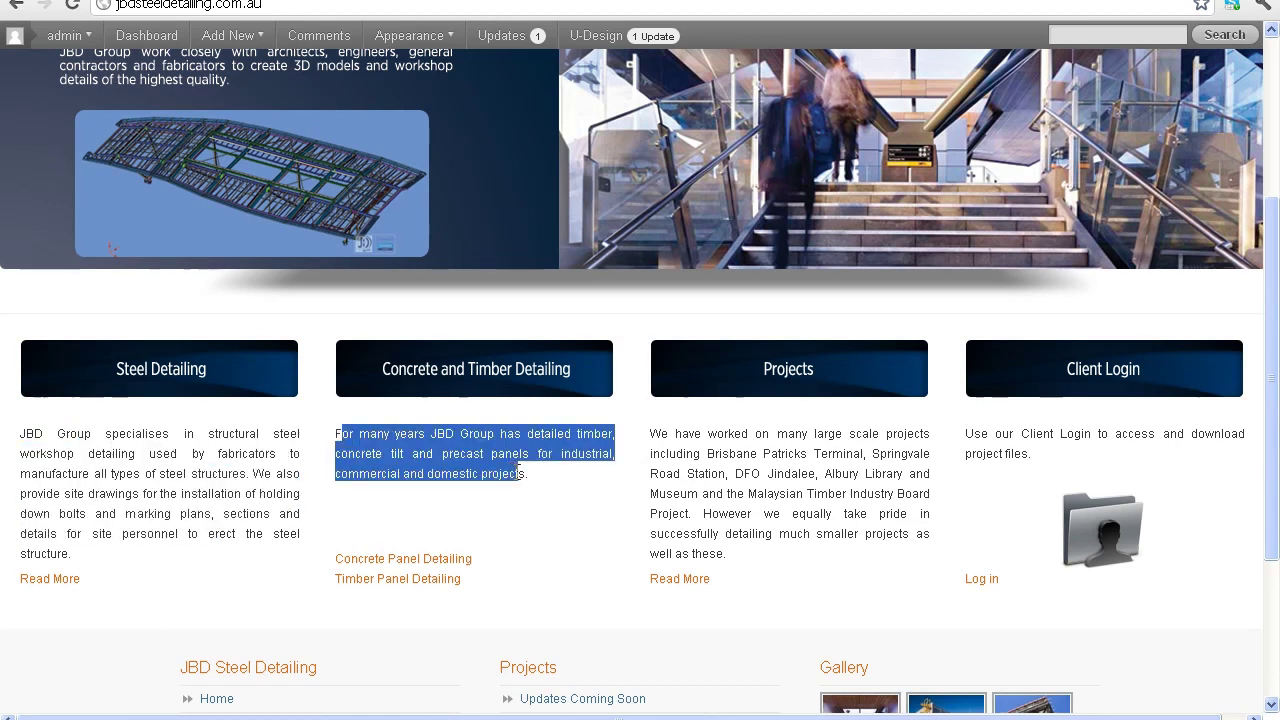
left_click_drag(696, 433, 843, 513)
left_click_drag(991, 432, 1034, 455)
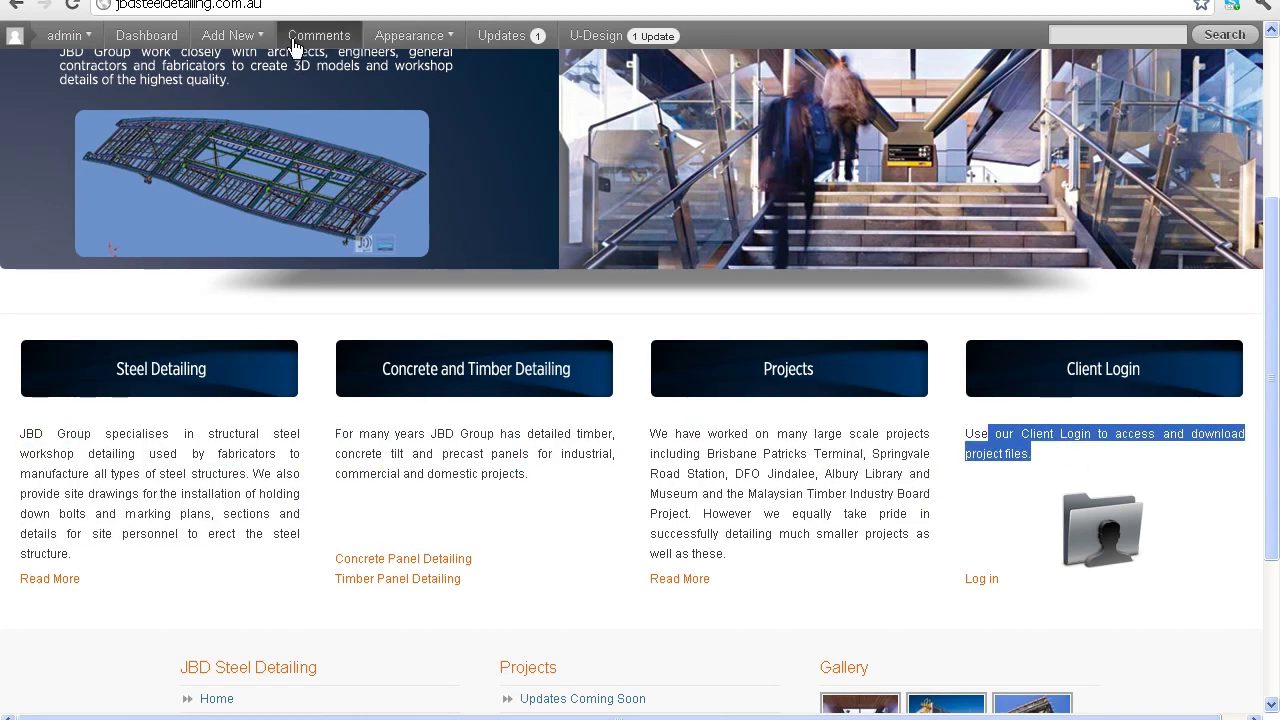
Return to the Widgets page and review the JBD Group paragraph in Home Page Column 1's Text widget.
left_click(147, 44)
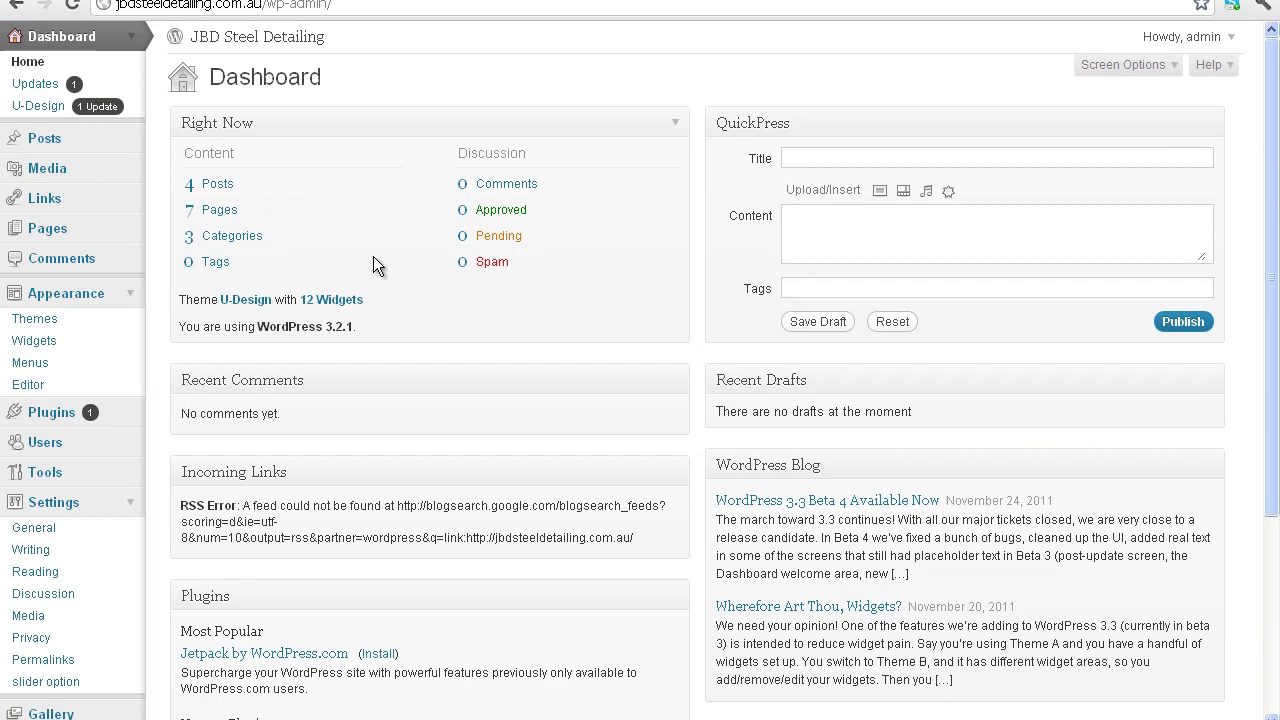
left_click(72, 345)
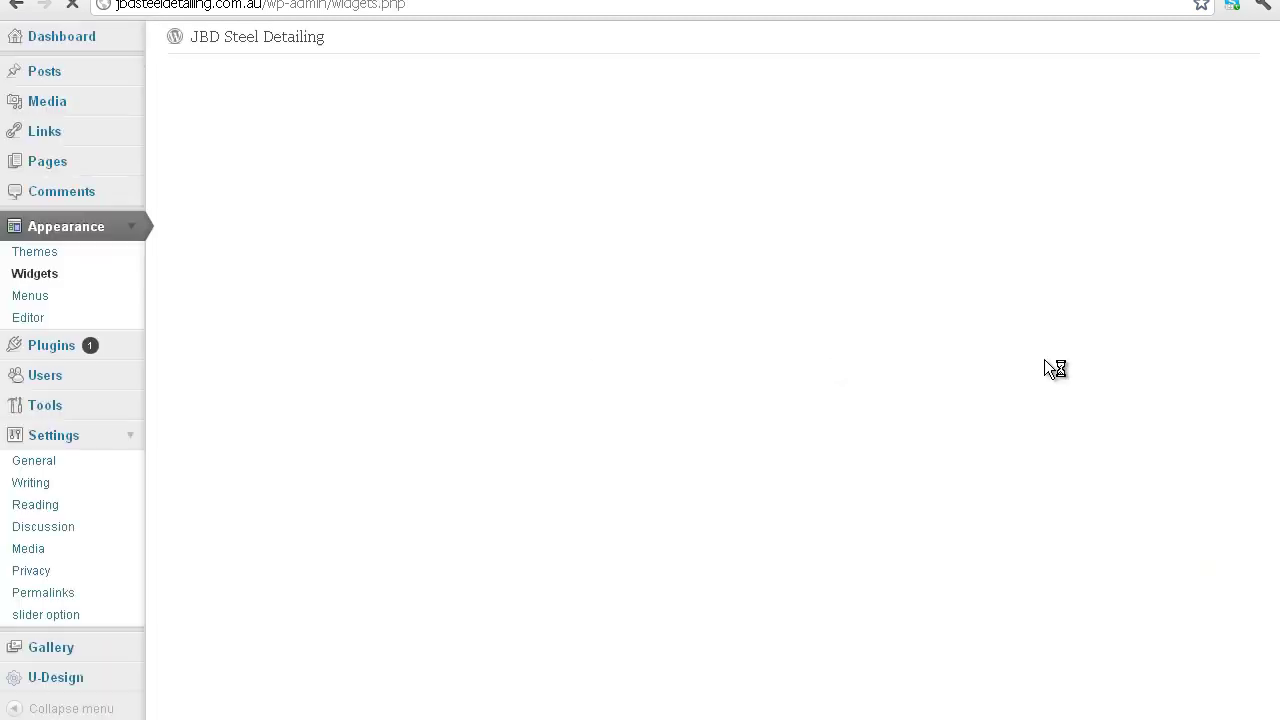
scroll(1126, 370, "down", 2)
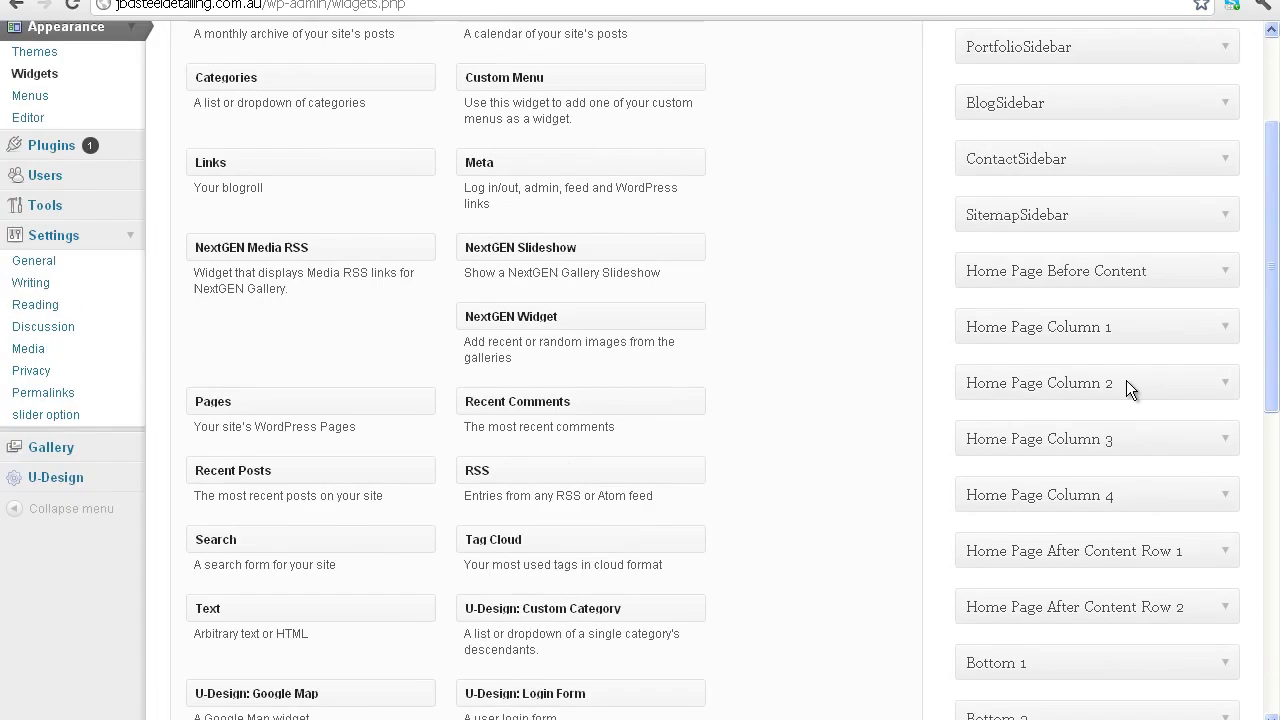
left_click(1222, 328)
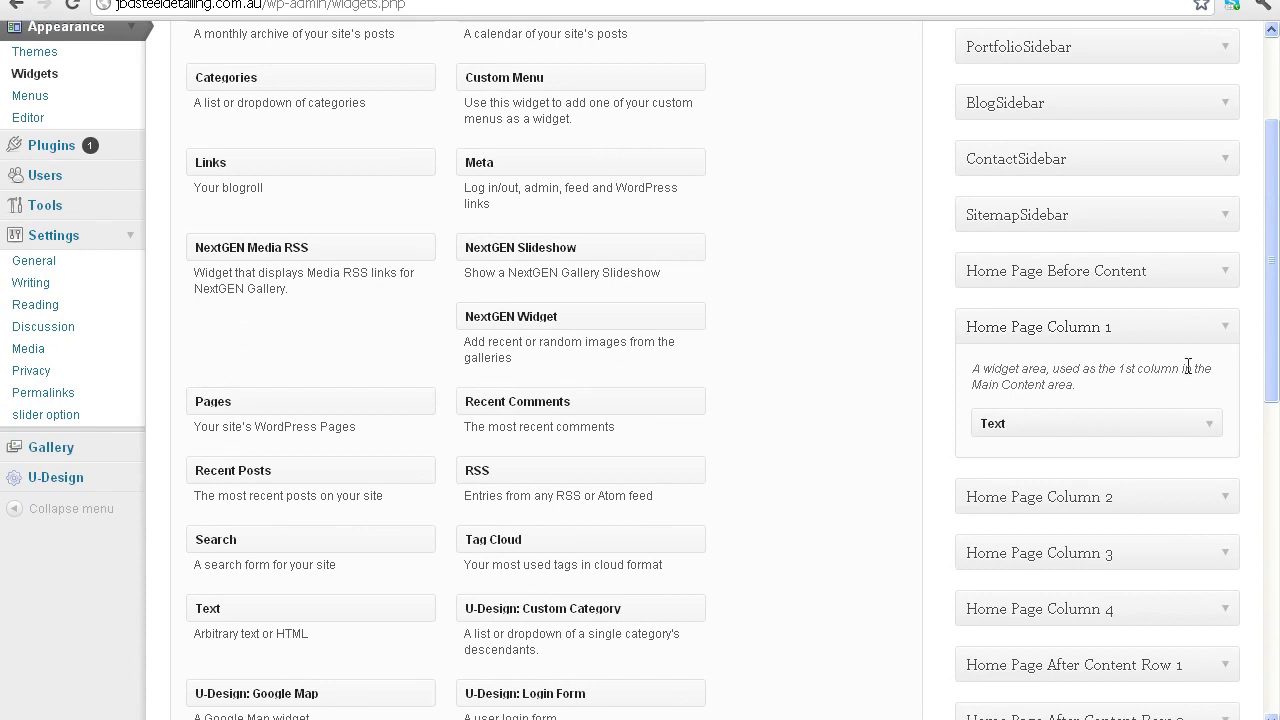
left_click(1210, 425)
scroll(1094, 594, "down", 2)
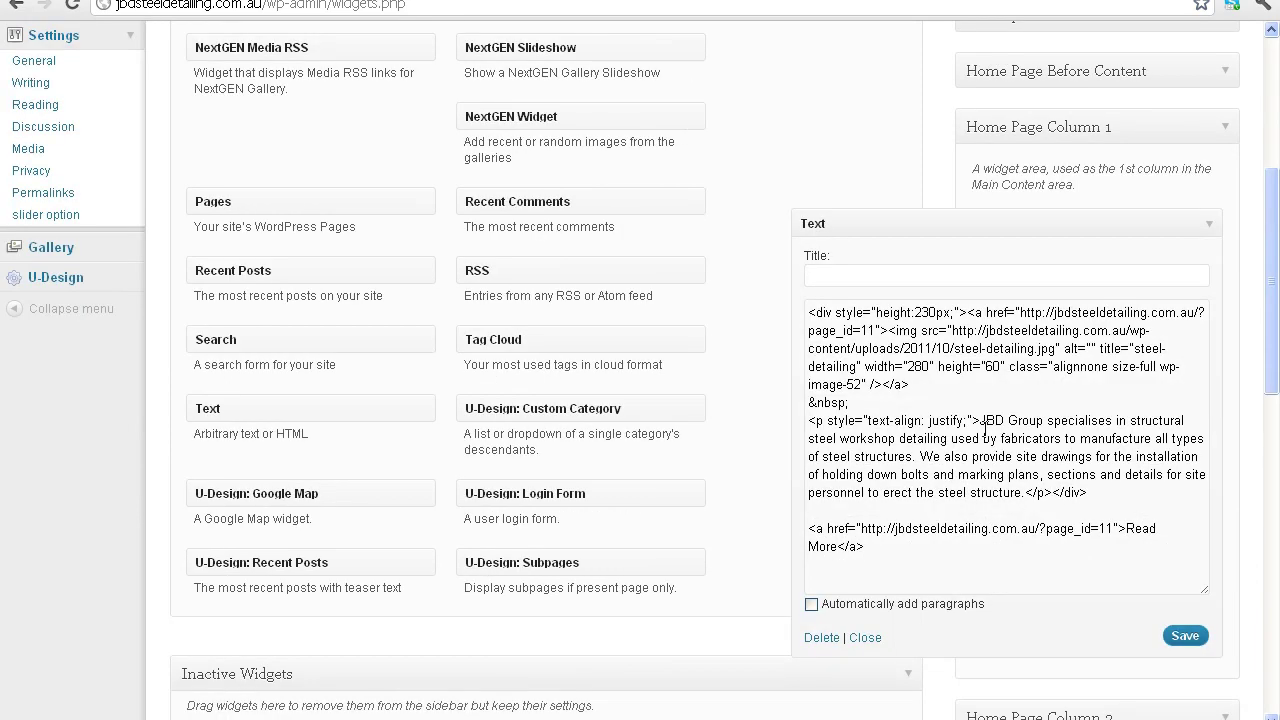
left_click_drag(983, 421, 1027, 480)
left_click(1210, 226)
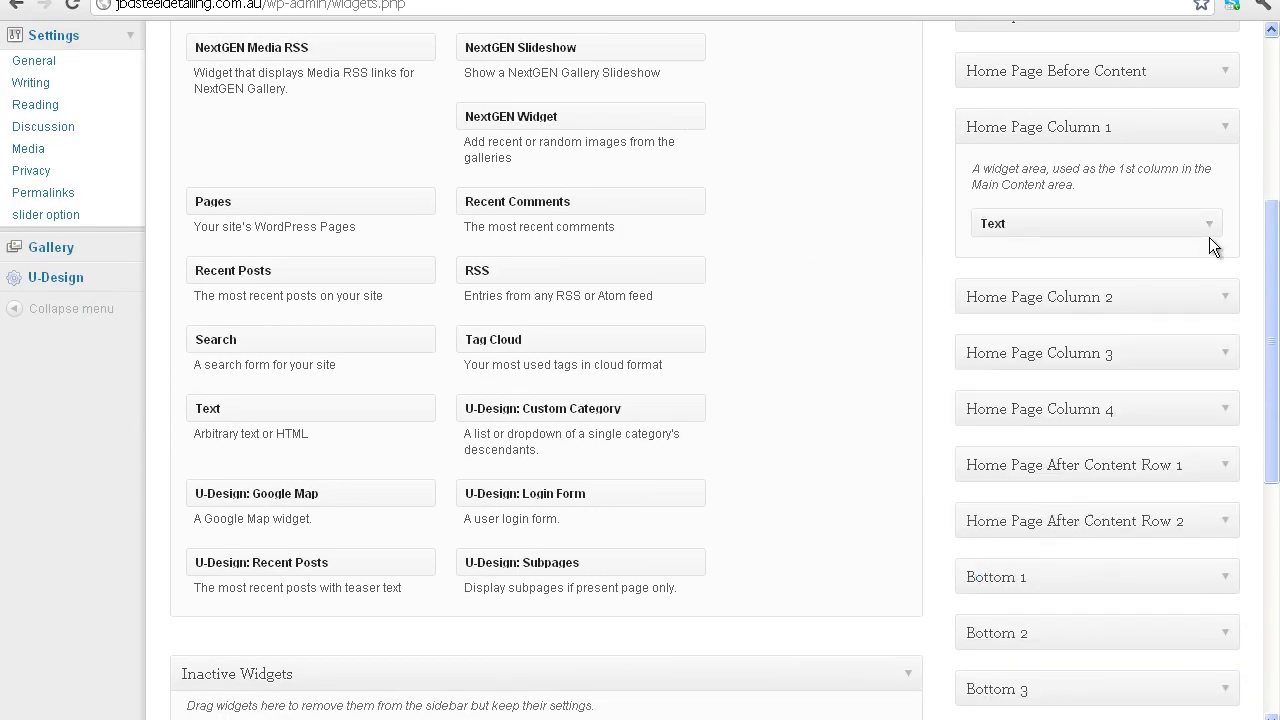
Inspect Home Page Column 2's Text widget HTML, including the Concrete and Timber Panel Detailing links.
left_click(1223, 295)
left_click(1208, 395)
scroll(1097, 344, "down", 2)
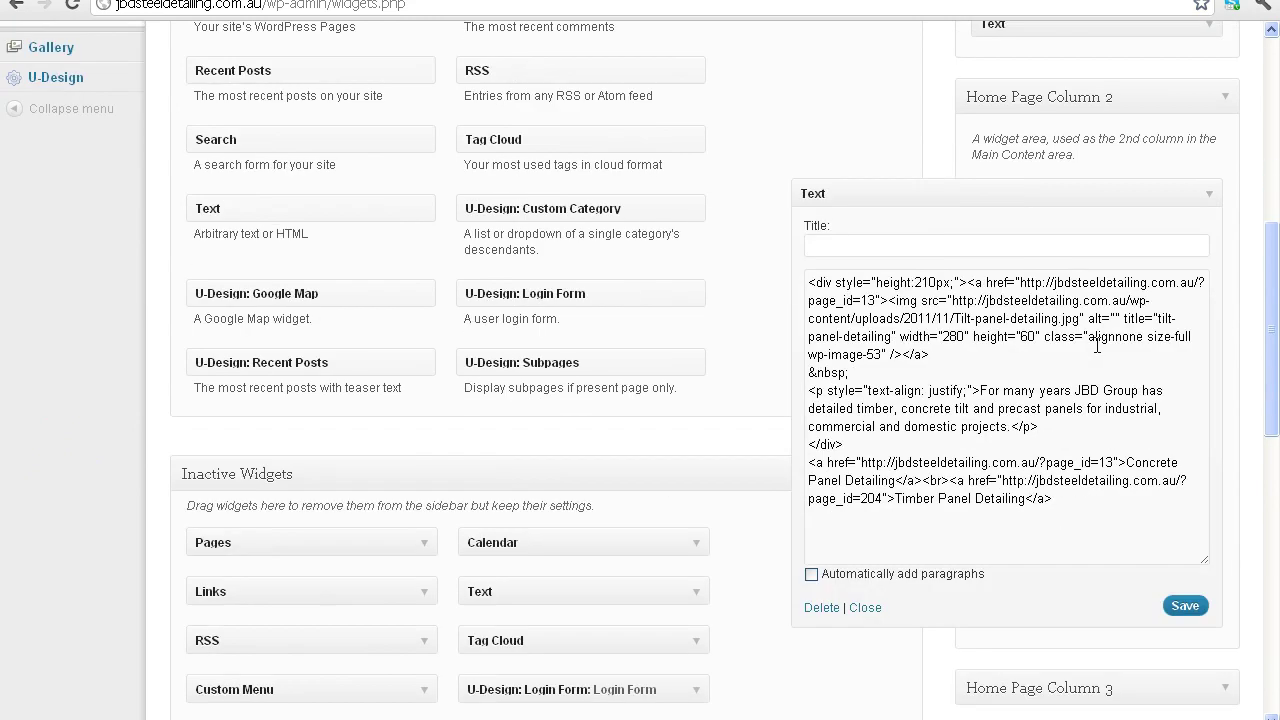
left_click_drag(981, 390, 1008, 426)
left_click_drag(815, 462, 1150, 482)
left_click_drag(1043, 498, 1052, 498)
left_click_drag(895, 498, 1023, 498)
left_click_drag(808, 480, 890, 480)
left_click_drag(1126, 460, 900, 480)
left_click(1133, 462)
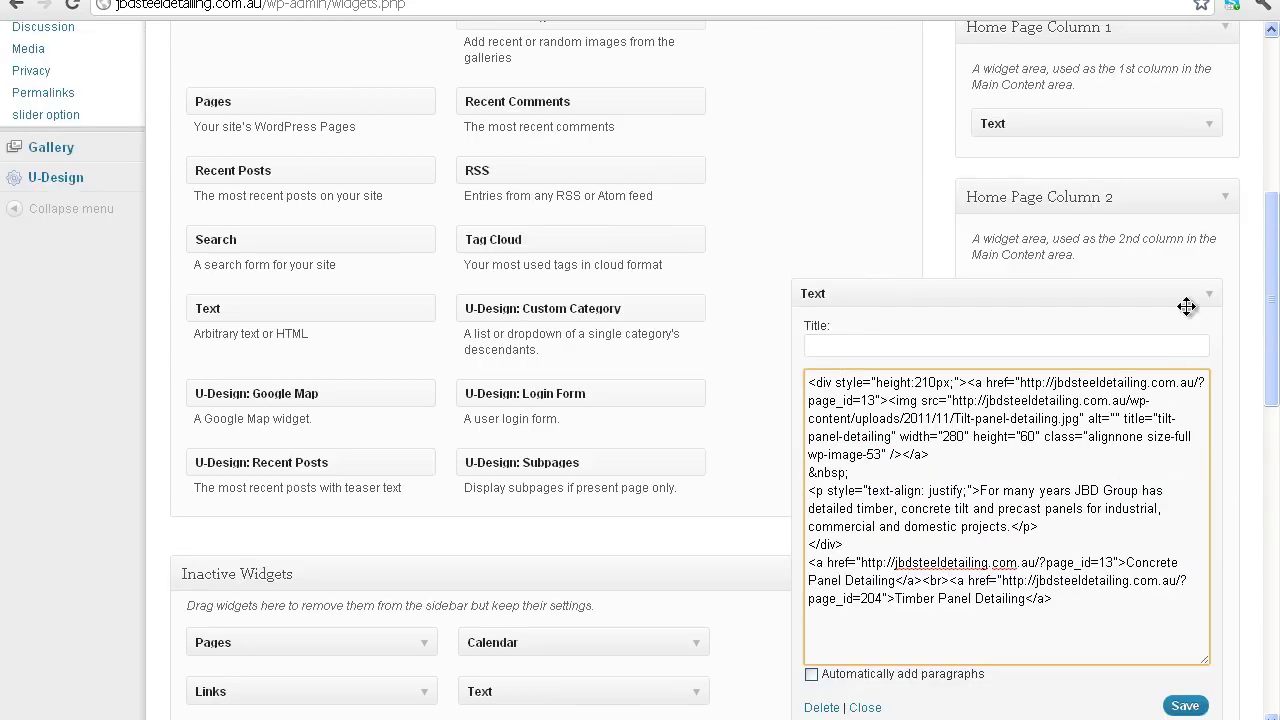
Fold up the Column 2 Text widget and collapse both Home Page Column areas.
left_click(1209, 294)
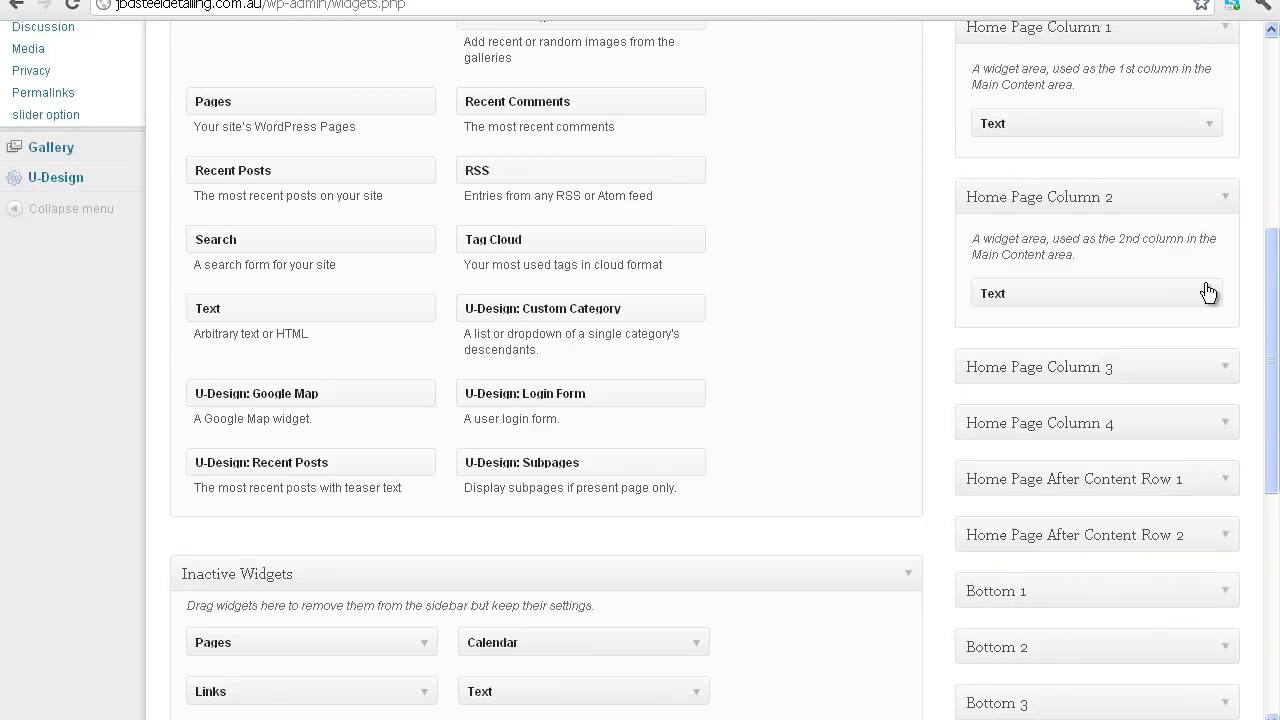
left_click(1222, 200)
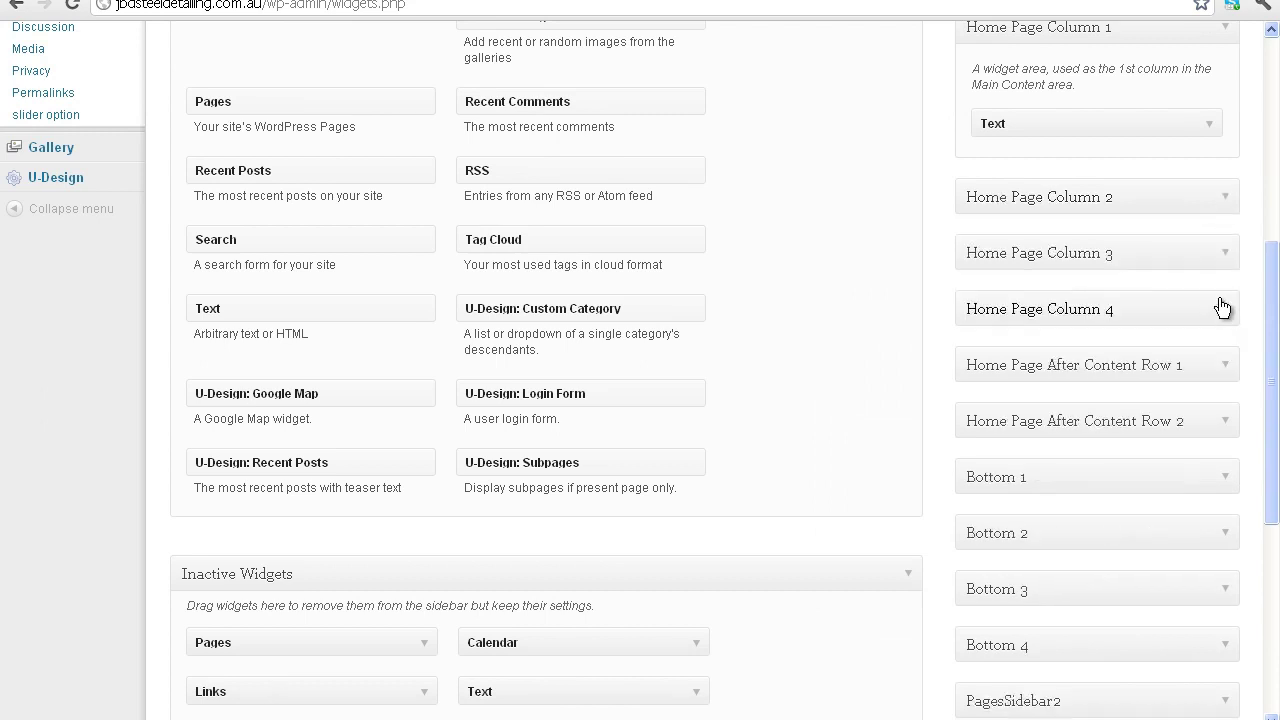
scroll(1120, 326, "down", 2)
scroll(1193, 318, "up", 4)
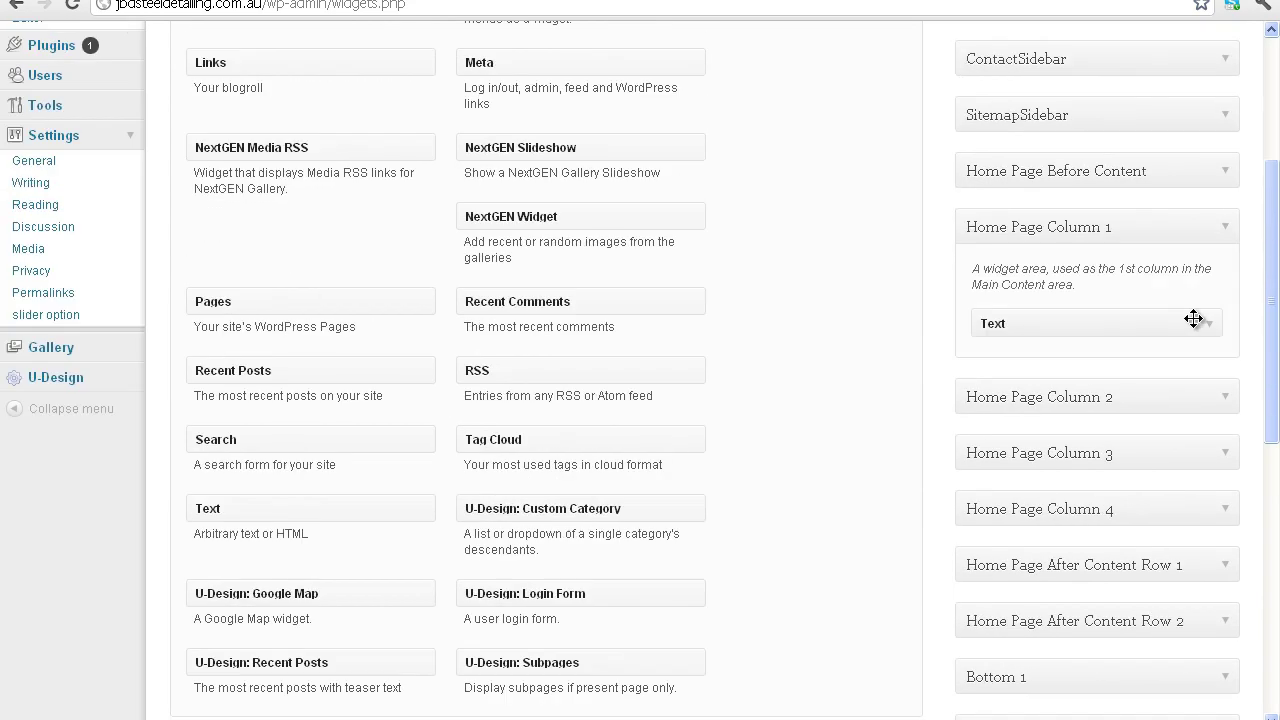
left_click(1224, 229)
scroll(1073, 297, "up", 2)
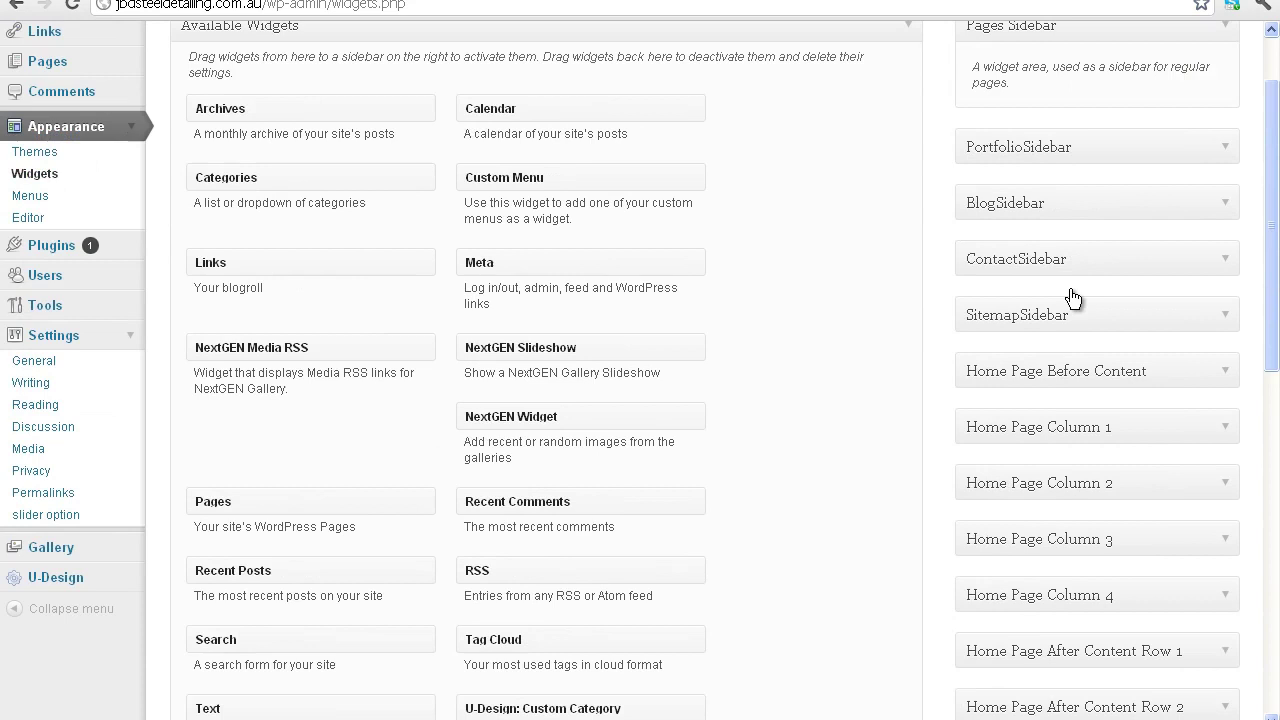
Open the Concrete Panel Detailing page for editing from the All Pages list.
scroll(1073, 297, "up", 1)
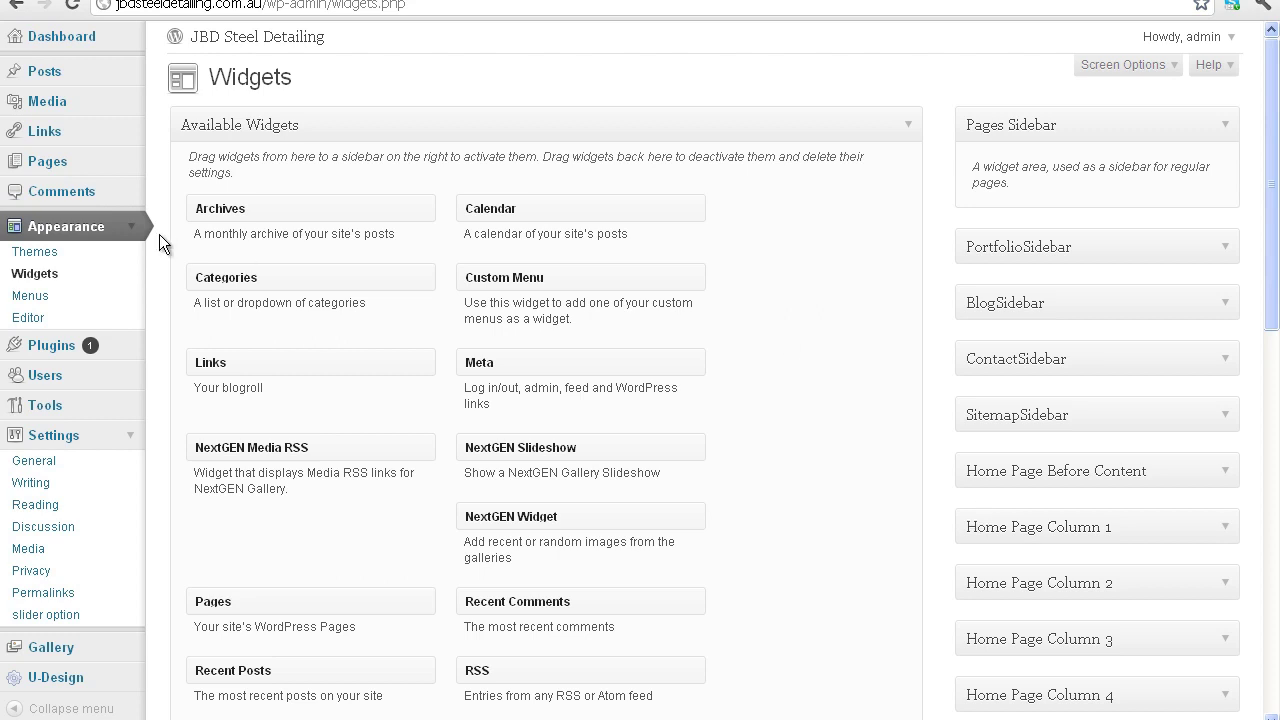
left_click(131, 227)
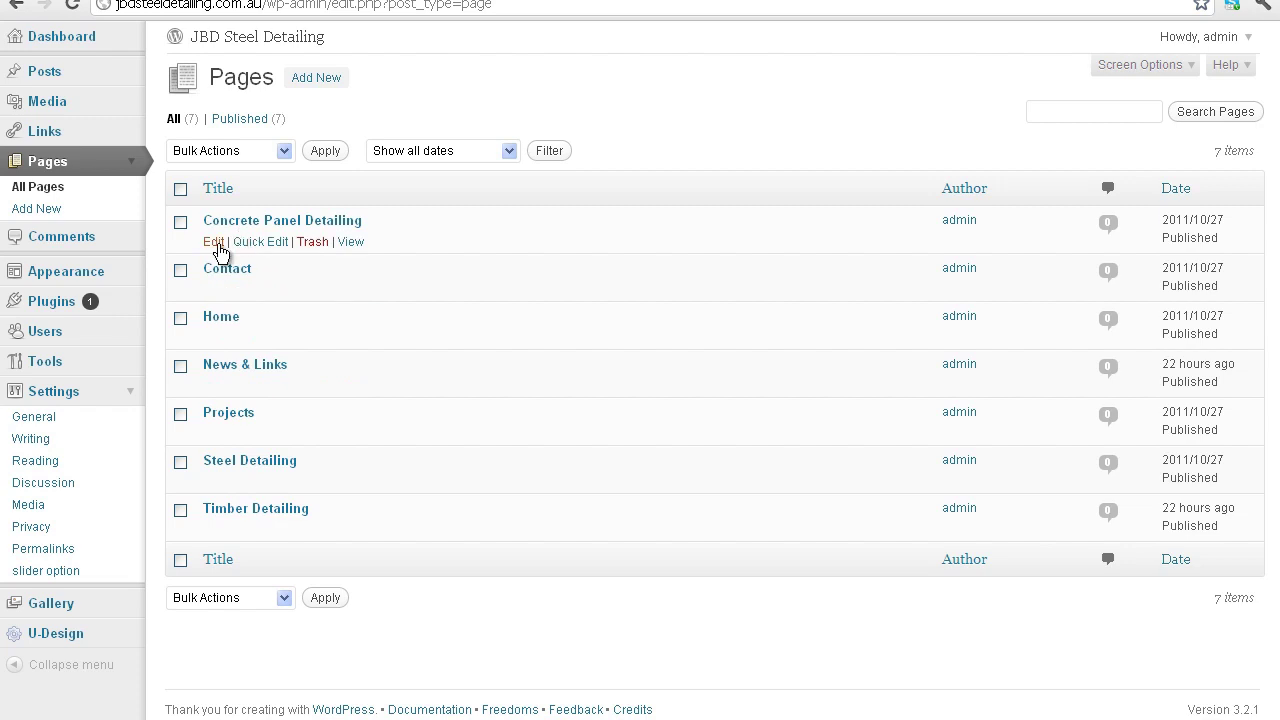
left_click(217, 244)
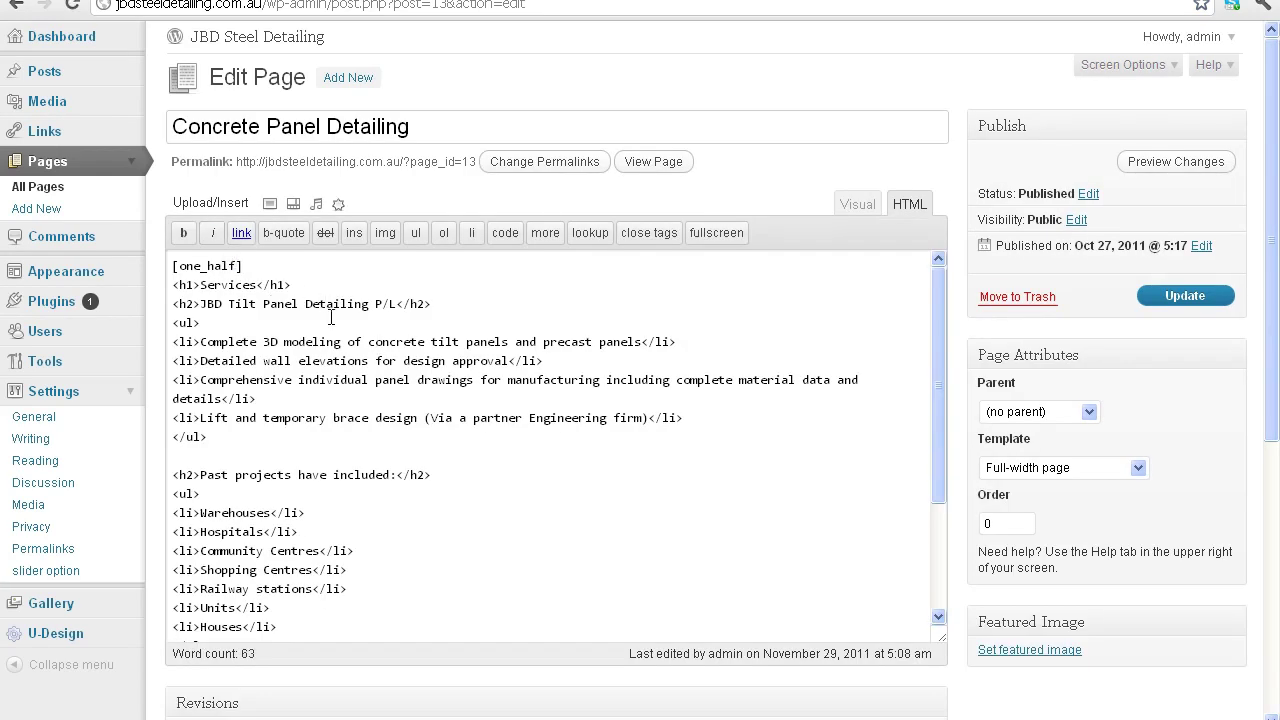
scroll(254, 338, "down", 3)
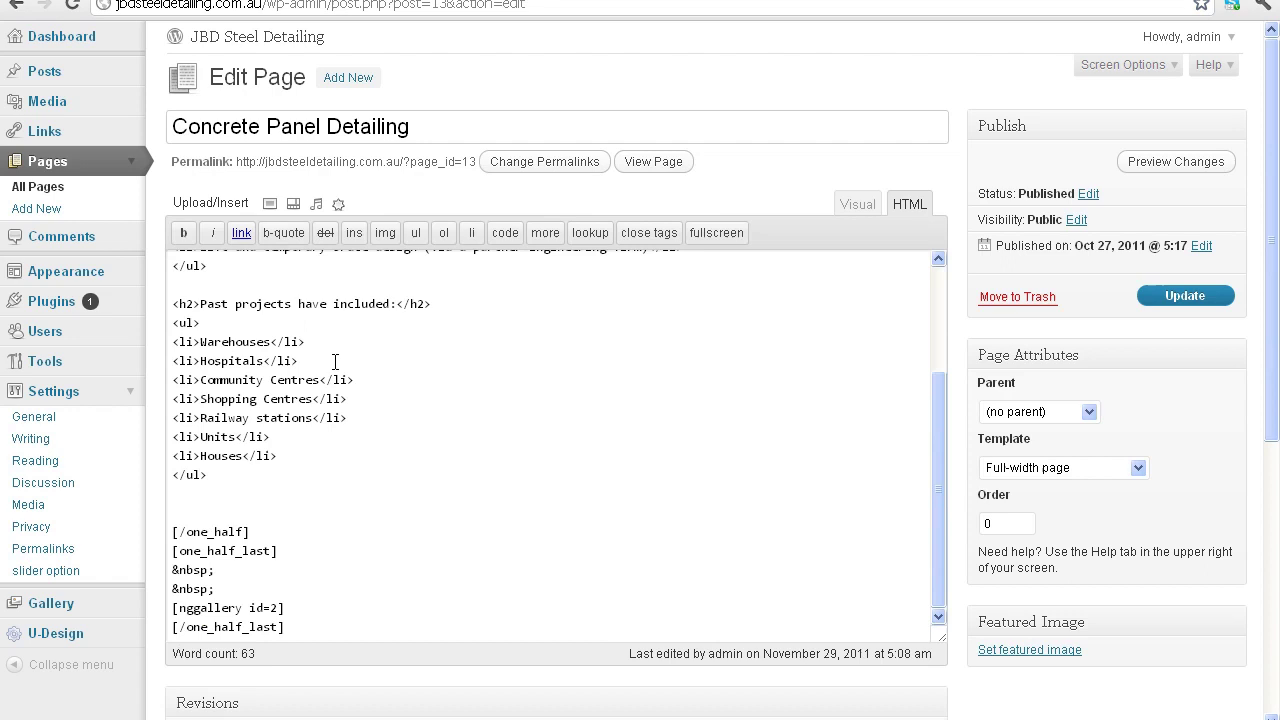
scroll(335, 361, "down", 3)
scroll(330, 360, "up", 5)
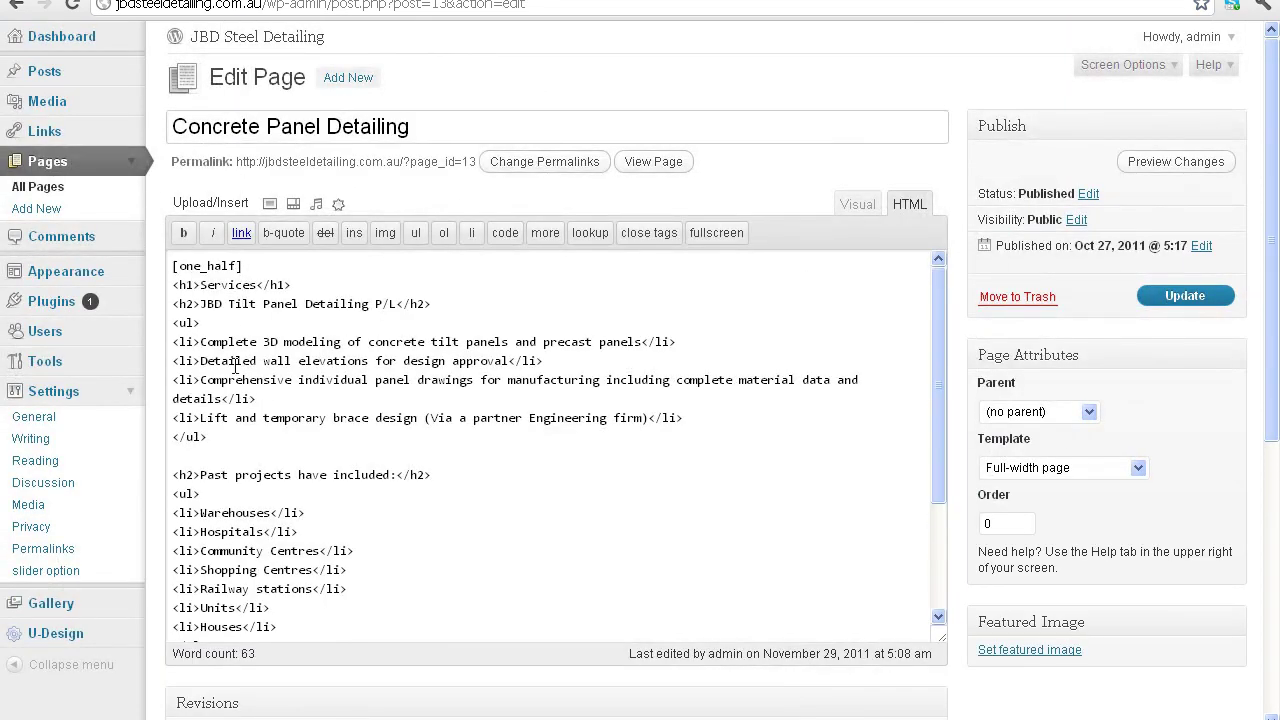
left_click_drag(201, 286, 256, 287)
left_click_drag(168, 285, 293, 285)
left_click_drag(170, 285, 251, 285)
left_click(182, 303)
left_click_drag(201, 285, 255, 285)
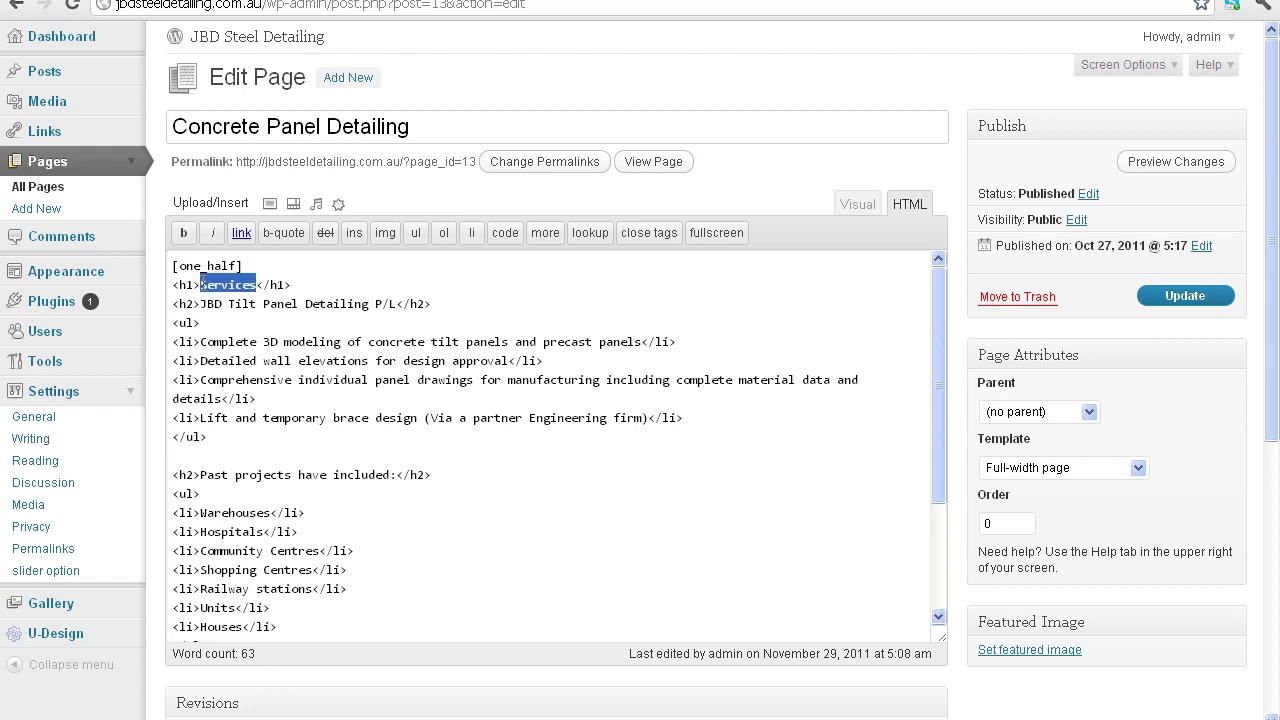
left_click(223, 304)
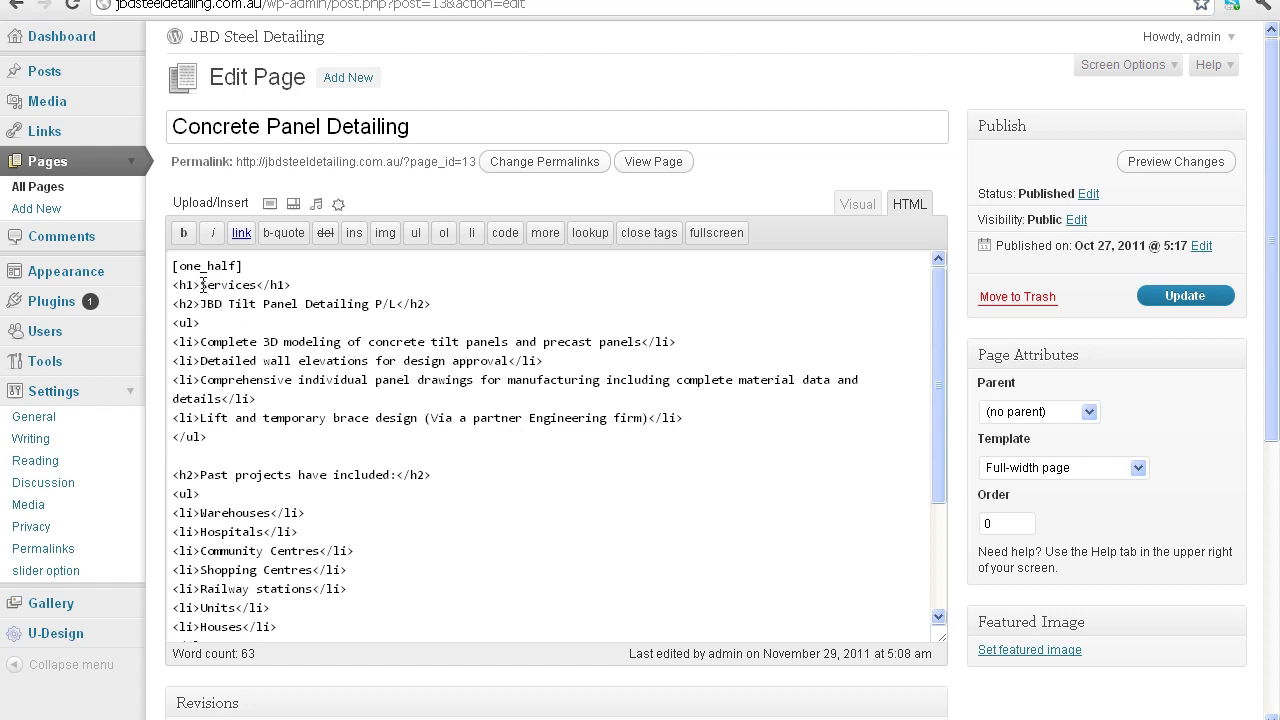
left_click_drag(201, 285, 395, 305)
left_click_drag(175, 303, 202, 304)
left_click_drag(397, 304, 432, 304)
left_click(338, 322)
left_click_drag(173, 342, 200, 342)
left_click_drag(641, 342, 677, 343)
left_click(643, 343)
left_click_drag(200, 342, 643, 342)
left_click(659, 342)
left_click_drag(676, 342, 648, 342)
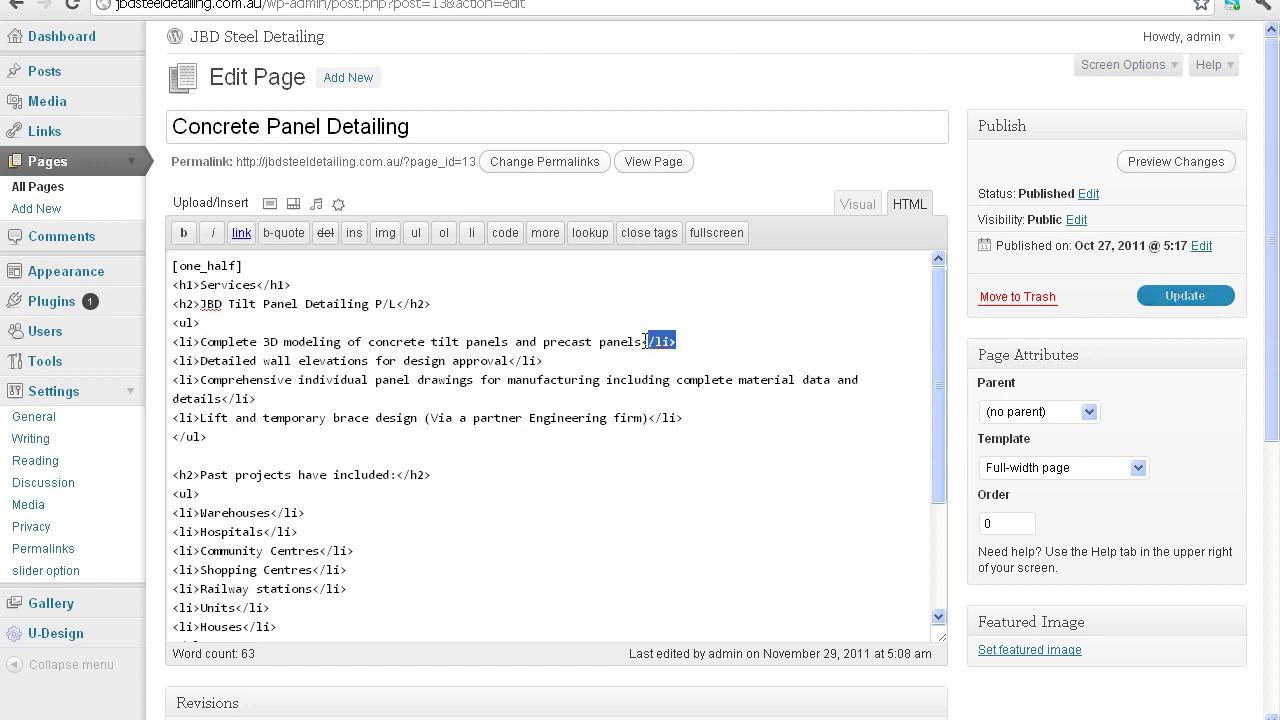
left_click(578, 341)
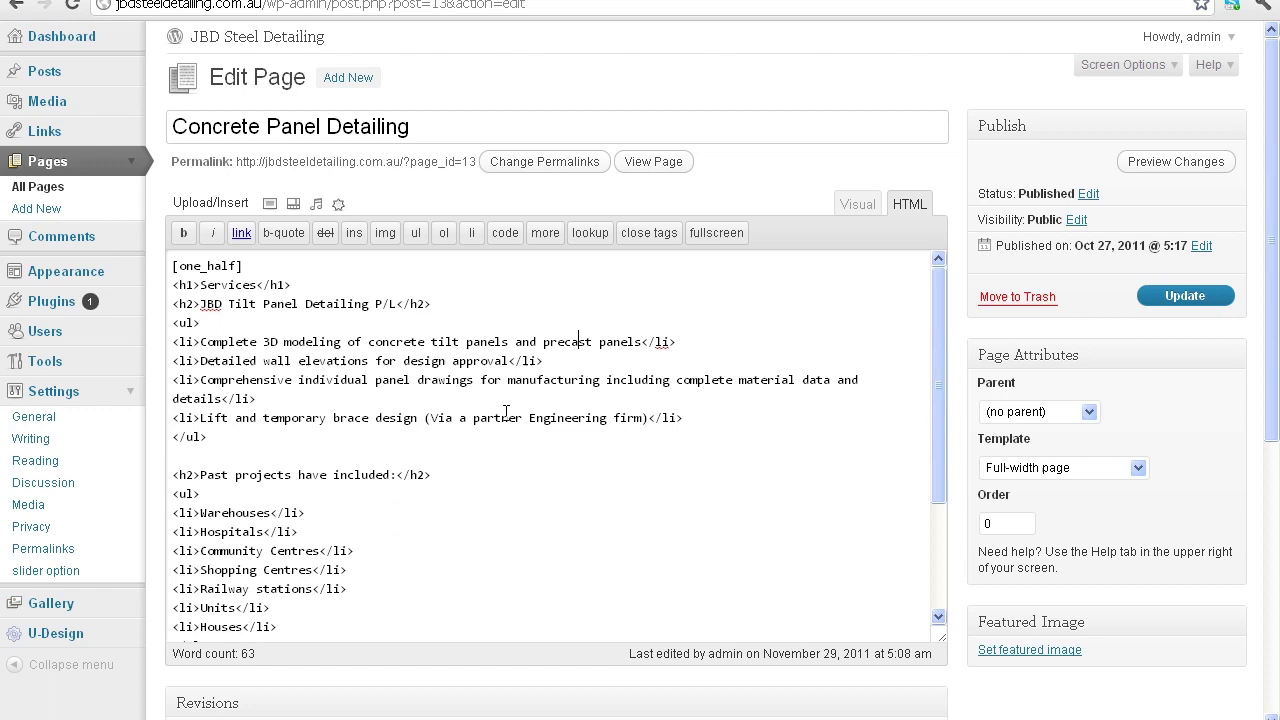
left_click(687, 418)
left_click_drag(173, 325, 206, 323)
left_click_drag(172, 436, 199, 436)
left_click_drag(171, 341, 166, 326)
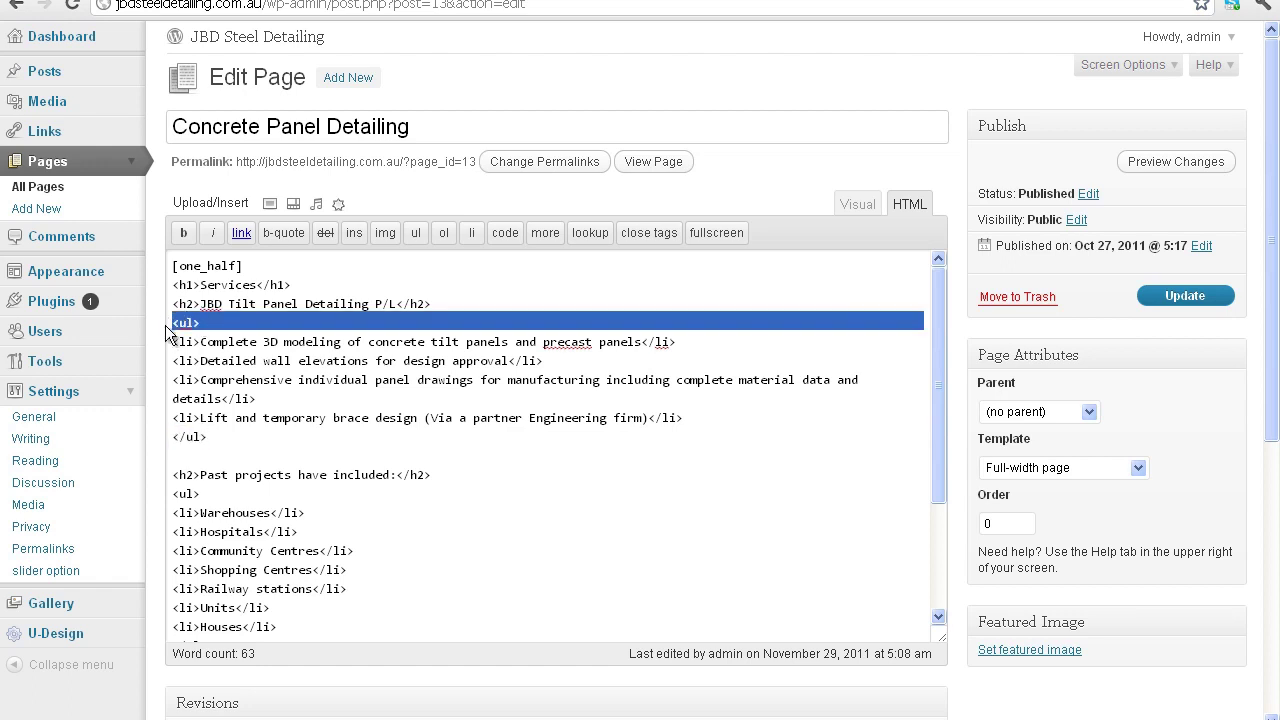
left_click(174, 418)
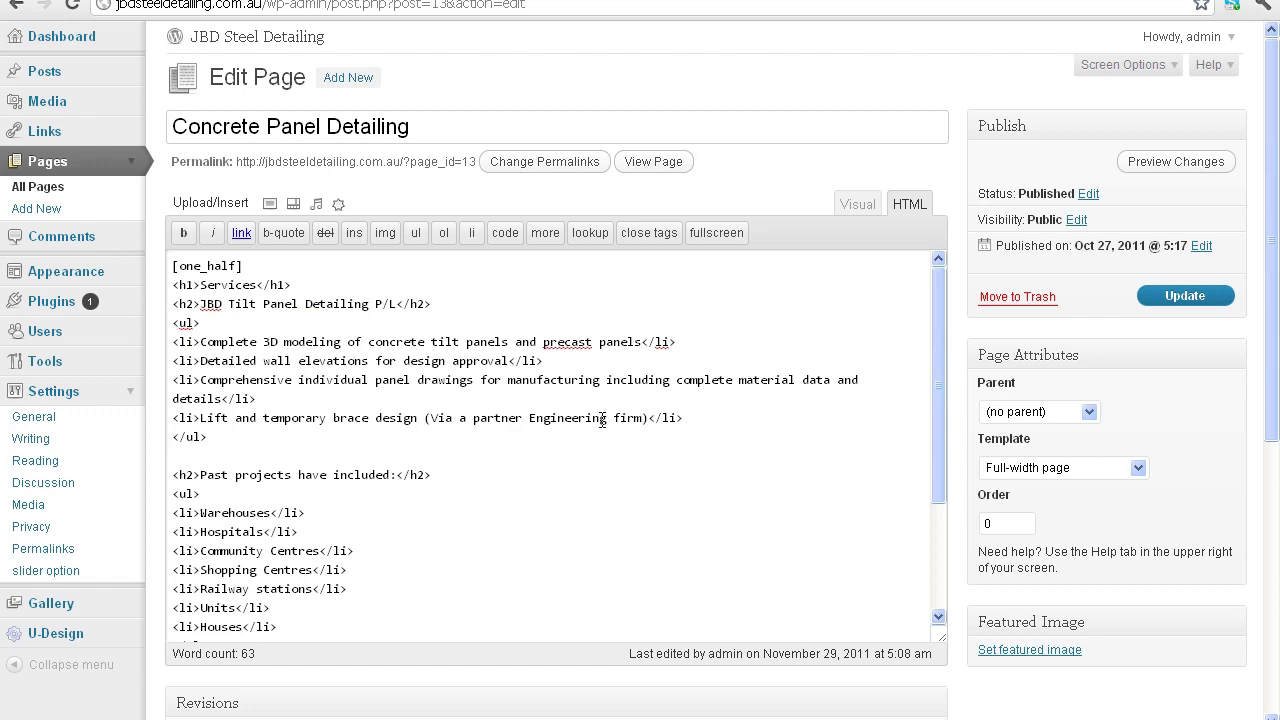
left_click(684, 418)
Add '<li>List item new</li>' on a new line after the Lift bullet.
key("Return")
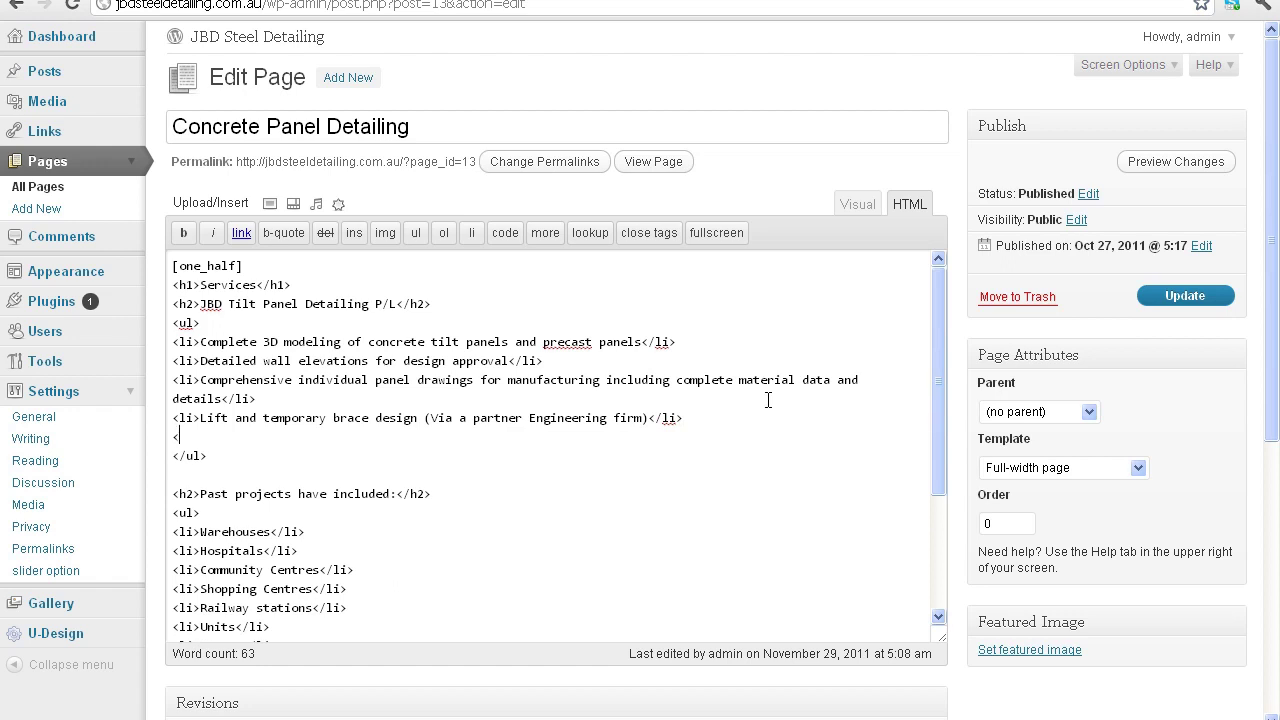
type("<li>List item new</li>")
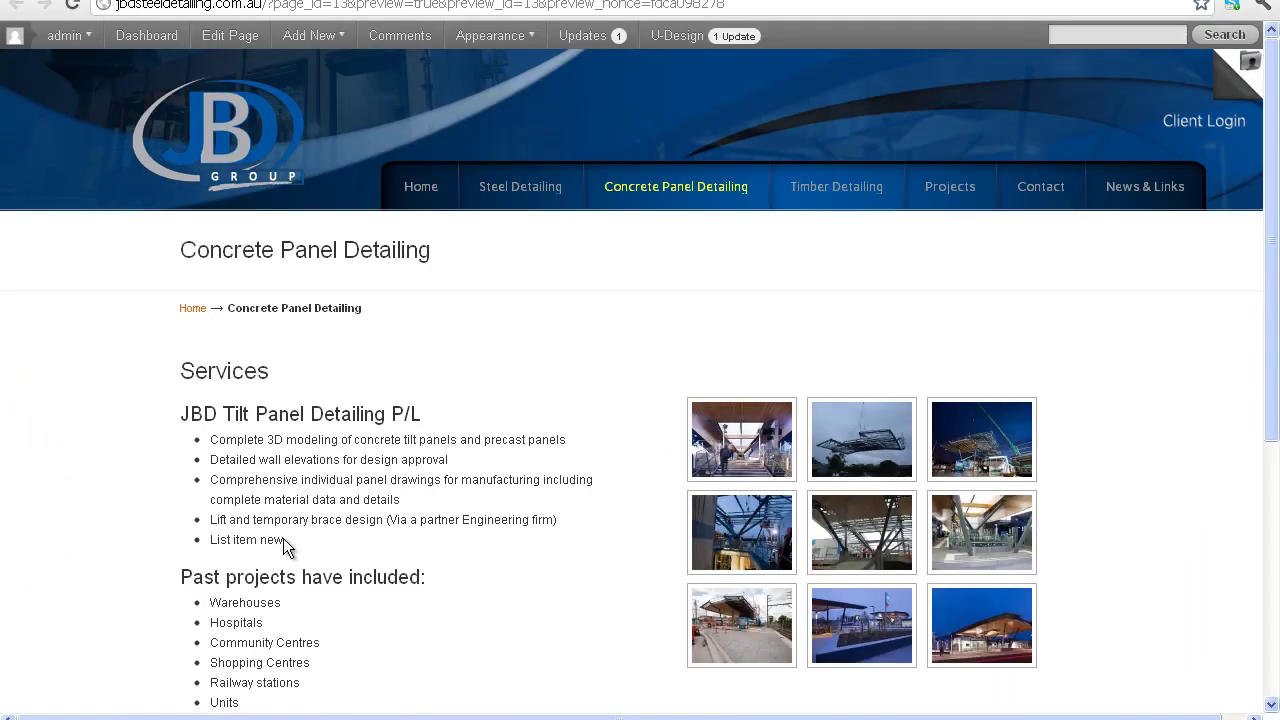
left_click_drag(284, 538, 196, 546)
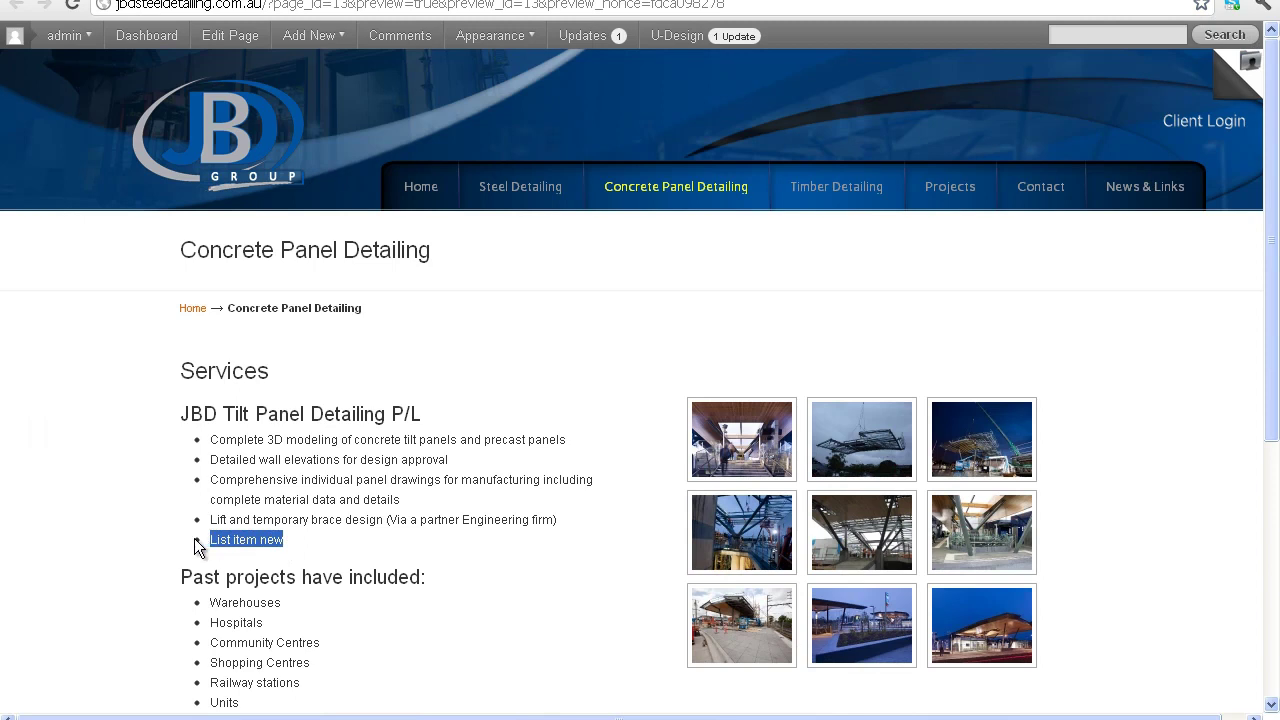
left_click(196, 546)
scroll(300, 500, "down", 3)
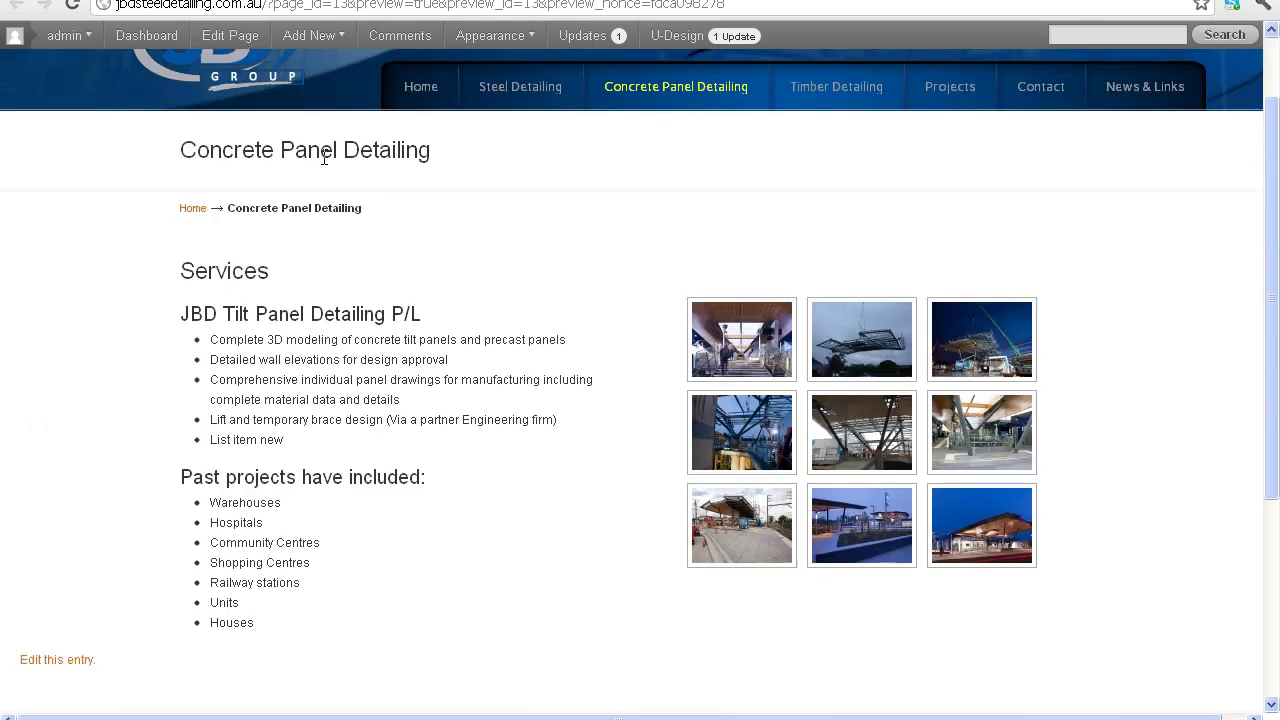
left_click(230, 35)
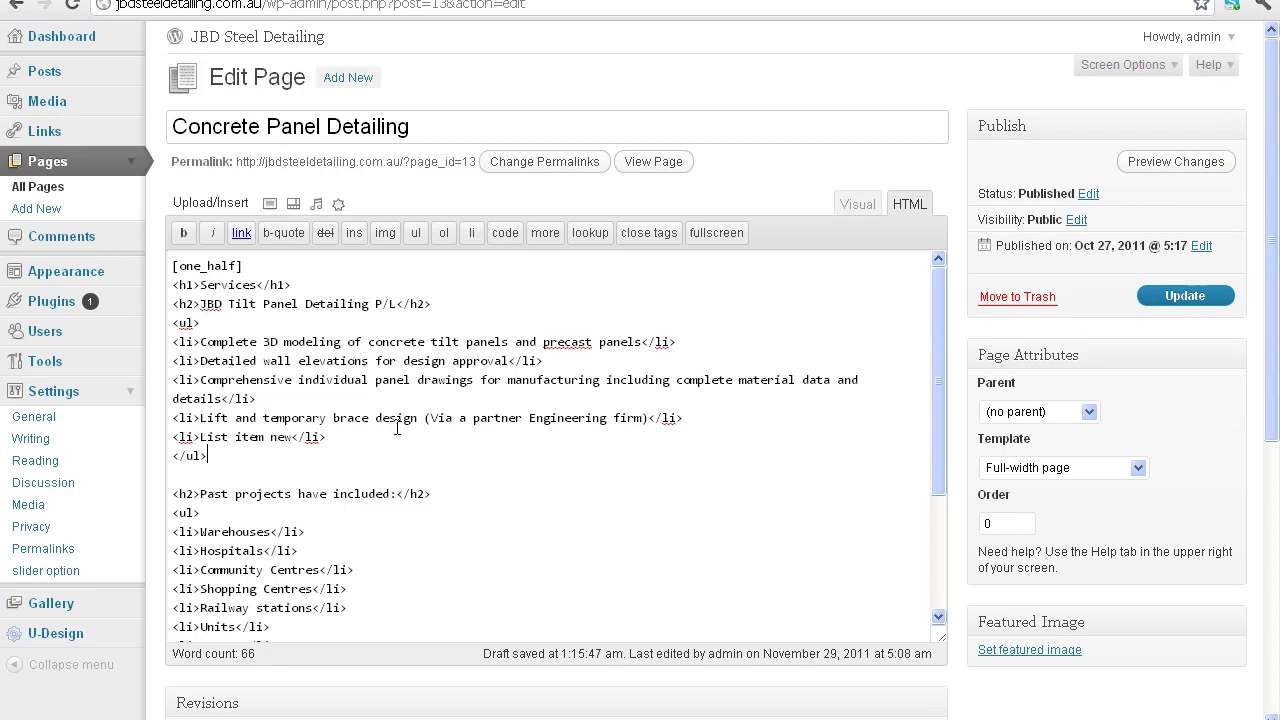
Delete the '<li>List item new</li>' line from the HTML and scroll down to the Revisions box.
left_click_drag(347, 435, 136, 432)
left_click(179, 445)
left_click_drag(330, 437, 165, 437)
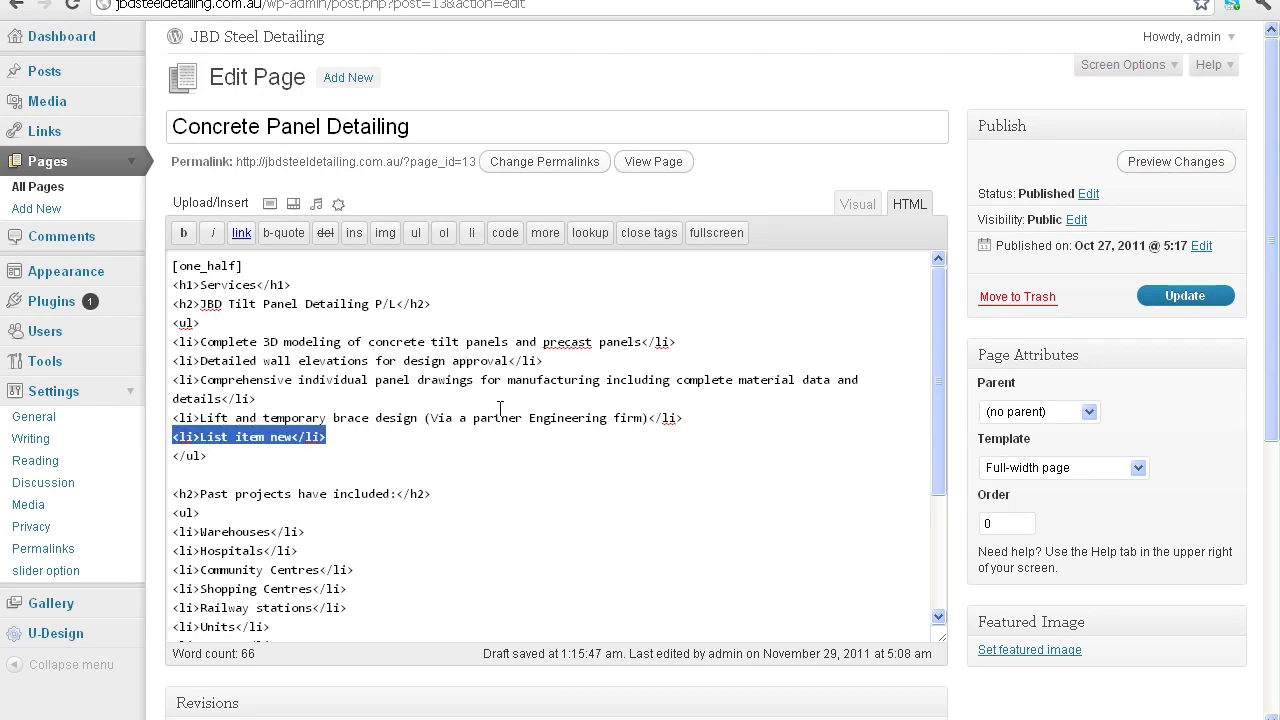
key("BackSpace")
key("BackSpace")
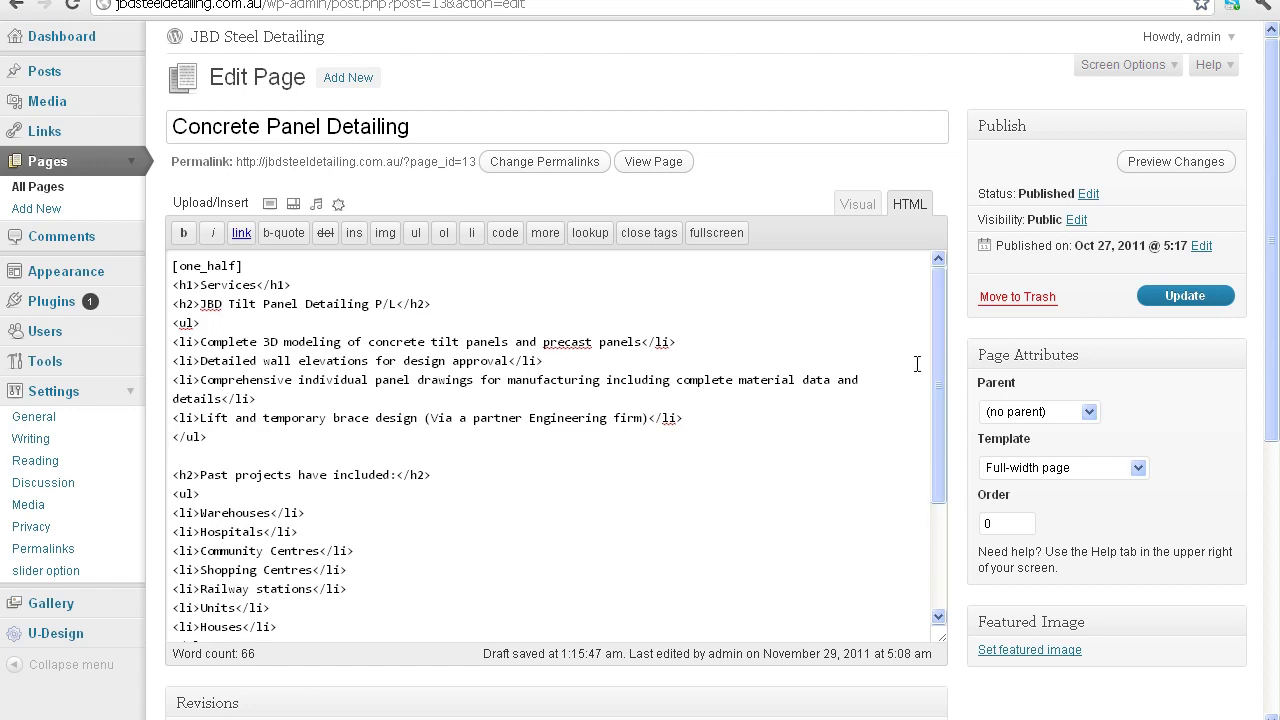
scroll(936, 356, "down", 3)
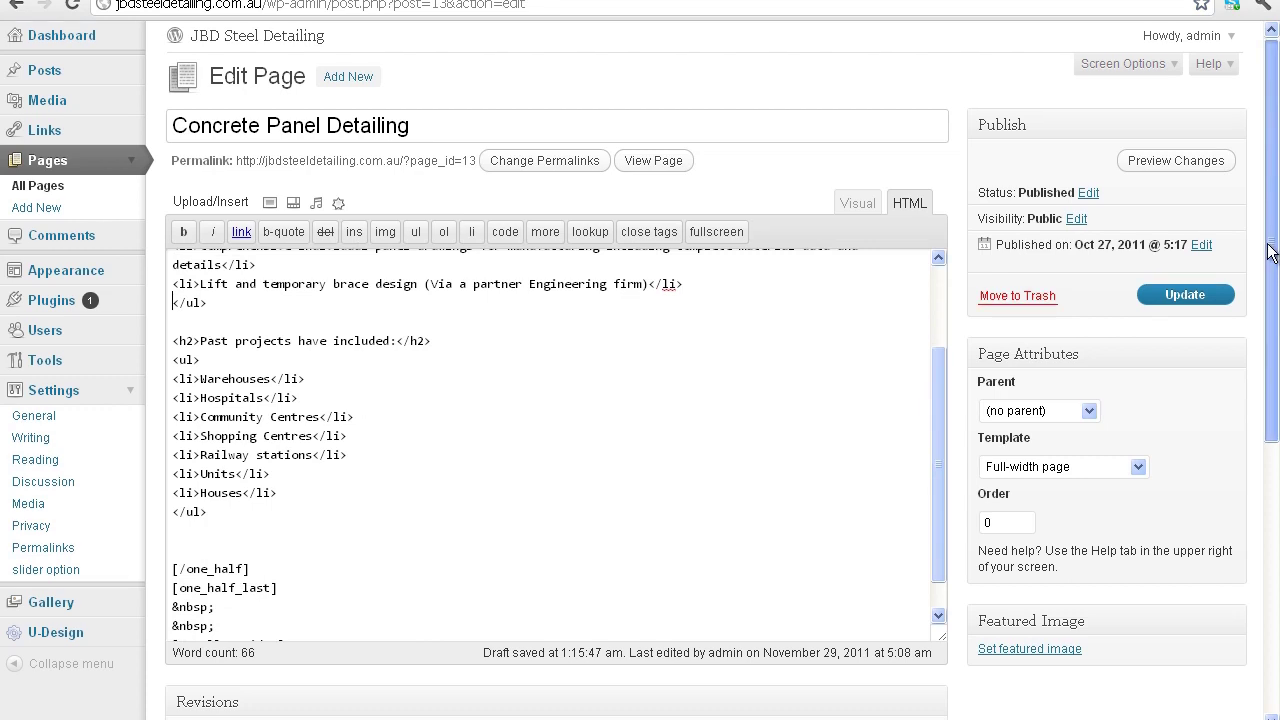
left_click_drag(1274, 258, 1275, 502)
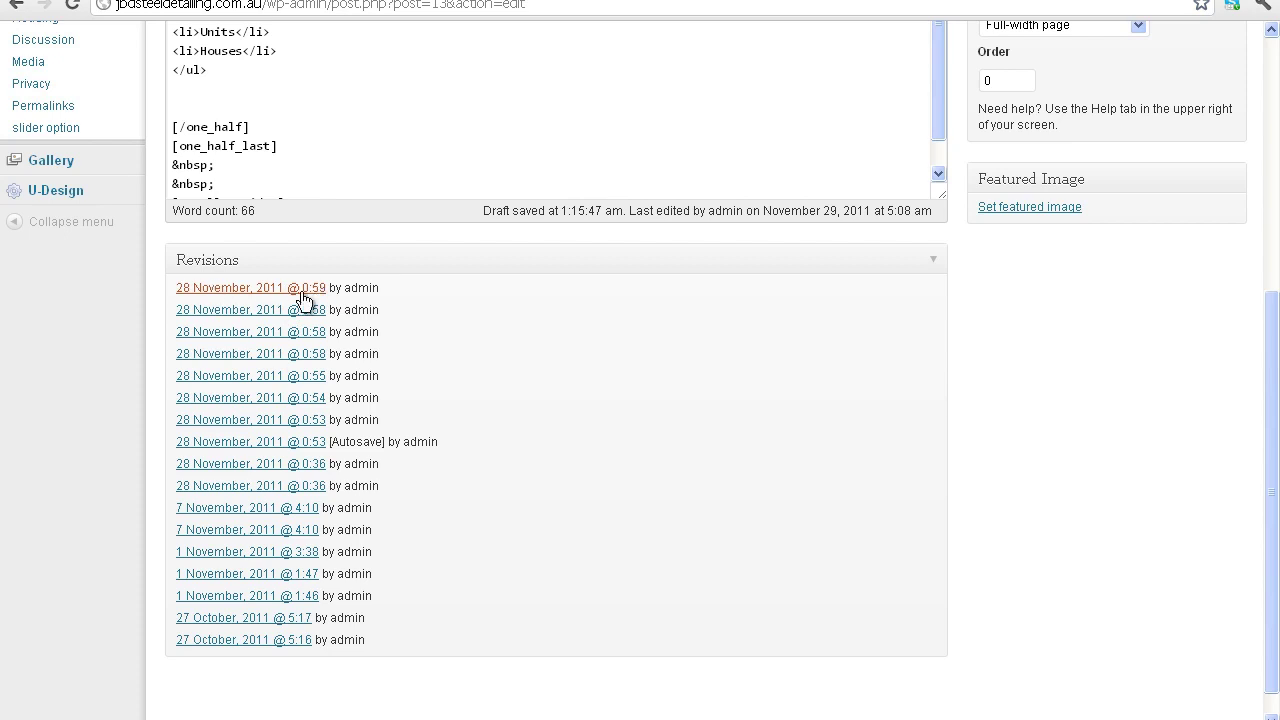
scroll(467, 314, "up", 1)
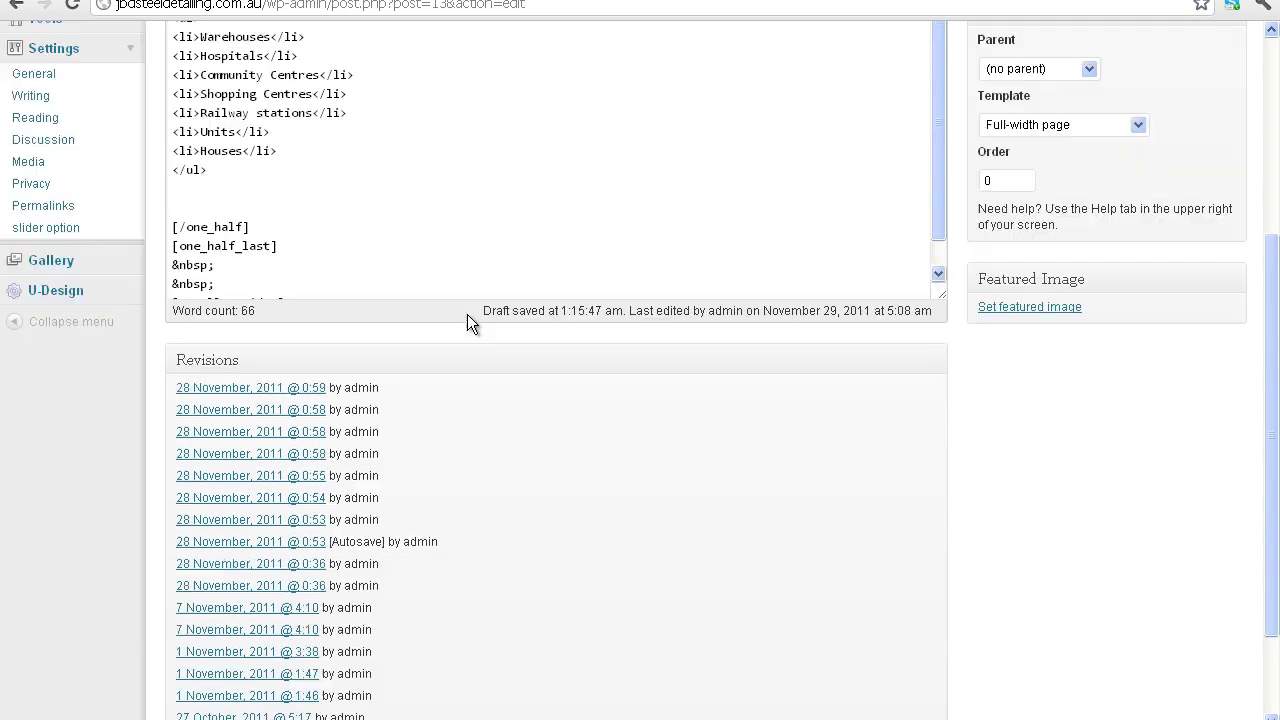
left_click(295, 410)
left_click(624, 397)
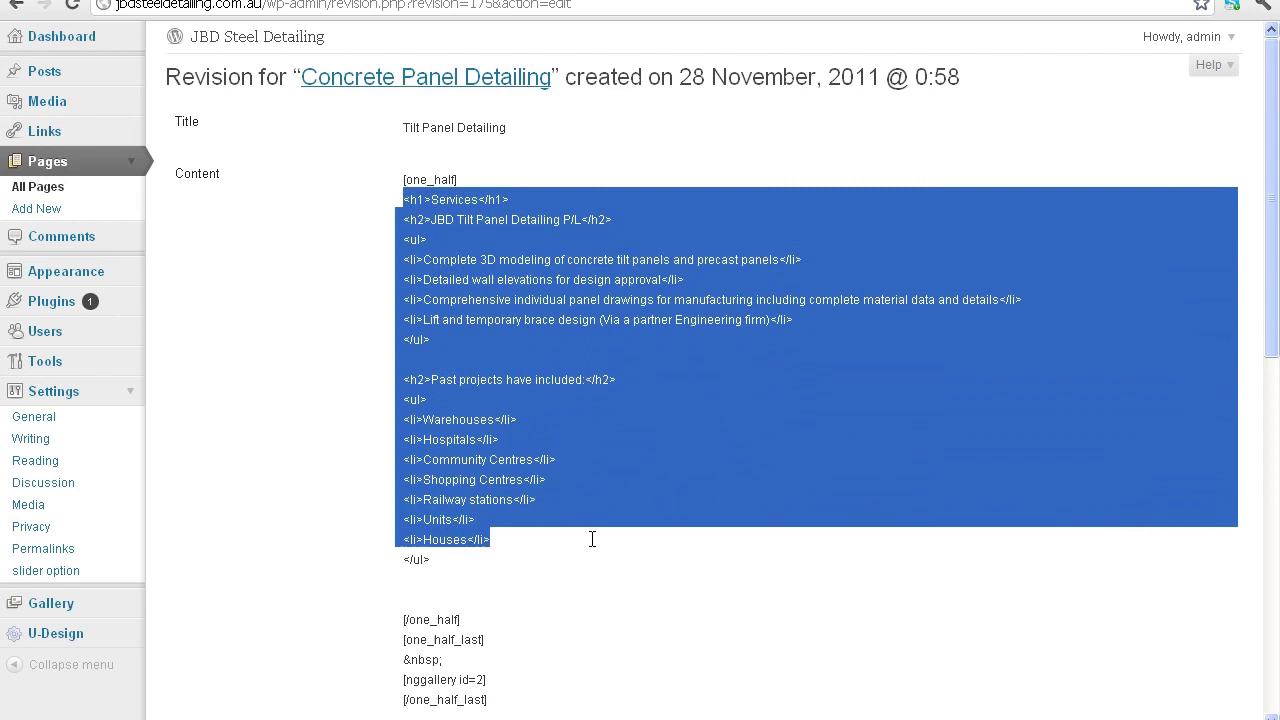
left_click_drag(592, 539, 560, 491)
left_click(560, 491)
scroll(526, 394, "down", 2)
scroll(489, 360, "up", 2)
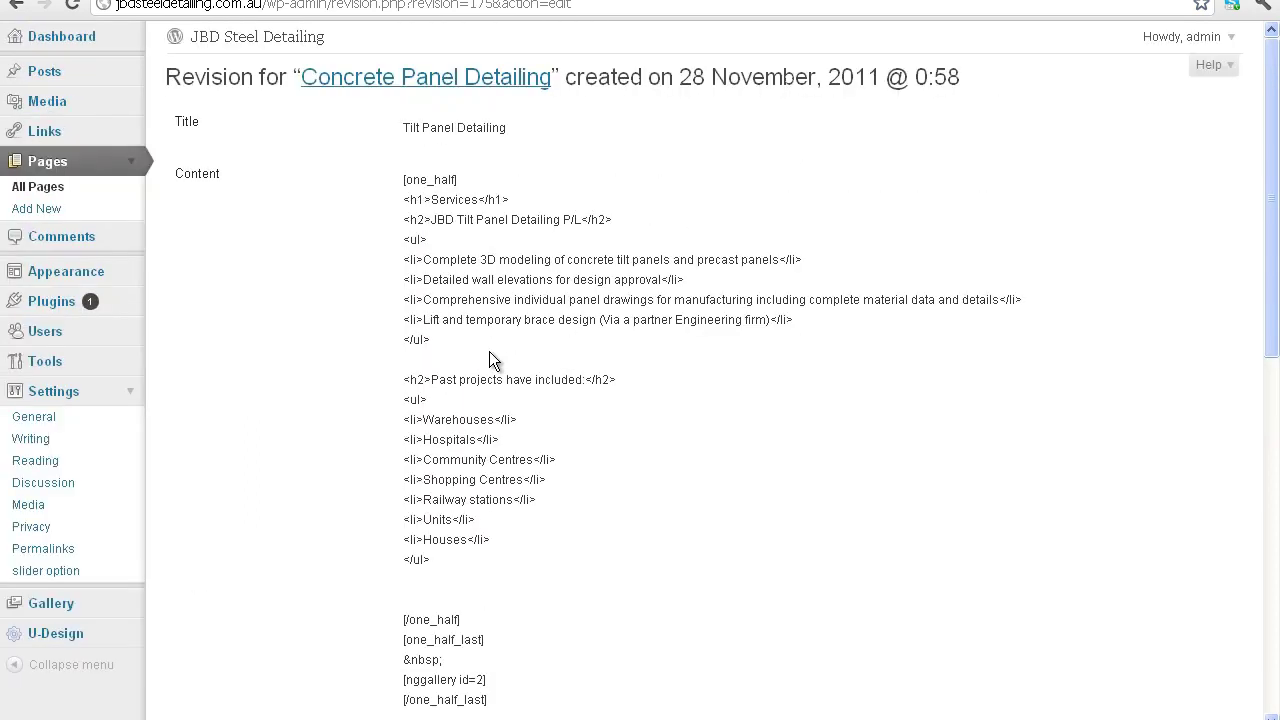
scroll(443, 289, "down", 5)
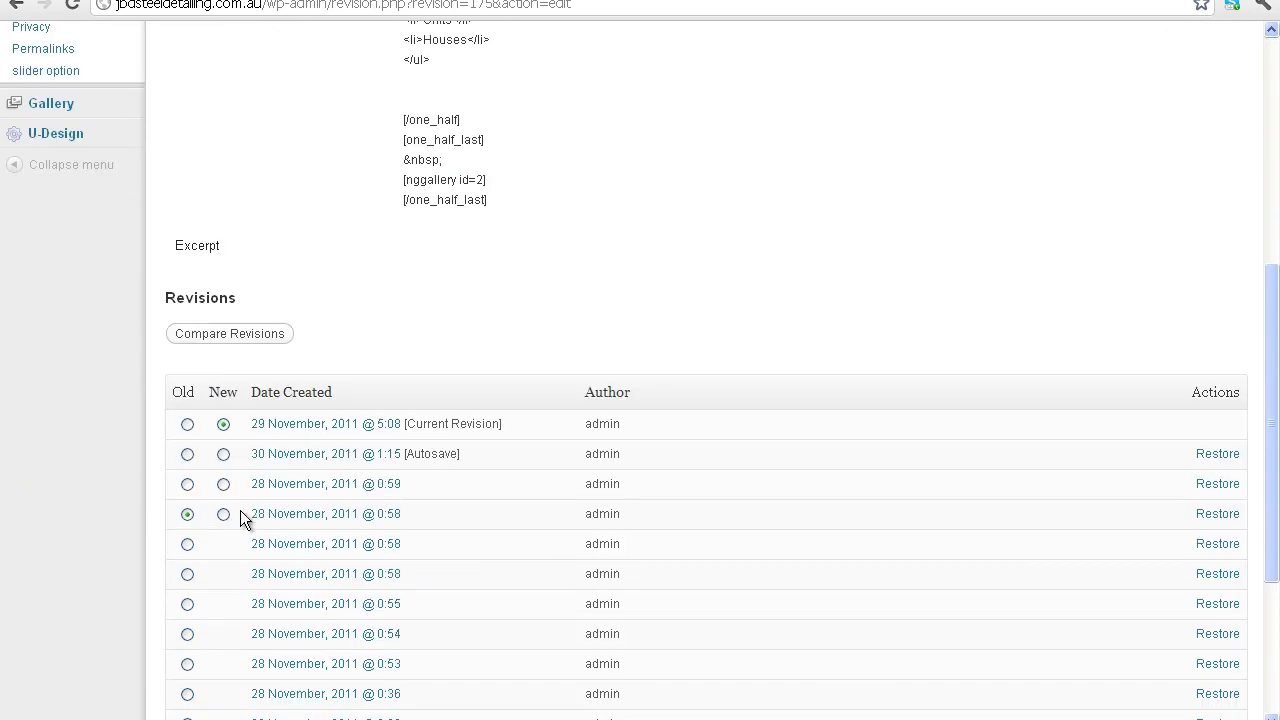
left_click(187, 514)
scroll(1117, 477, "up", 5)
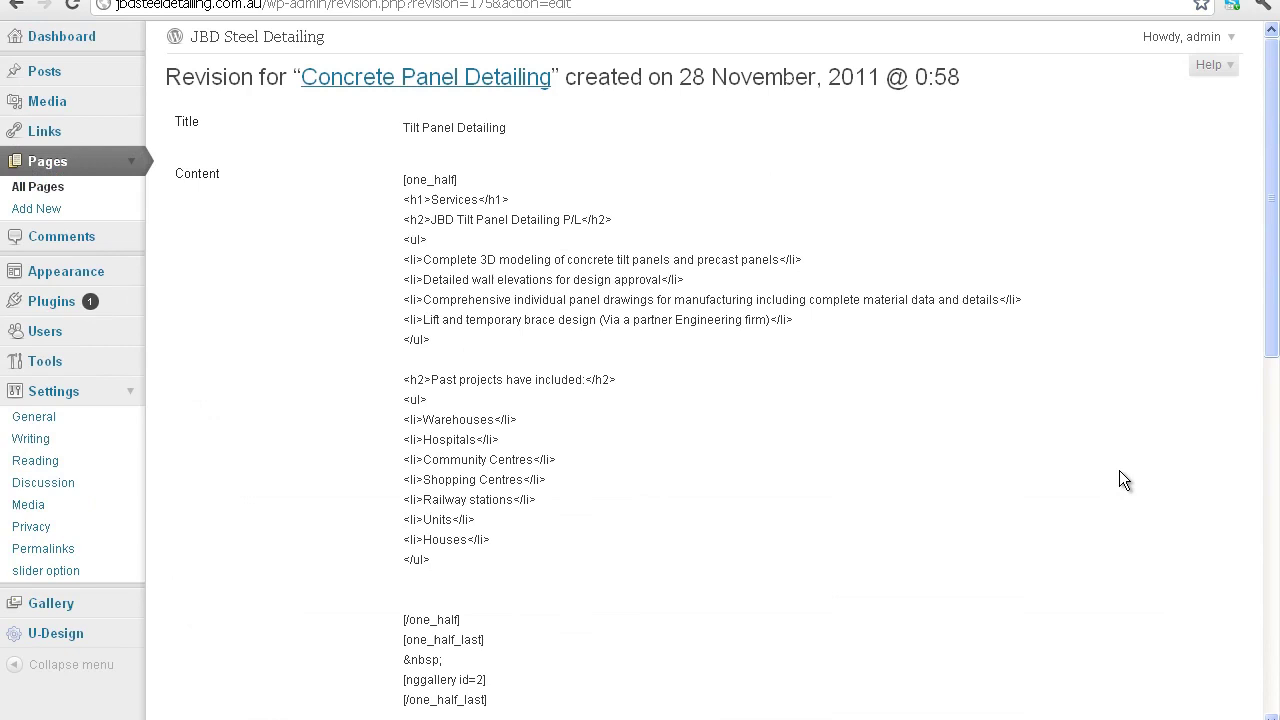
scroll(555, 311, "down", 4)
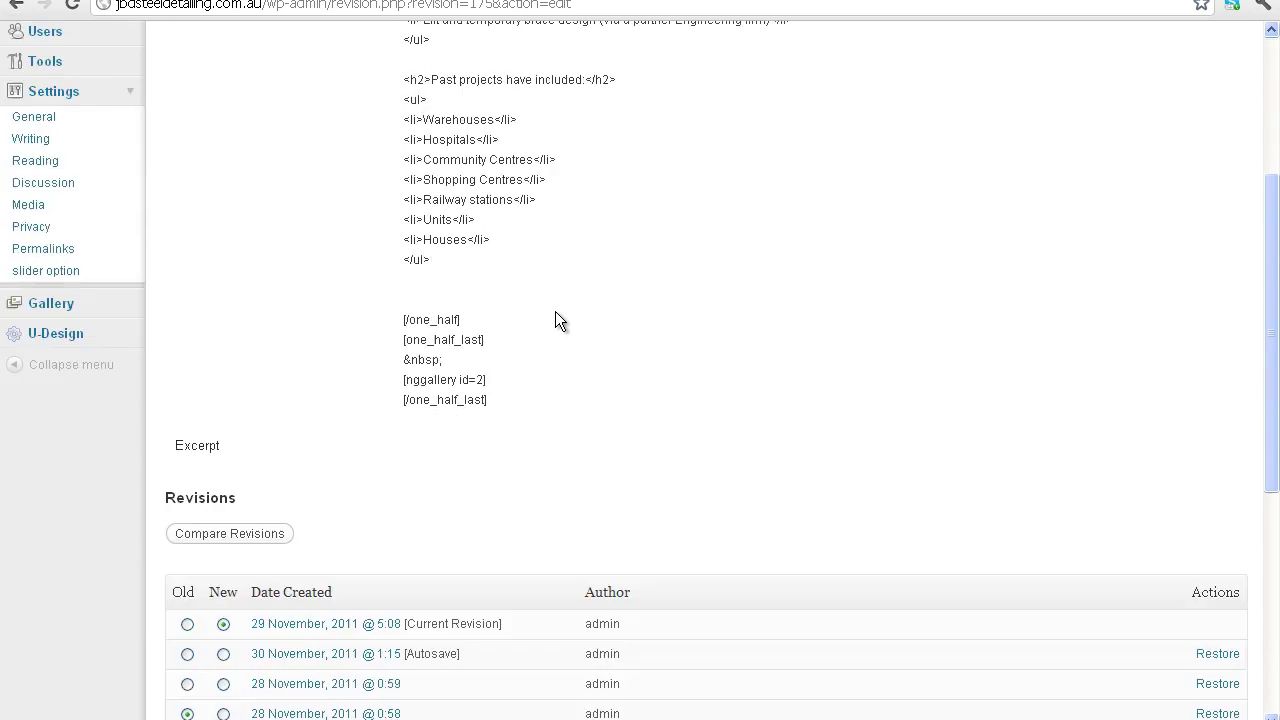
scroll(546, 302, "down", 1)
scroll(540, 295, "up", 5)
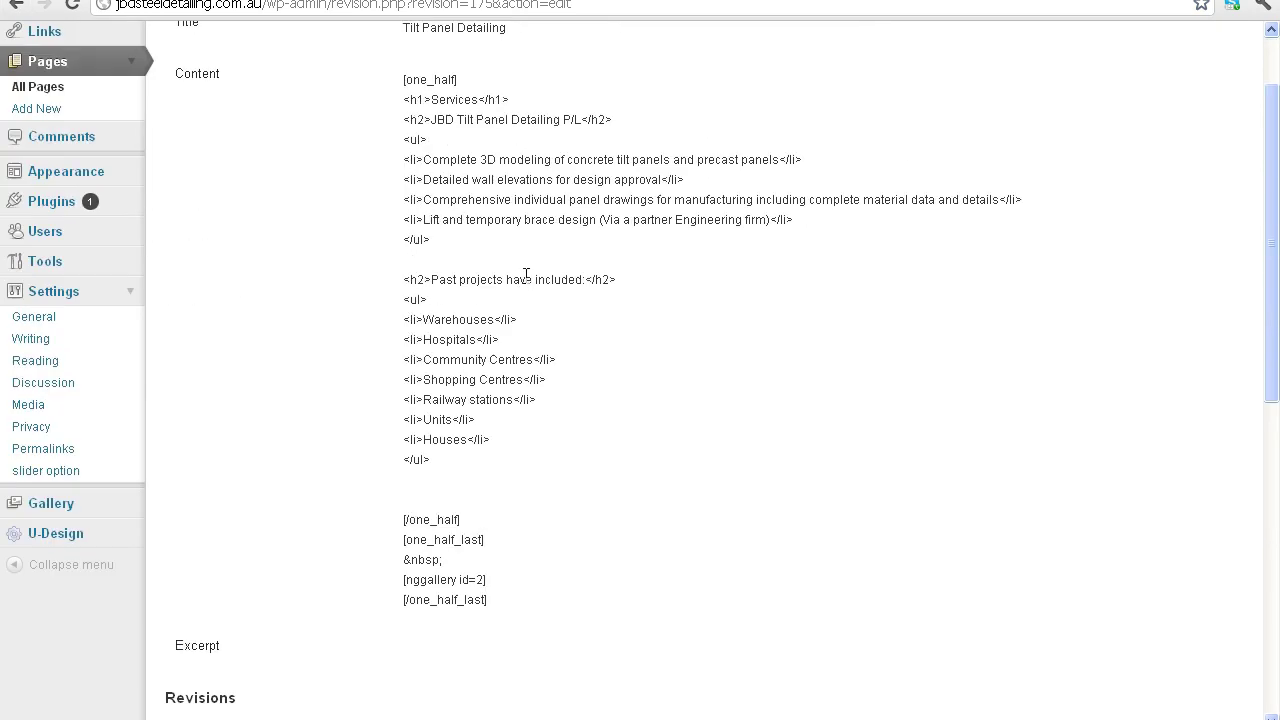
left_click(18, 5)
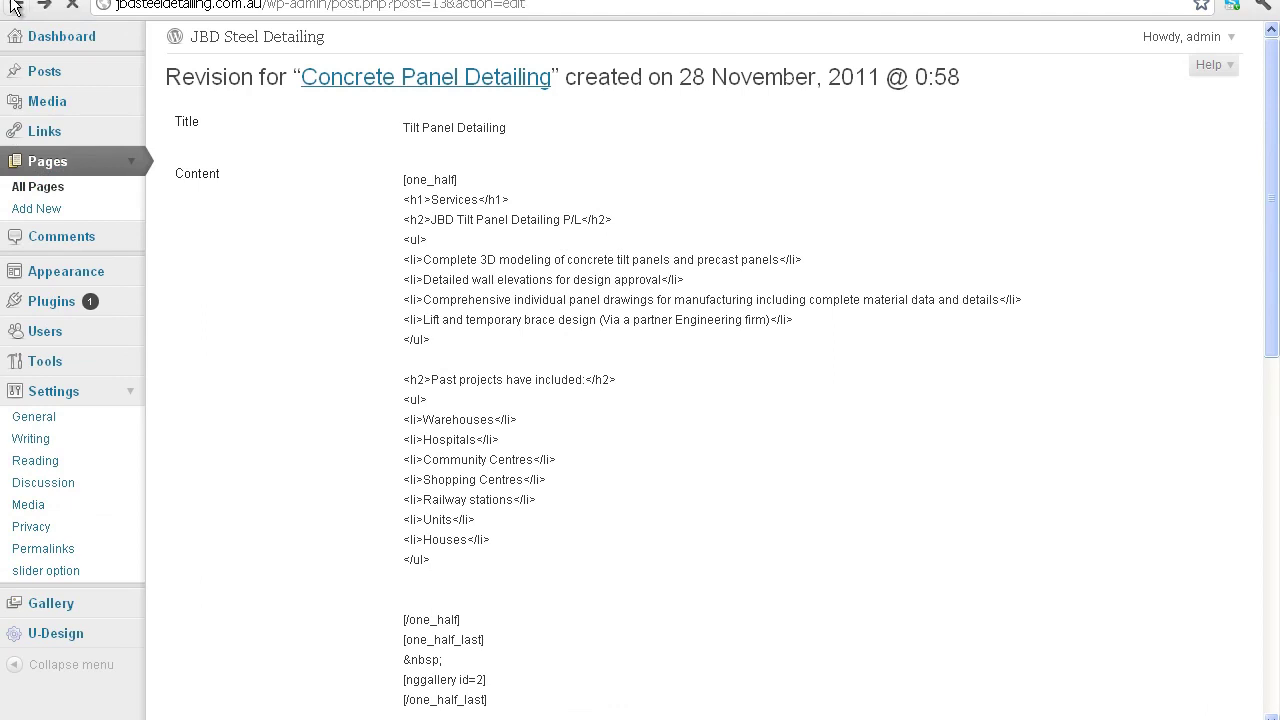
scroll(418, 157, "up", 1)
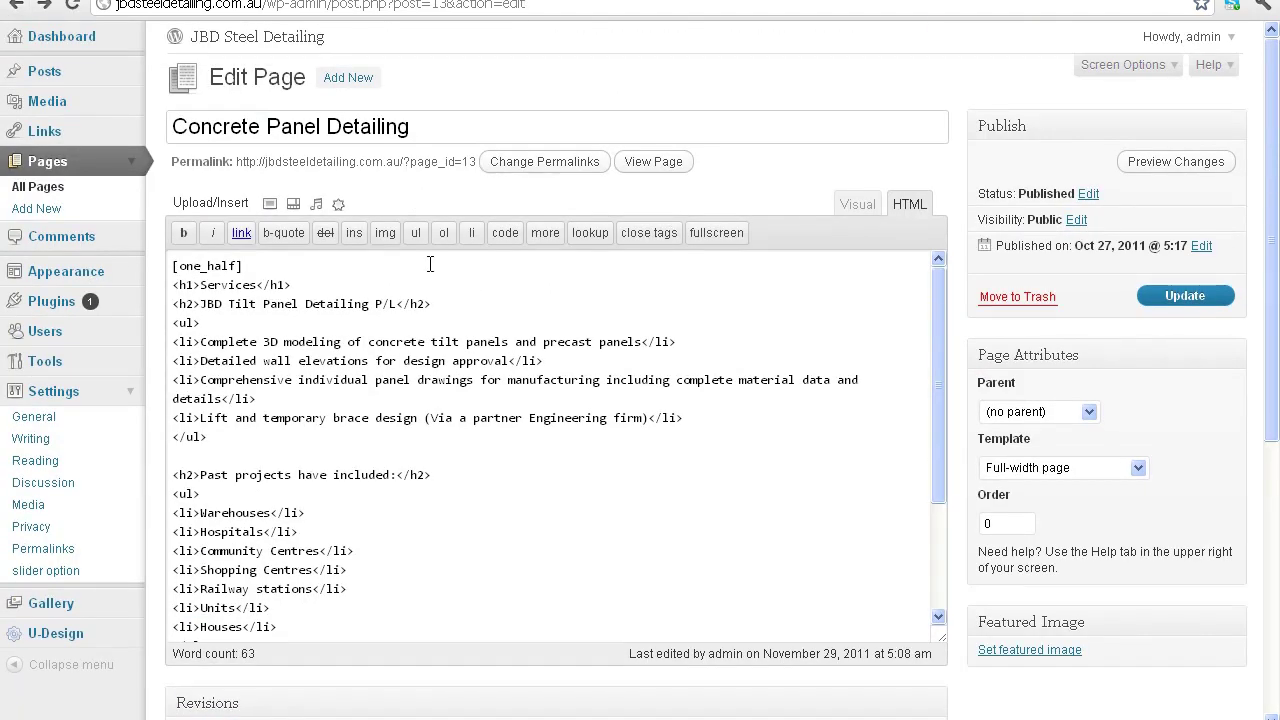
scroll(378, 368, "down", 5)
scroll(378, 368, "up", 5)
scroll(378, 331, "down", 5)
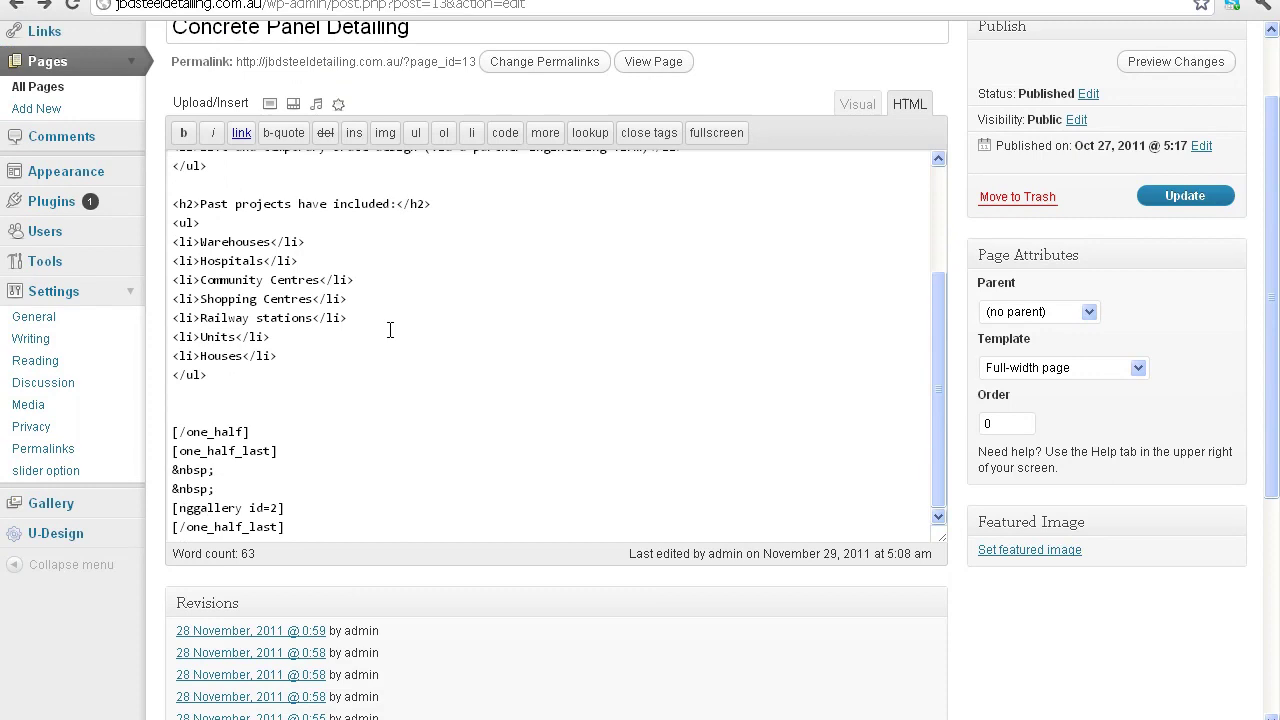
left_click_drag(291, 507, 173, 505)
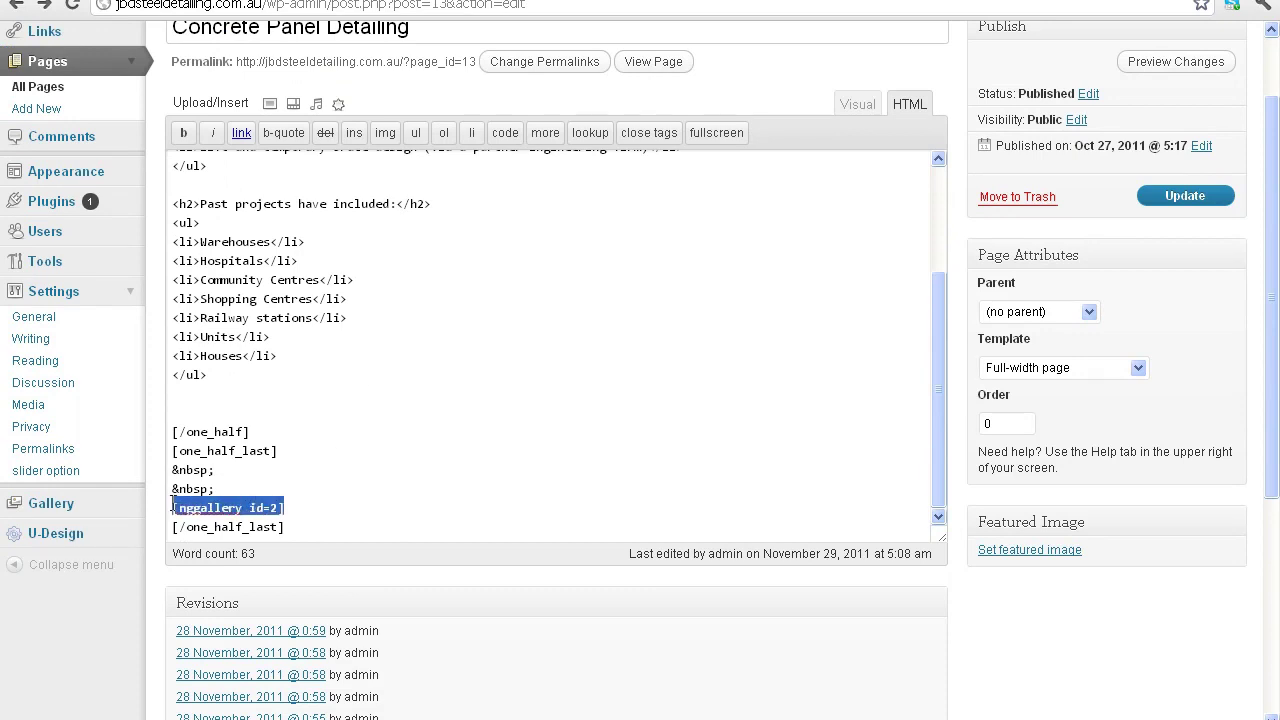
left_click(172, 507)
left_click_drag(285, 507, 172, 507)
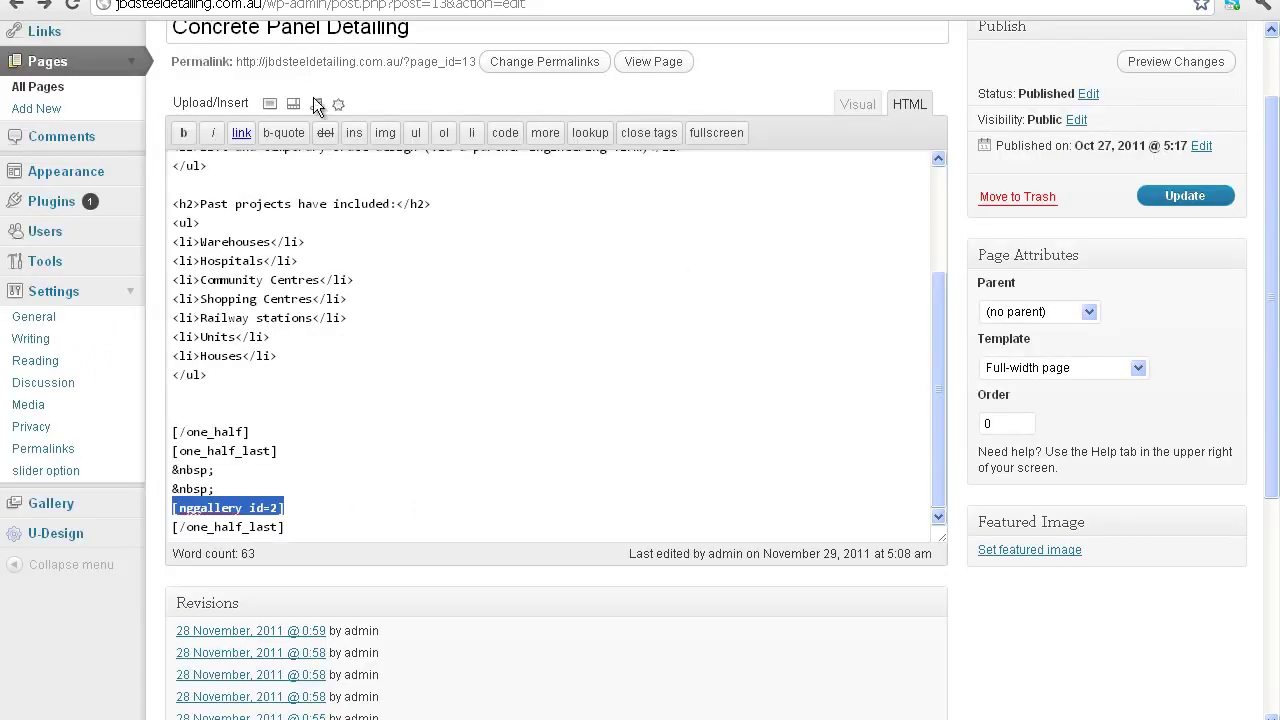
scroll(362, 285, "up", 3)
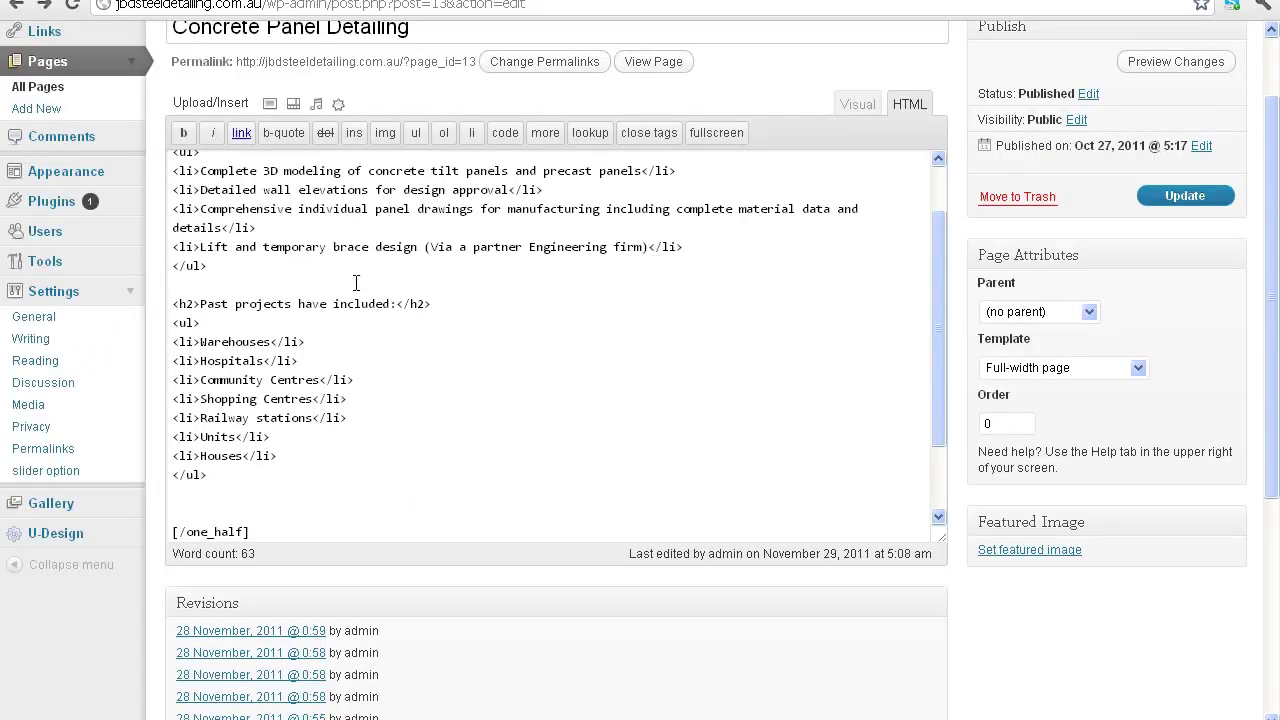
scroll(282, 330, "down", 2)
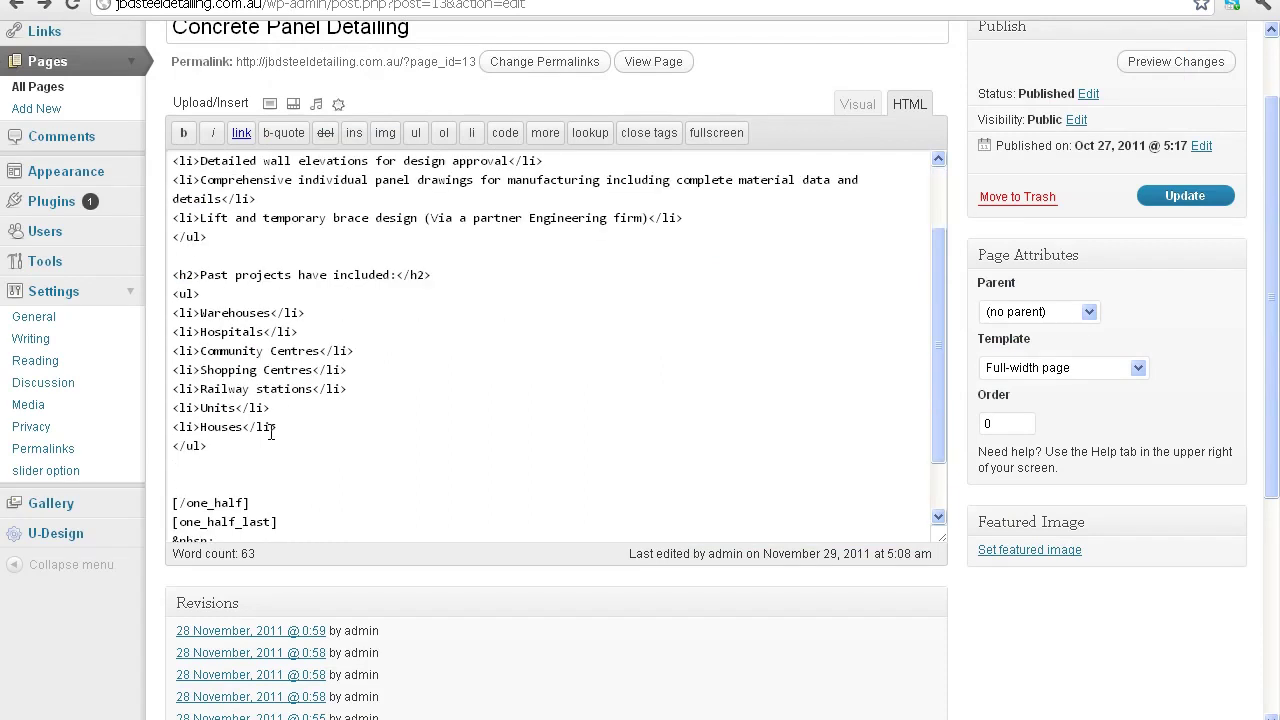
Upload PNG-Logo.png from the JBD folder through the Add an Image dialog.
left_click(270, 105)
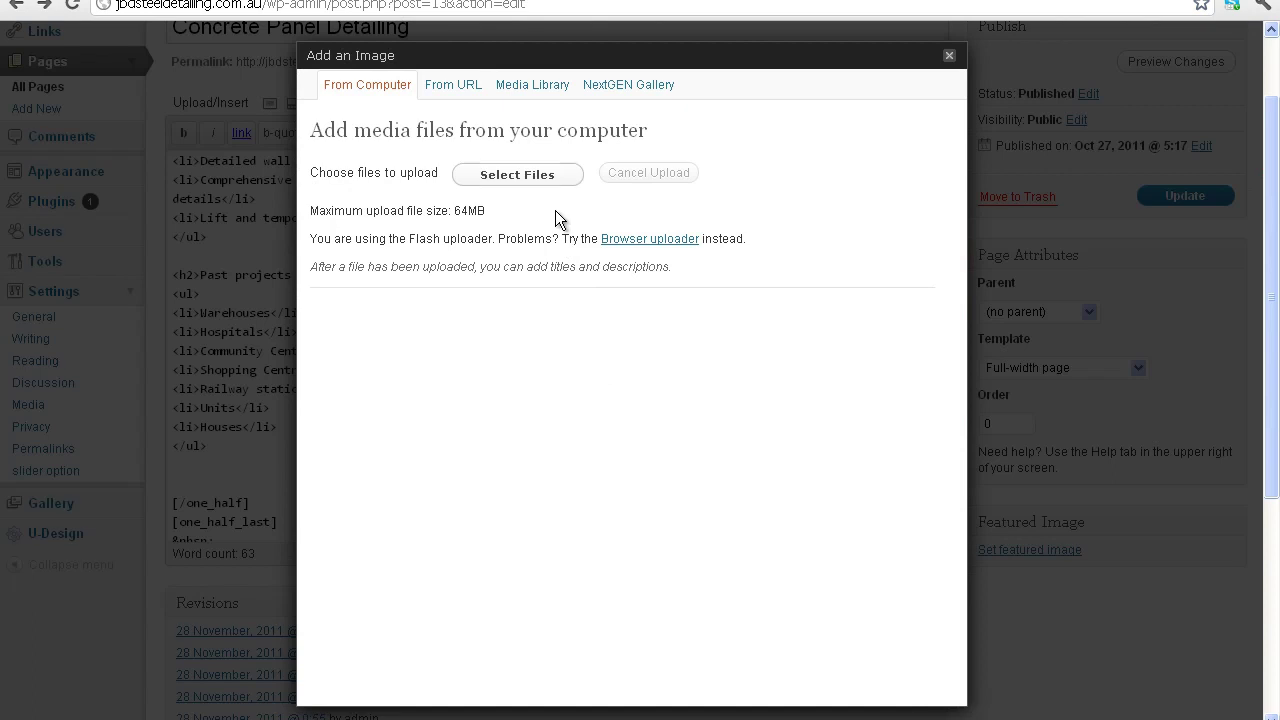
left_click(537, 178)
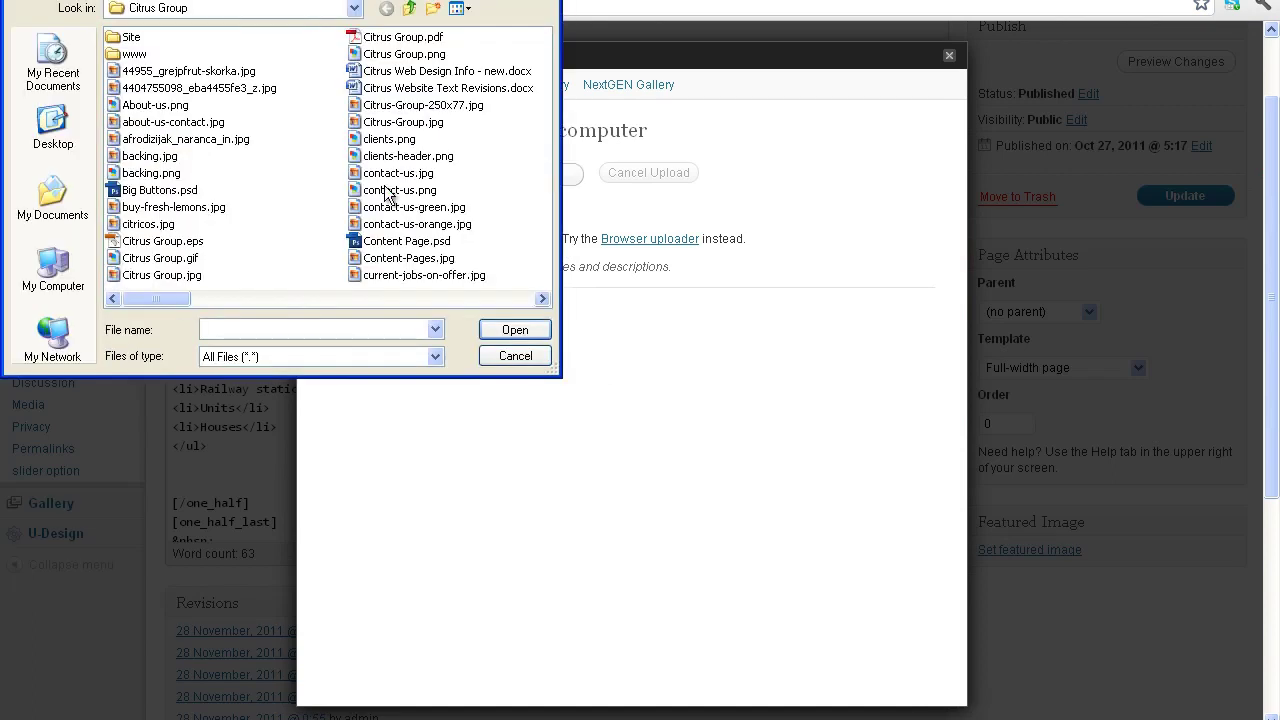
left_click(409, 8)
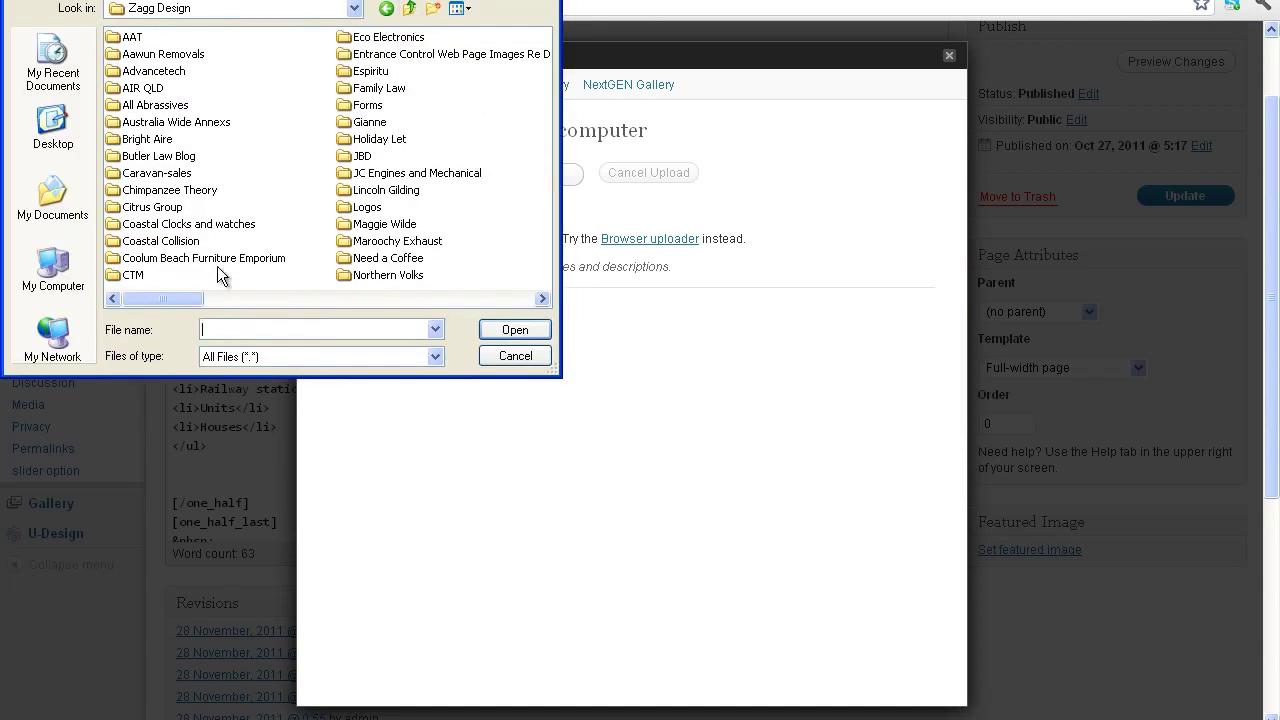
double_click(362, 156)
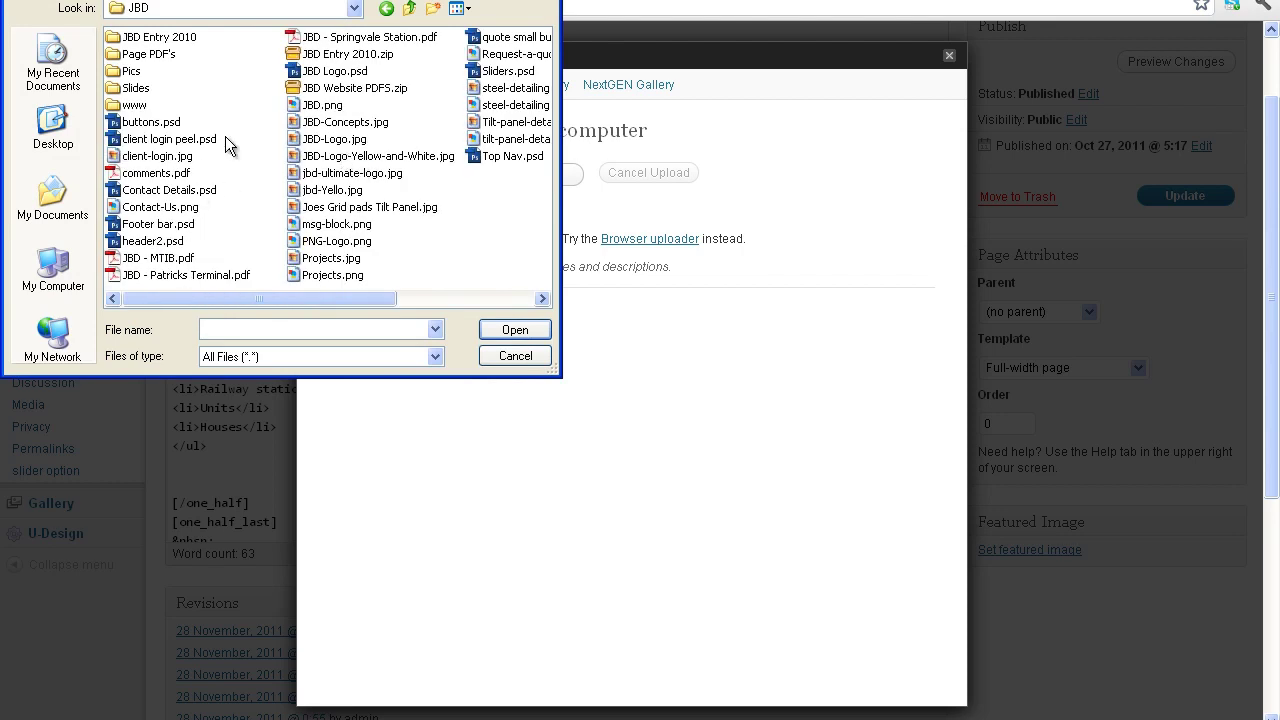
left_click(460, 8)
left_click(485, 26)
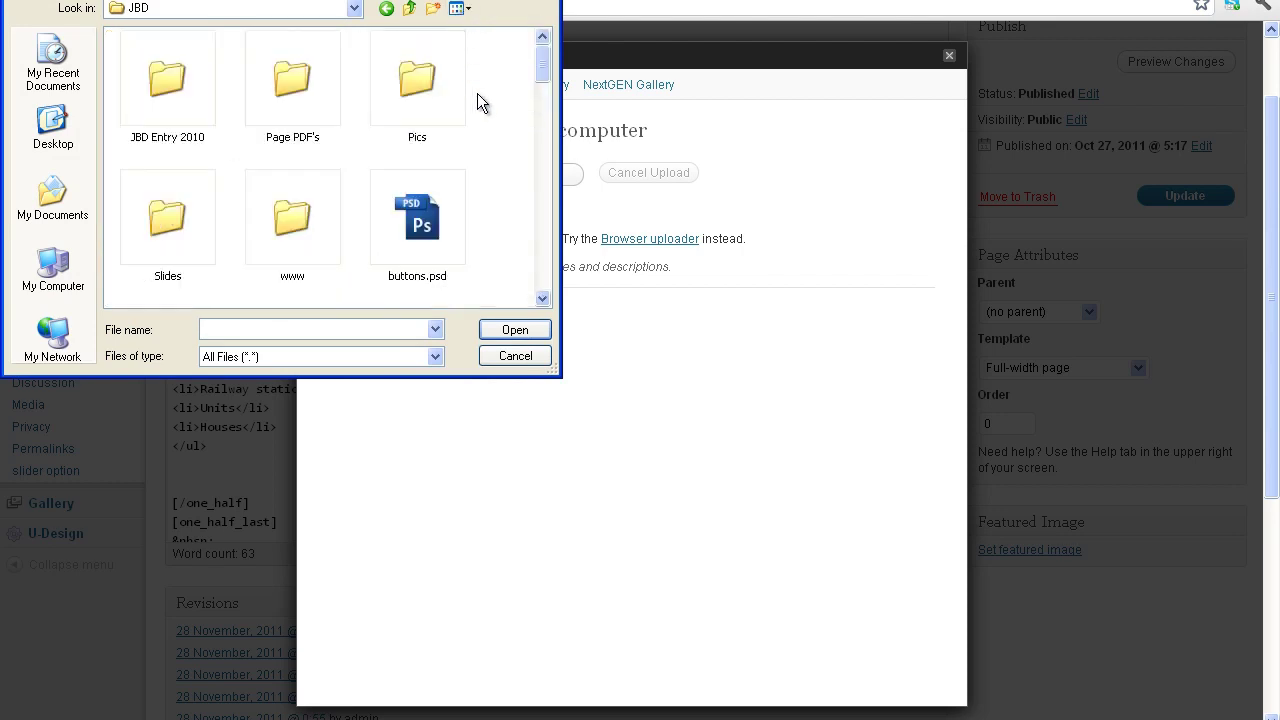
left_click_drag(541, 61, 523, 206)
double_click(150, 214)
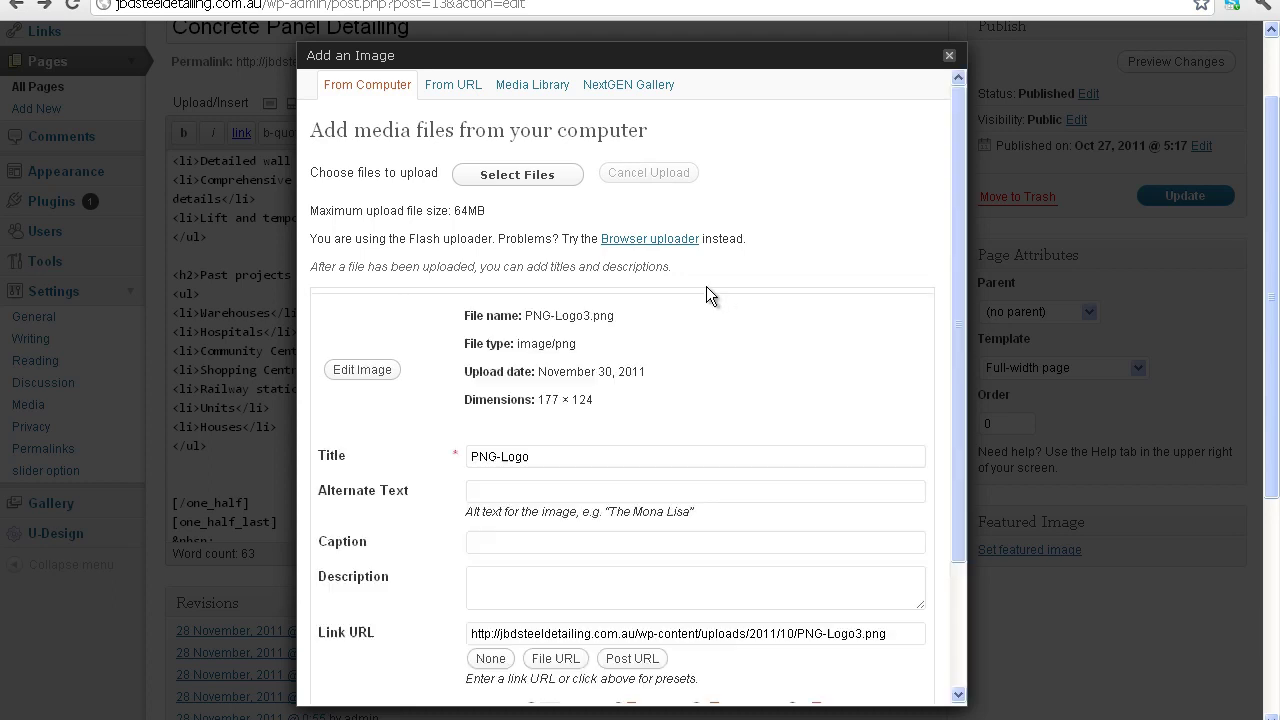
Insert PNG-Logo3.png into the page left-aligned at full size, 177 × 124.
scroll(554, 320, "down", 1)
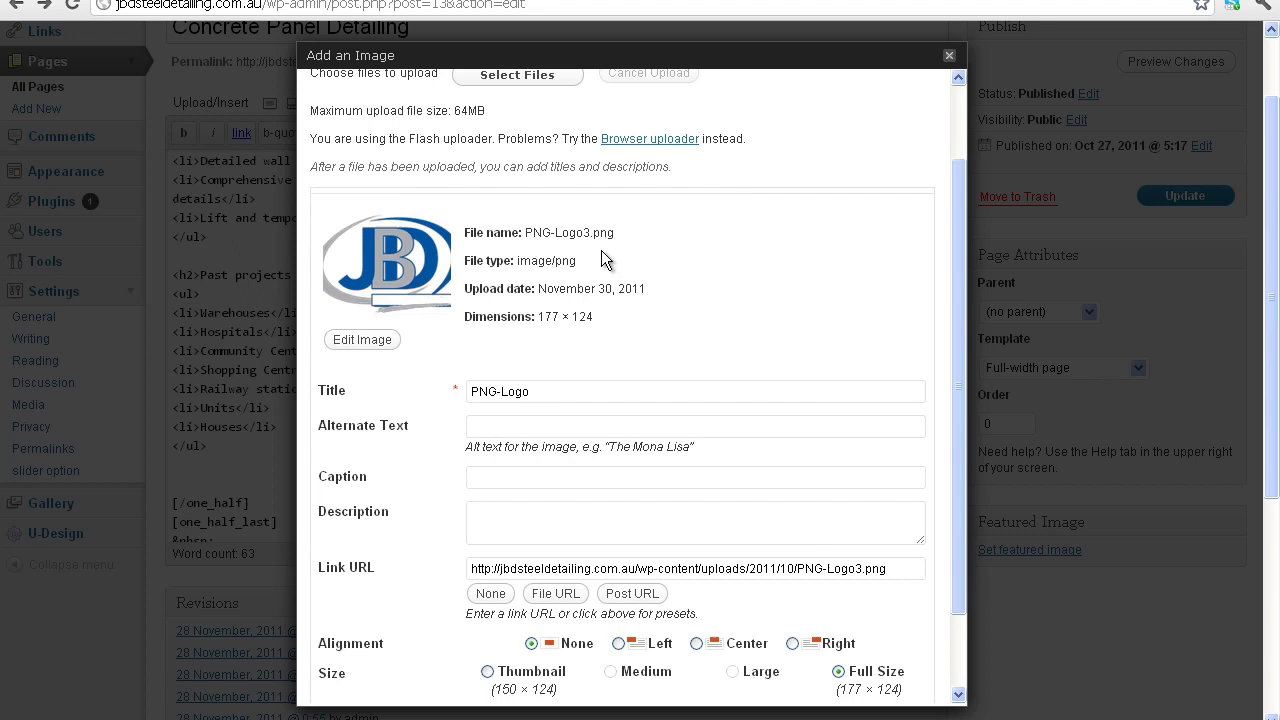
scroll(540, 430, "down", 1)
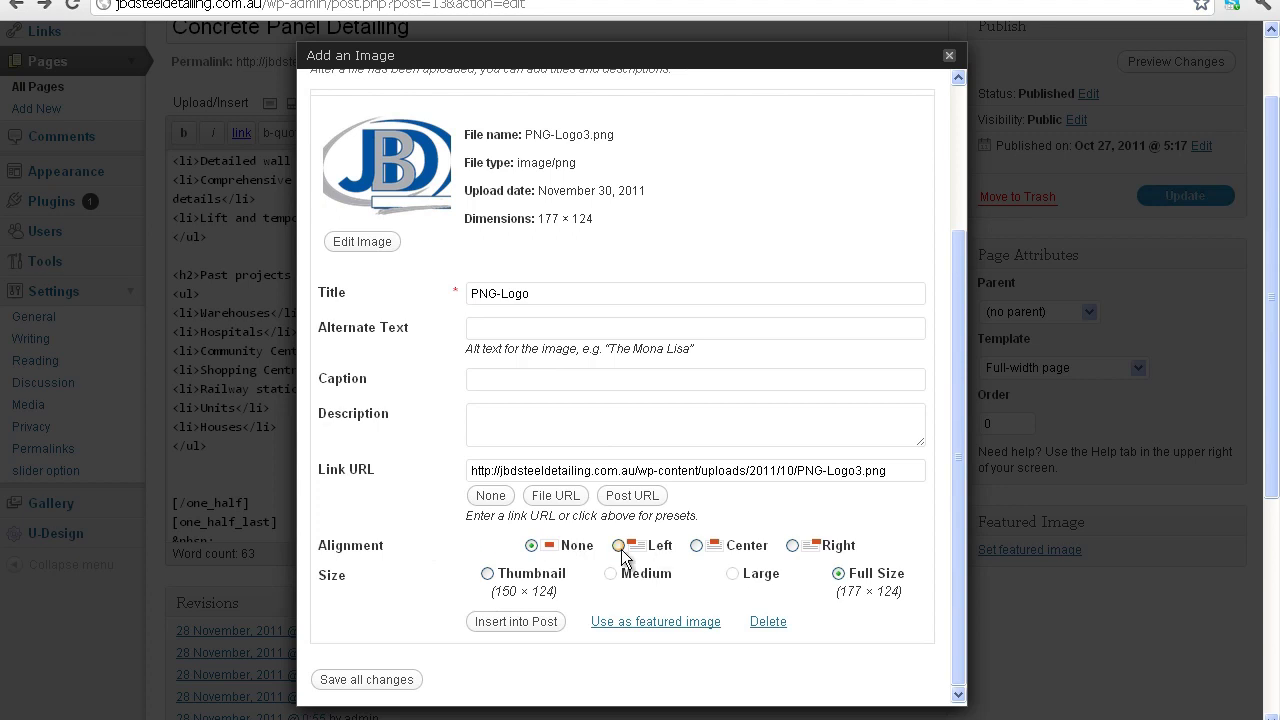
left_click(697, 545)
left_click(806, 549)
left_click(531, 545)
left_click(697, 545)
left_click(618, 545)
left_click(618, 546)
left_click_drag(537, 218, 593, 218)
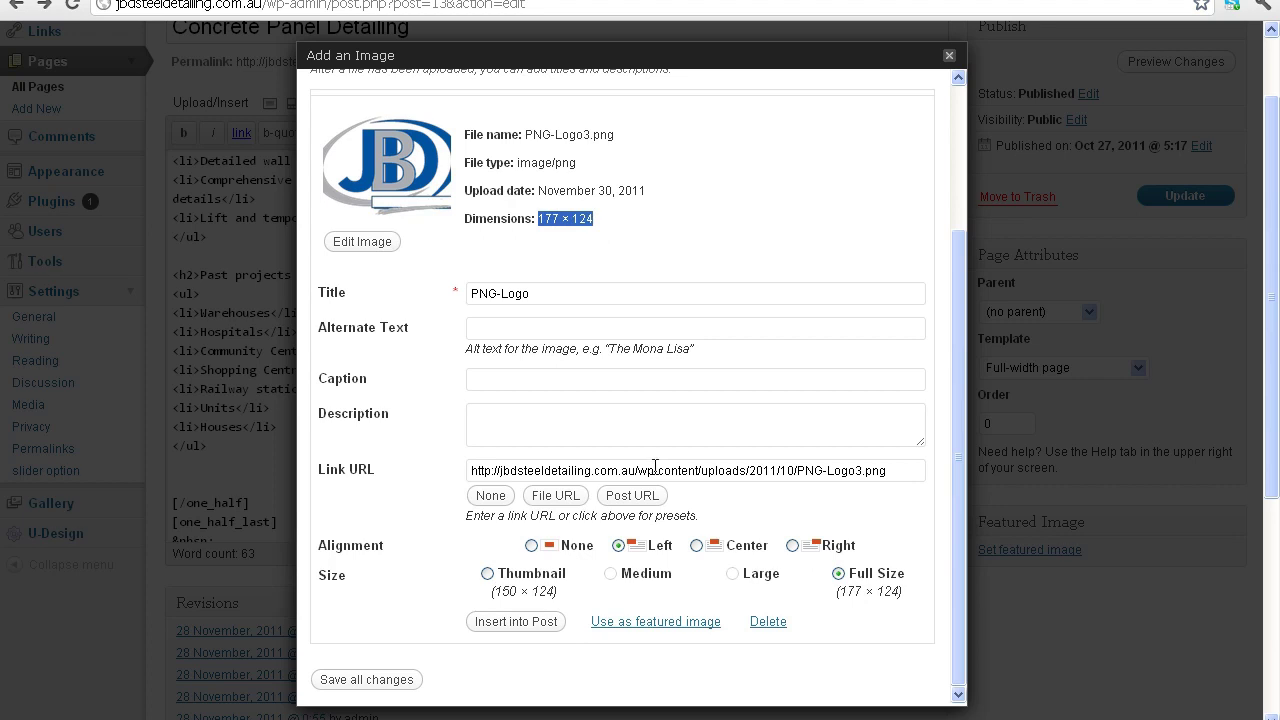
scroll(620, 520, "down", 1)
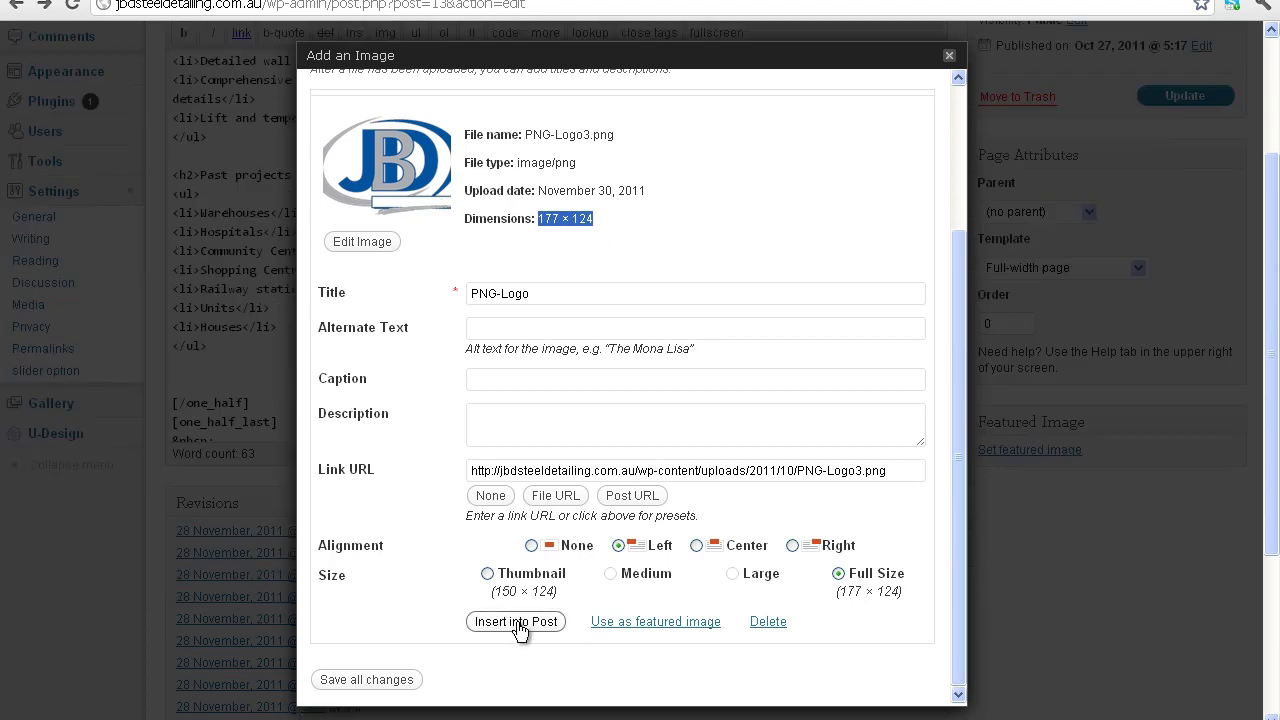
left_click(517, 622)
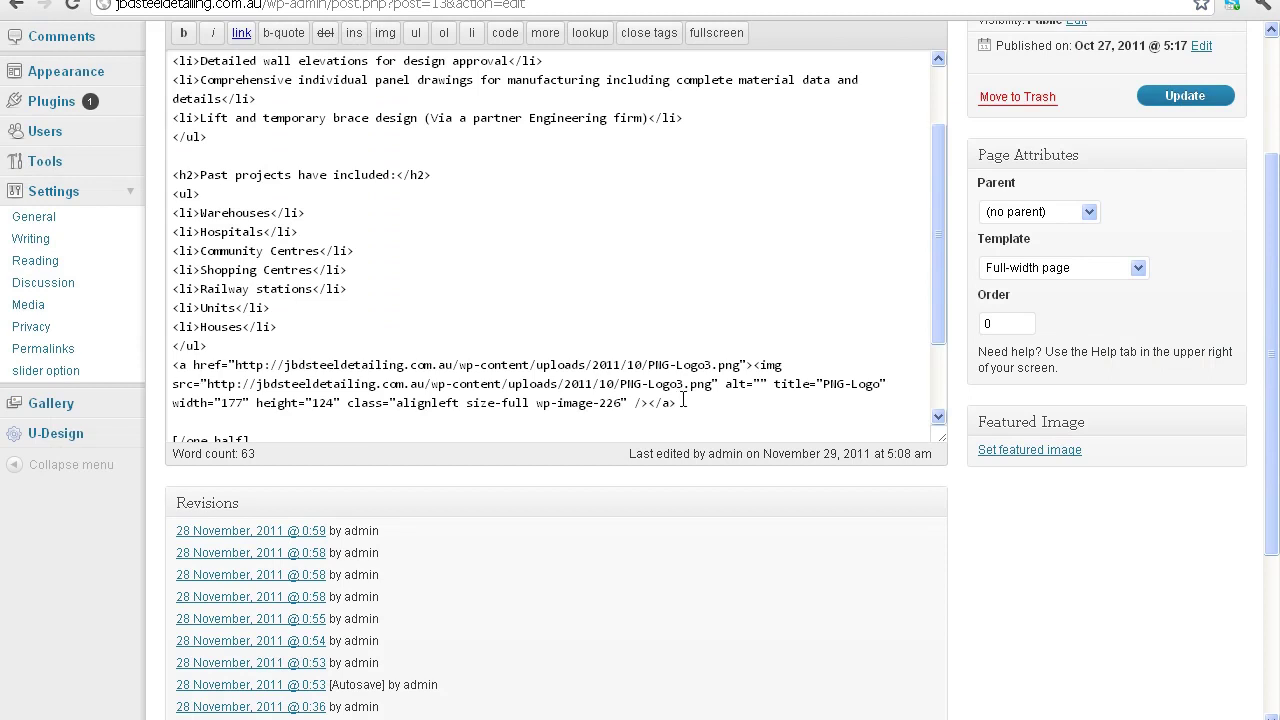
Review the inserted linked <a><img> HTML and Update the Concrete Panel Detailing page.
left_click_drag(683, 401, 172, 365)
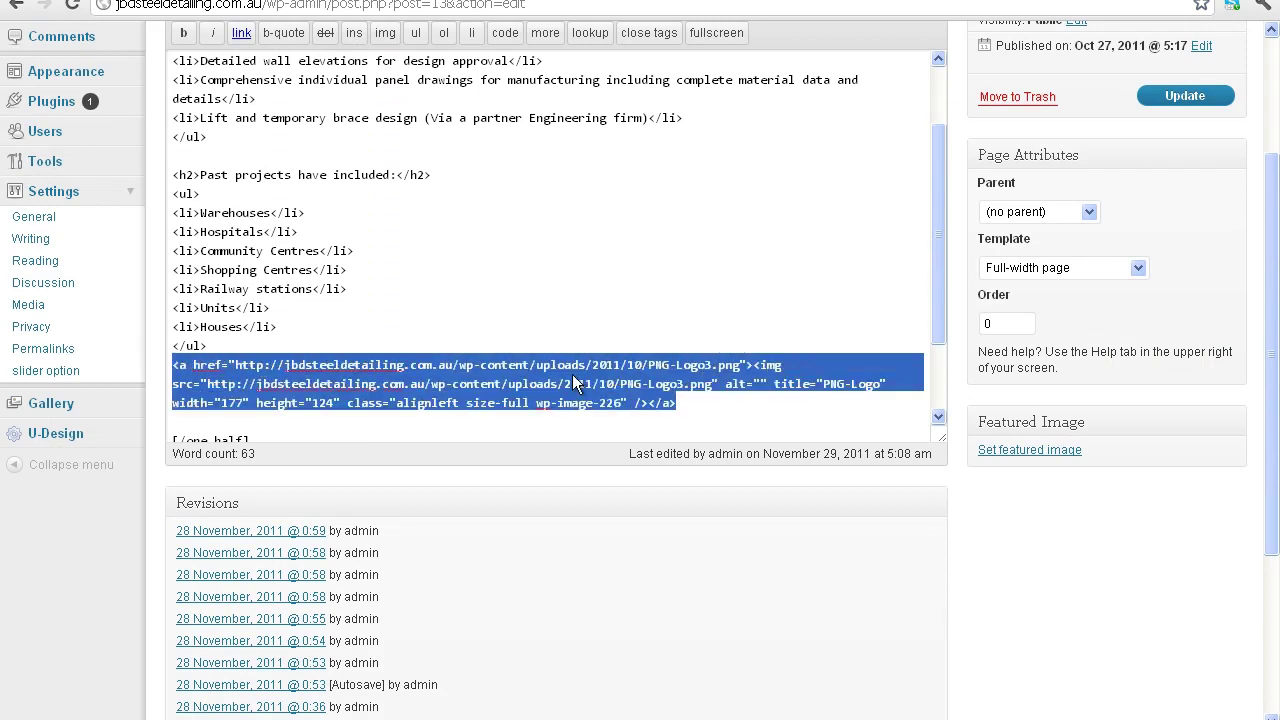
left_click(692, 399)
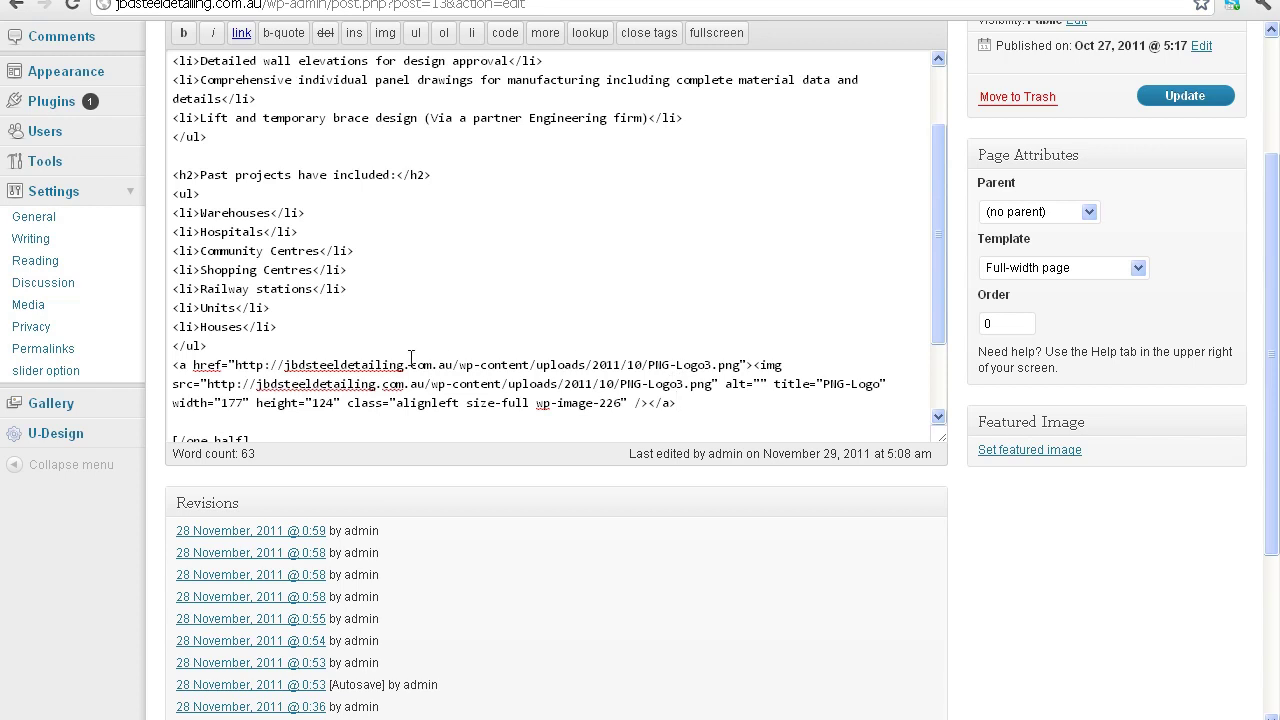
scroll(1095, 222, "up", 2)
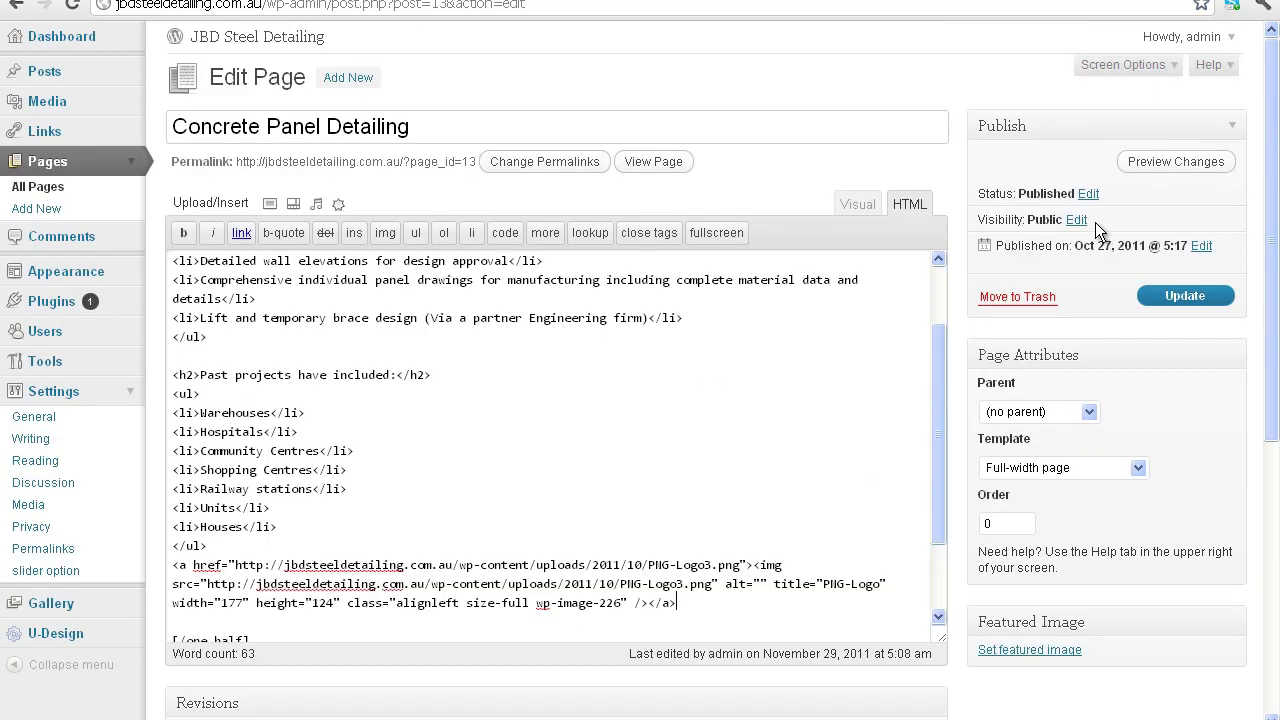
left_click(1172, 297)
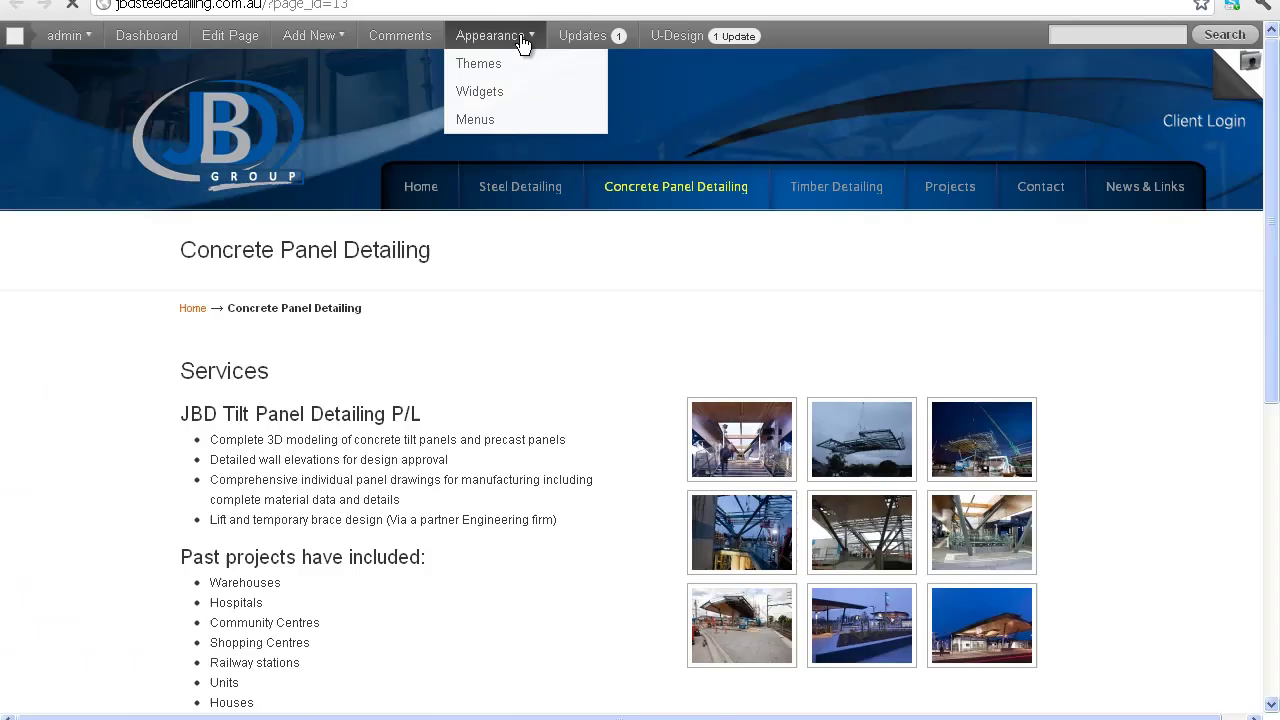
Check the logo link's href, then test its enlarged pop-up view on the live page.
scroll(400, 80, "down", 3)
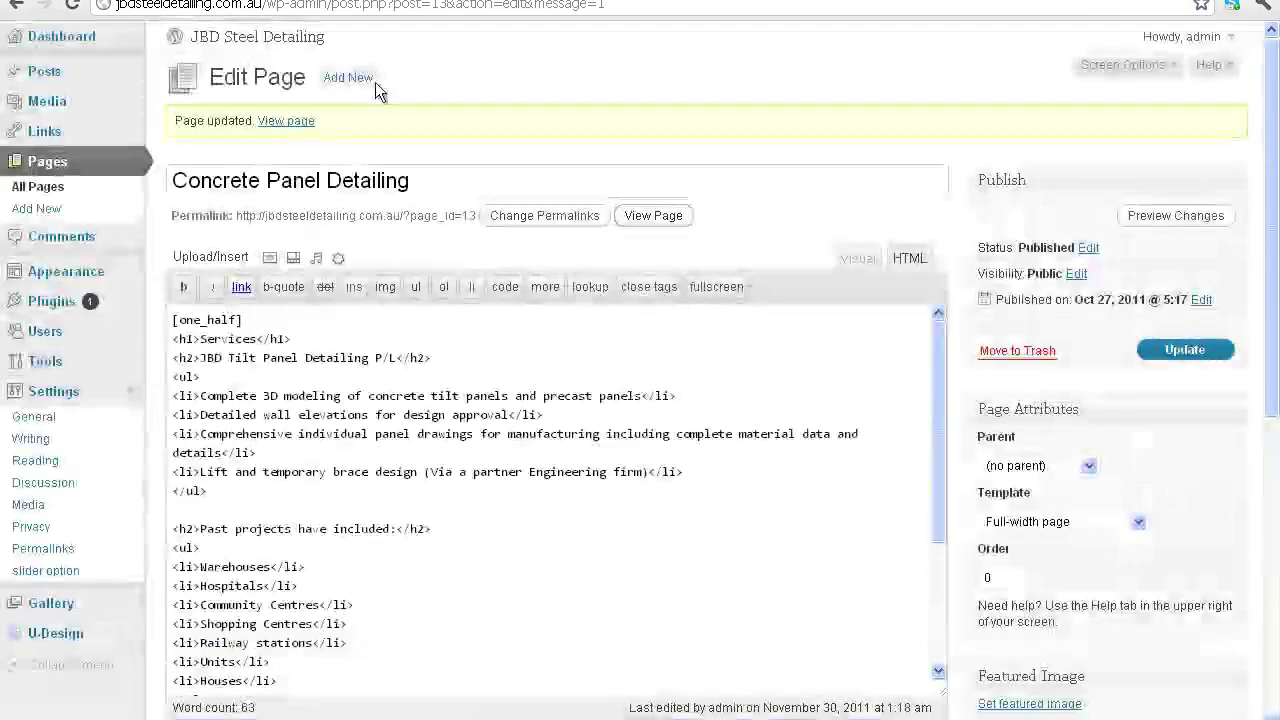
scroll(375, 89, "down", 3)
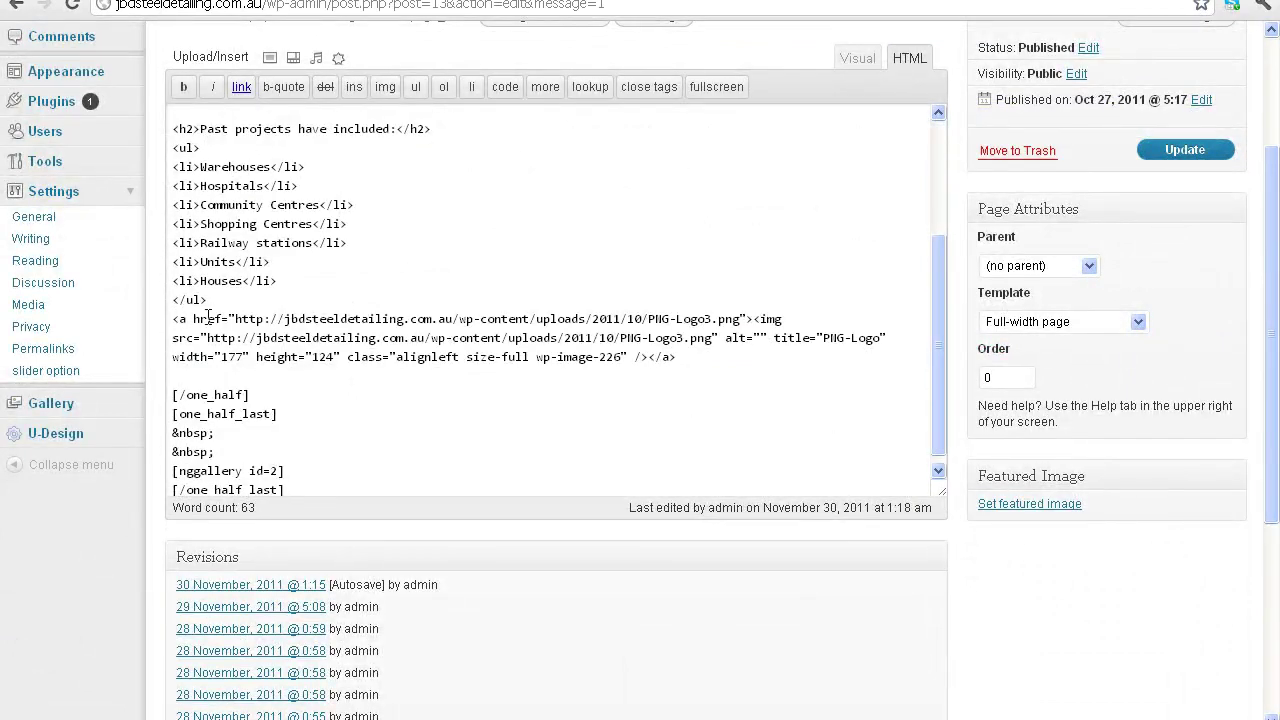
left_click_drag(183, 318, 738, 322)
left_click(193, 318)
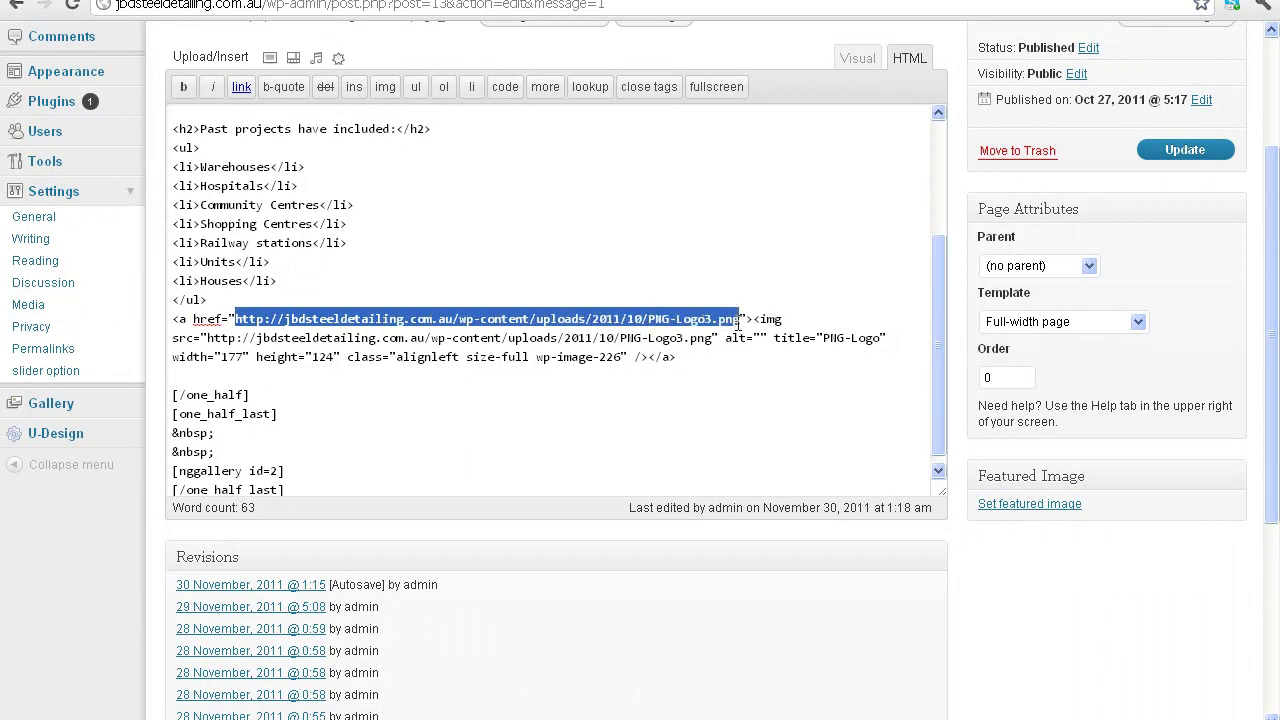
key("ctrl+Tab")
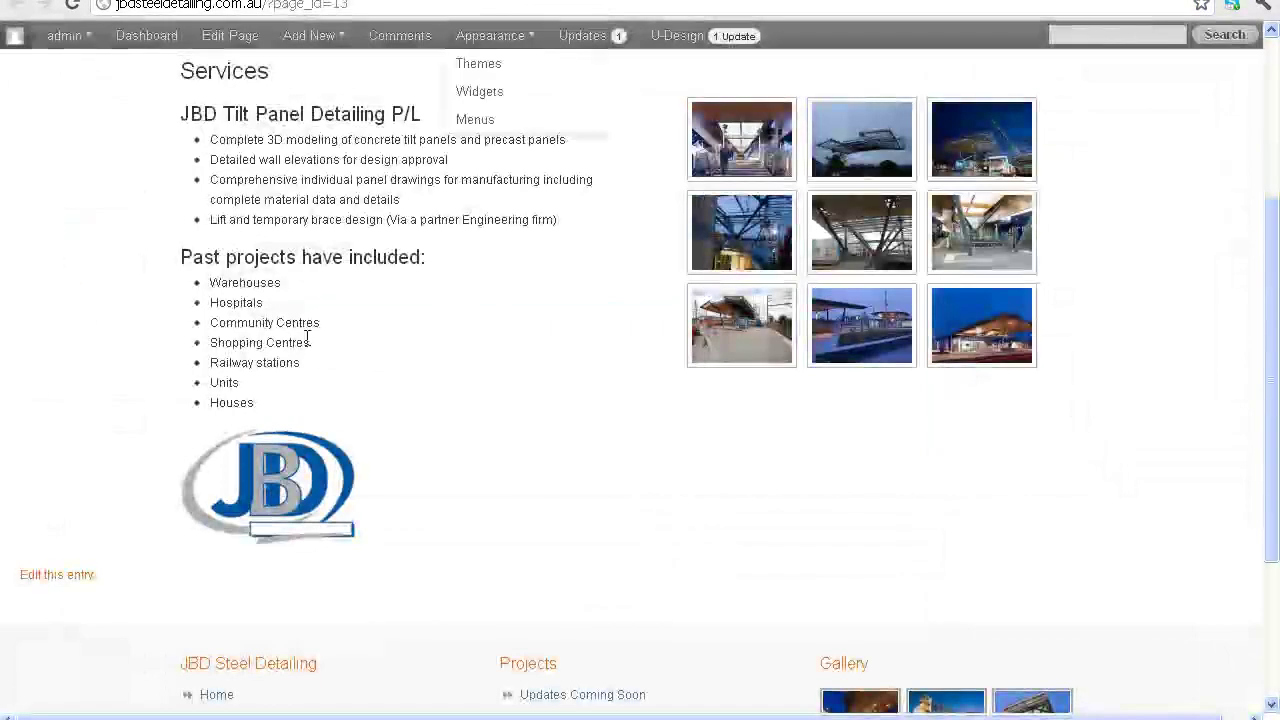
left_click(286, 456)
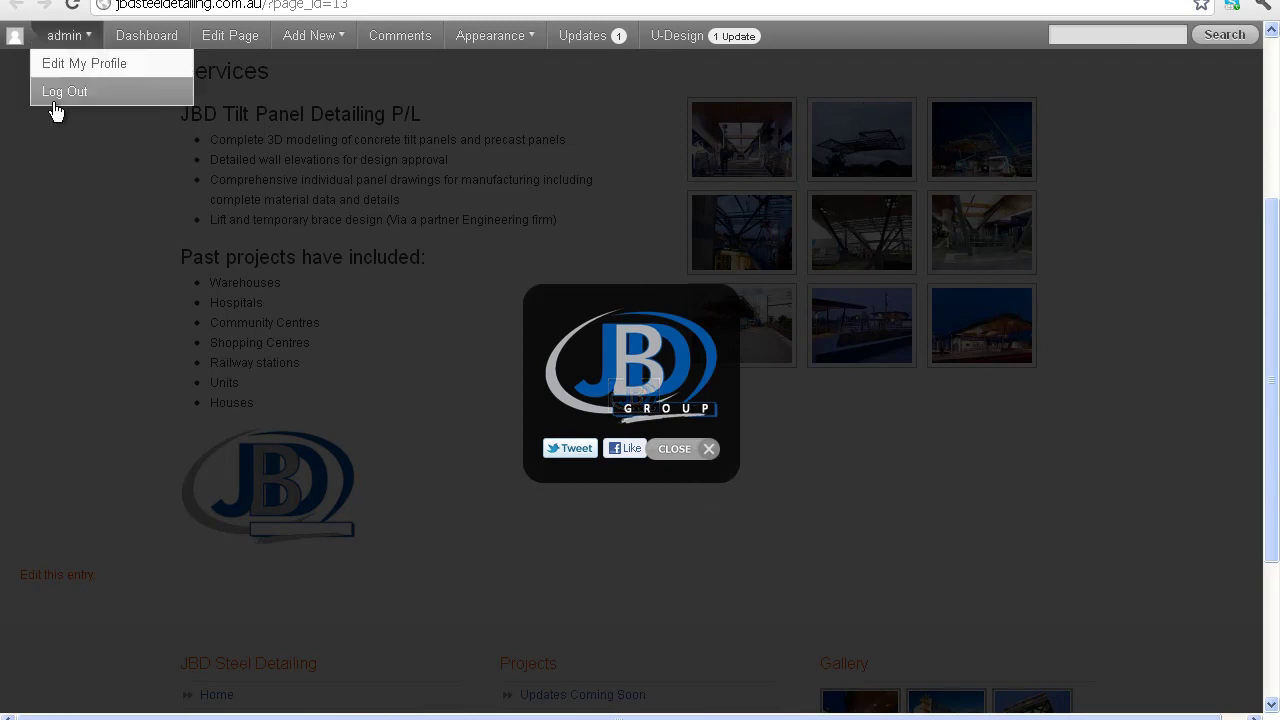
left_click(708, 449)
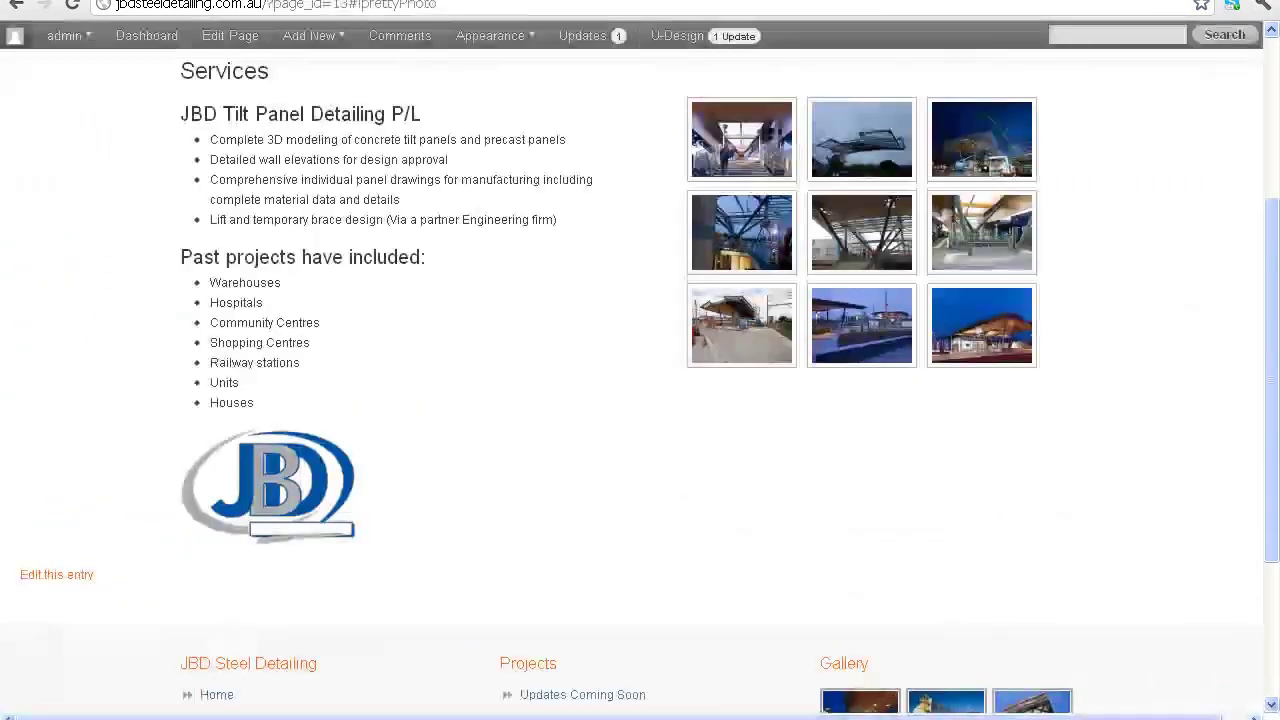
Copy the link address of the Contact menu item.
scroll(594, 236, "up", 5)
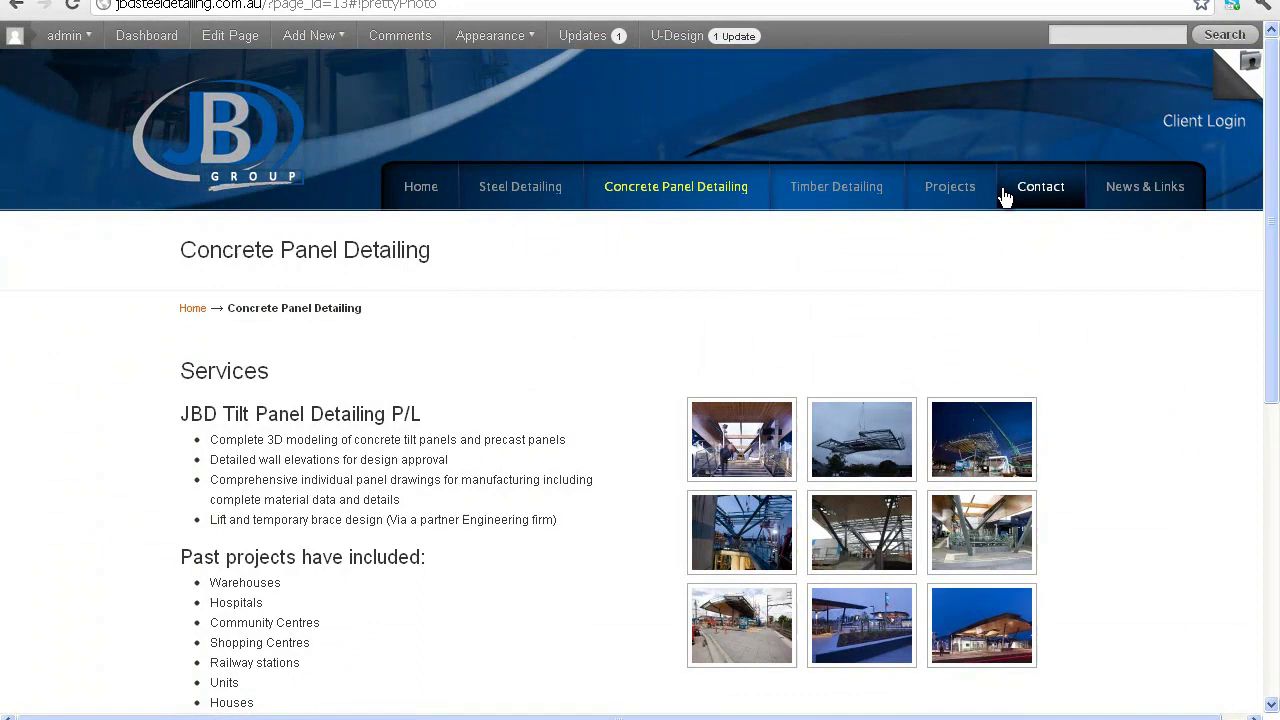
right_click(1042, 186)
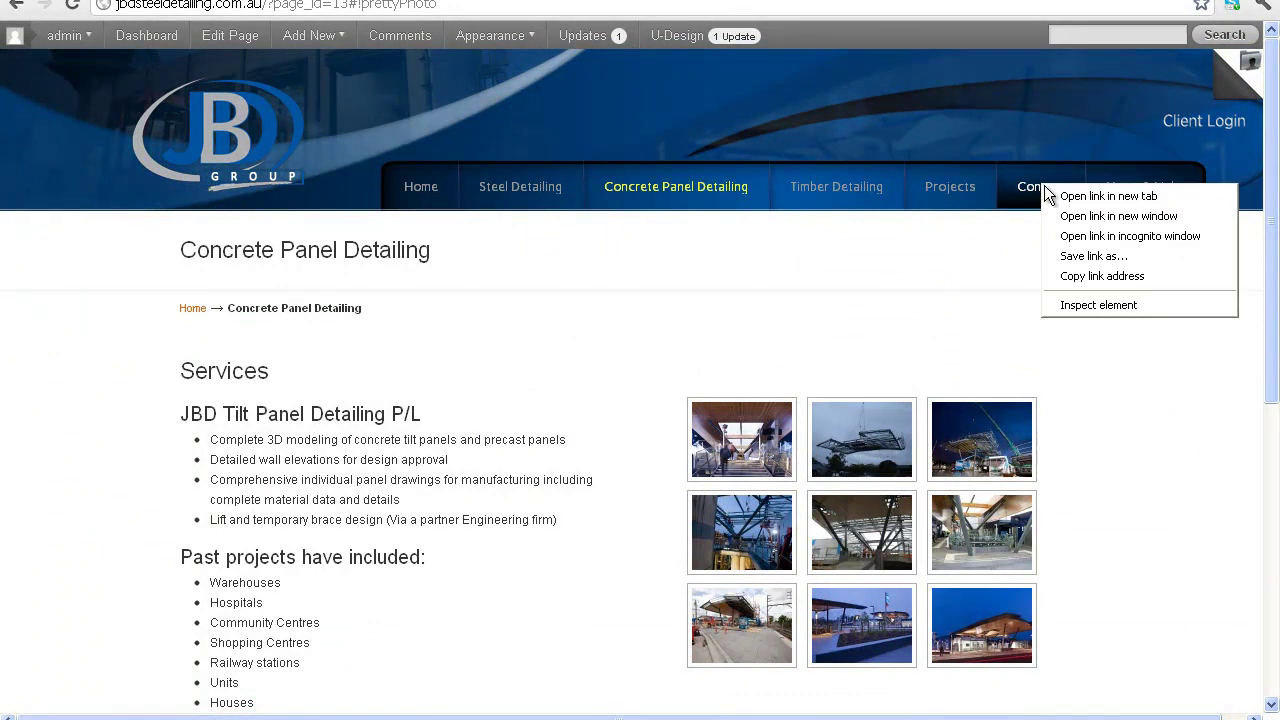
left_click(1060, 281)
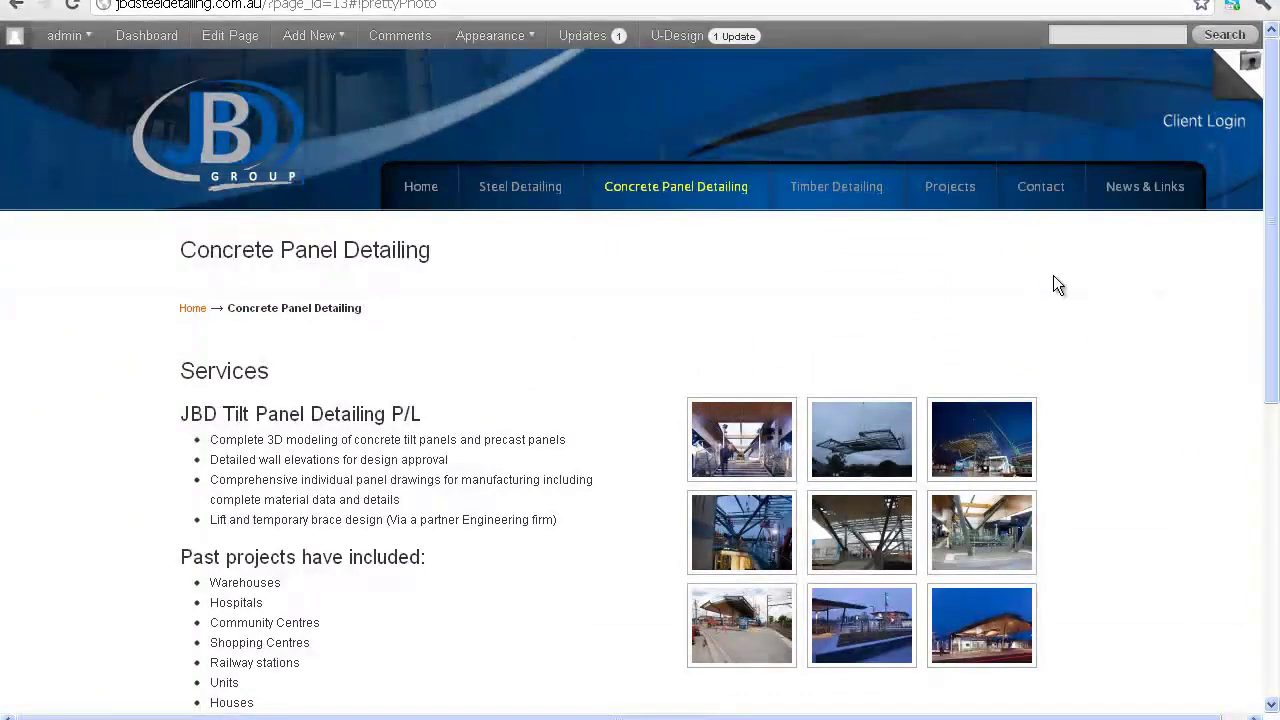
Replace the logo's link URL with the Contact page address and Update the page.
key("ctrl+Tab")
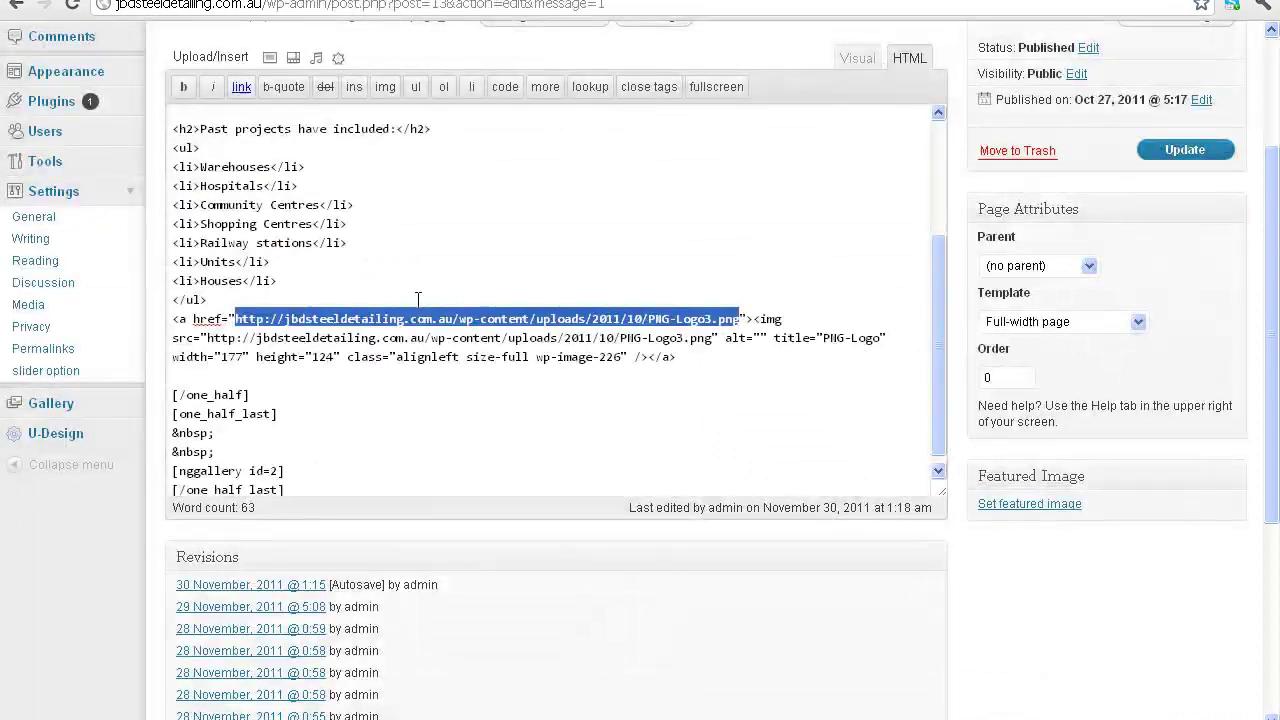
left_click(535, 318)
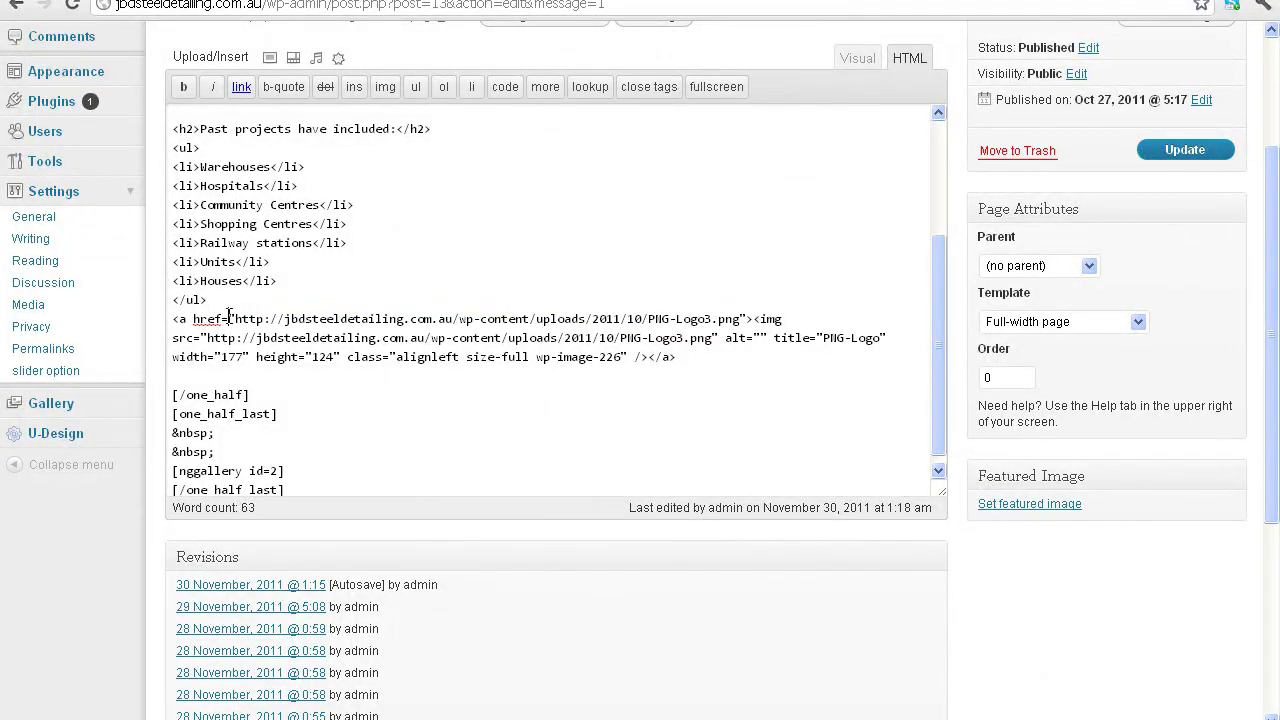
left_click_drag(228, 318, 738, 320)
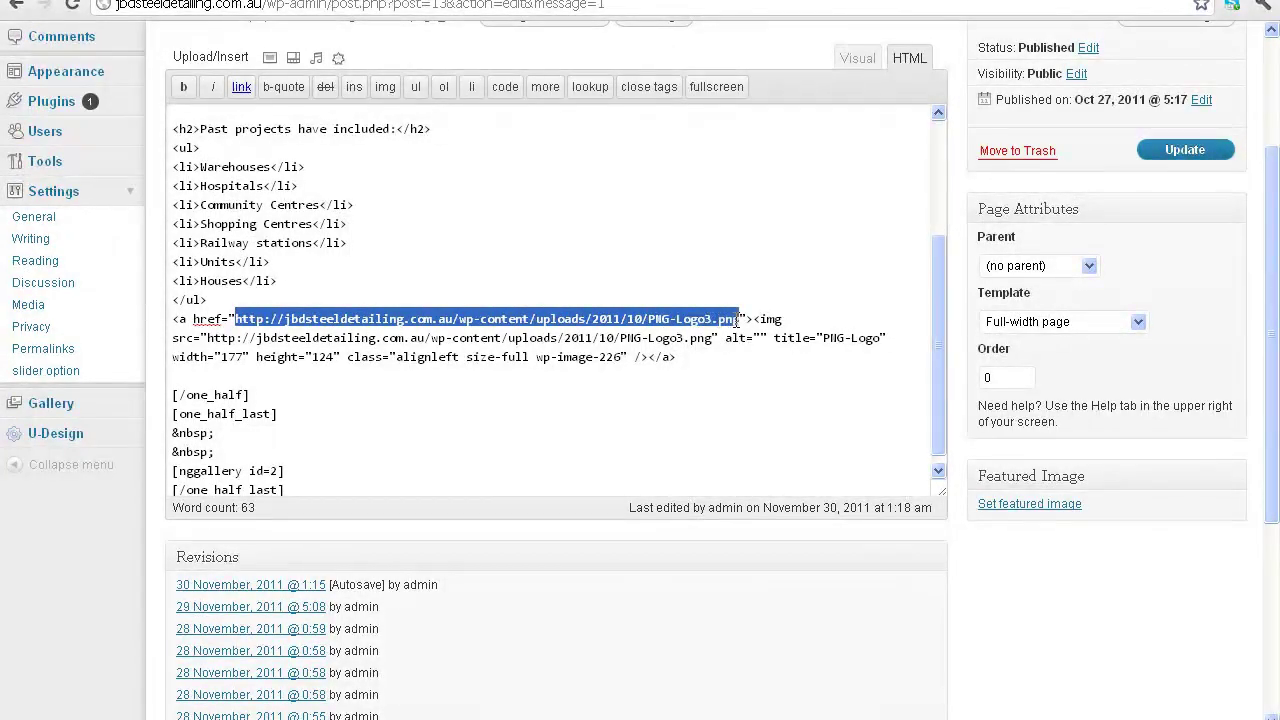
right_click(722, 318)
left_click(752, 416)
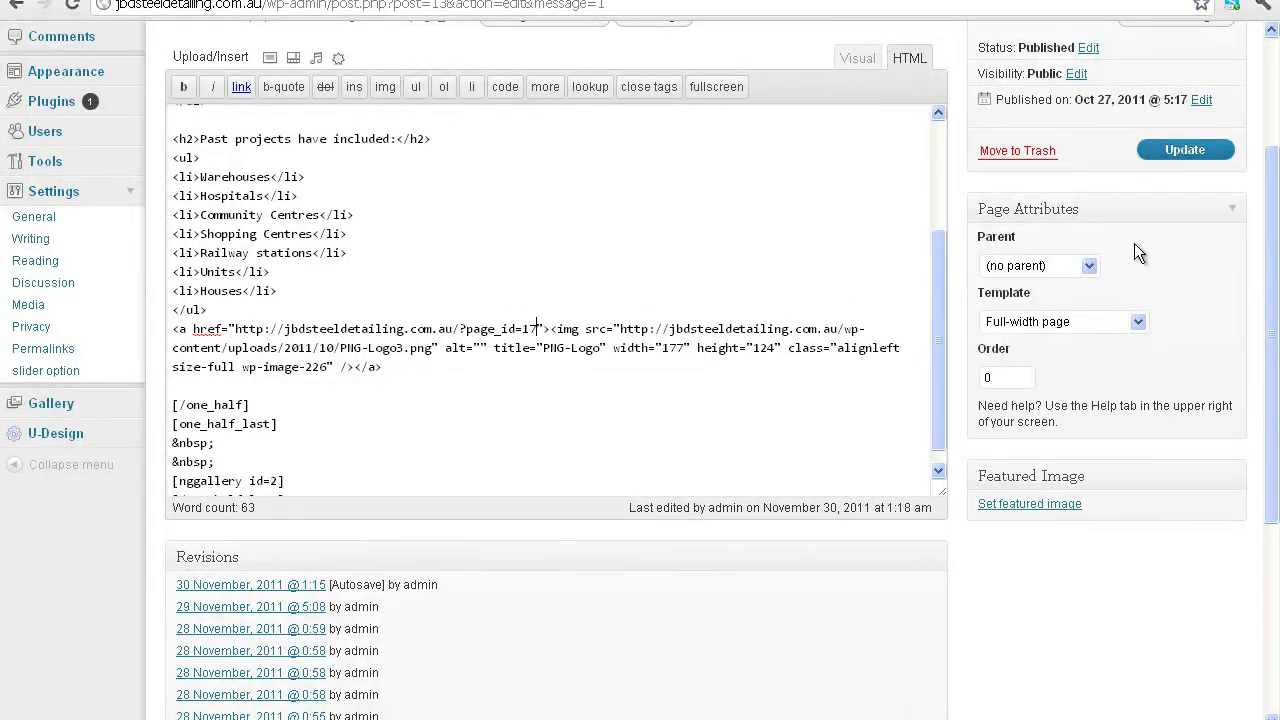
left_click(1184, 150)
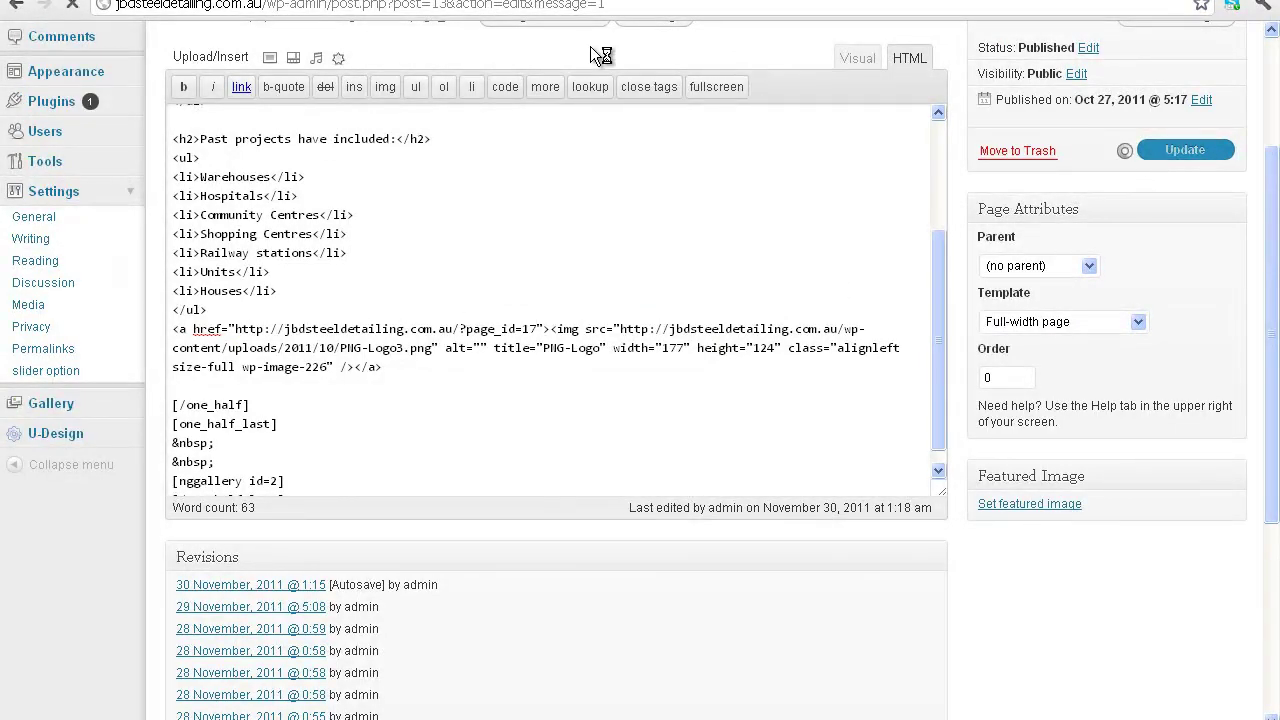
View the live Concrete Panel Detailing page, reload it and scroll through to check the changes.
left_click(518, 0)
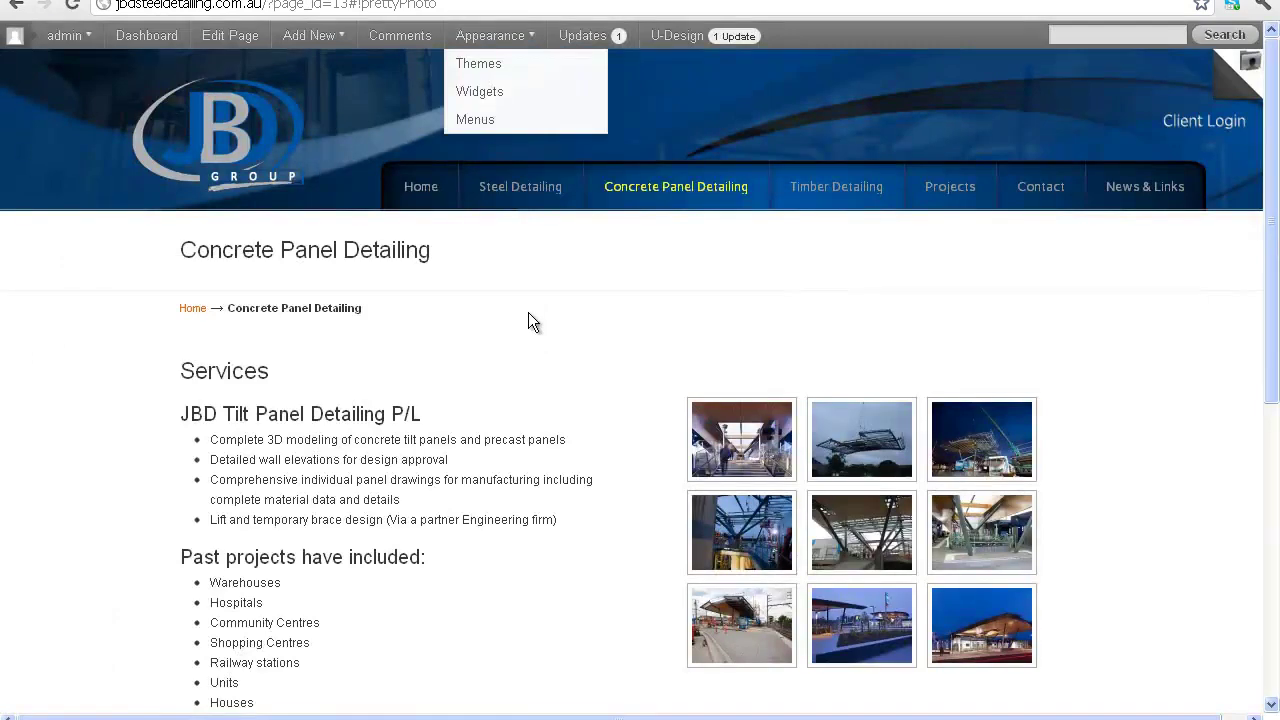
scroll(143, 57, "down", 4)
scroll(130, 92, "up", 1)
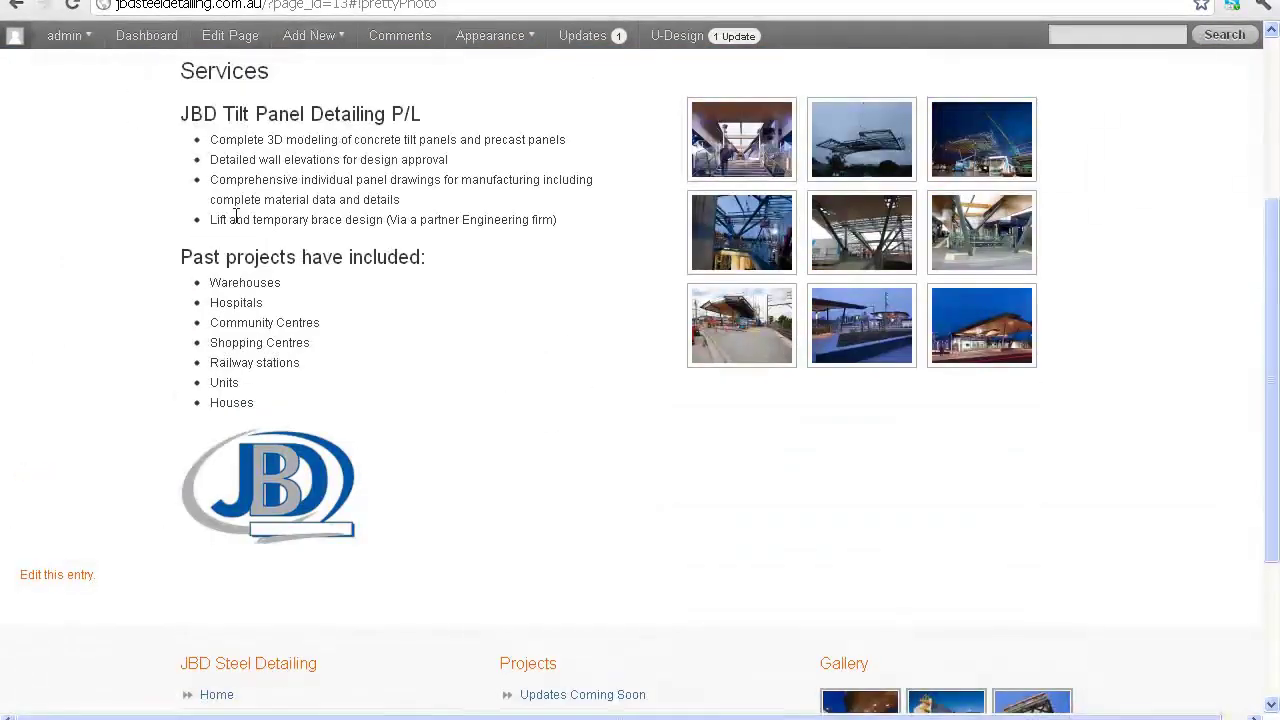
scroll(410, 58, "up", 2)
scroll(410, 58, "down", 2)
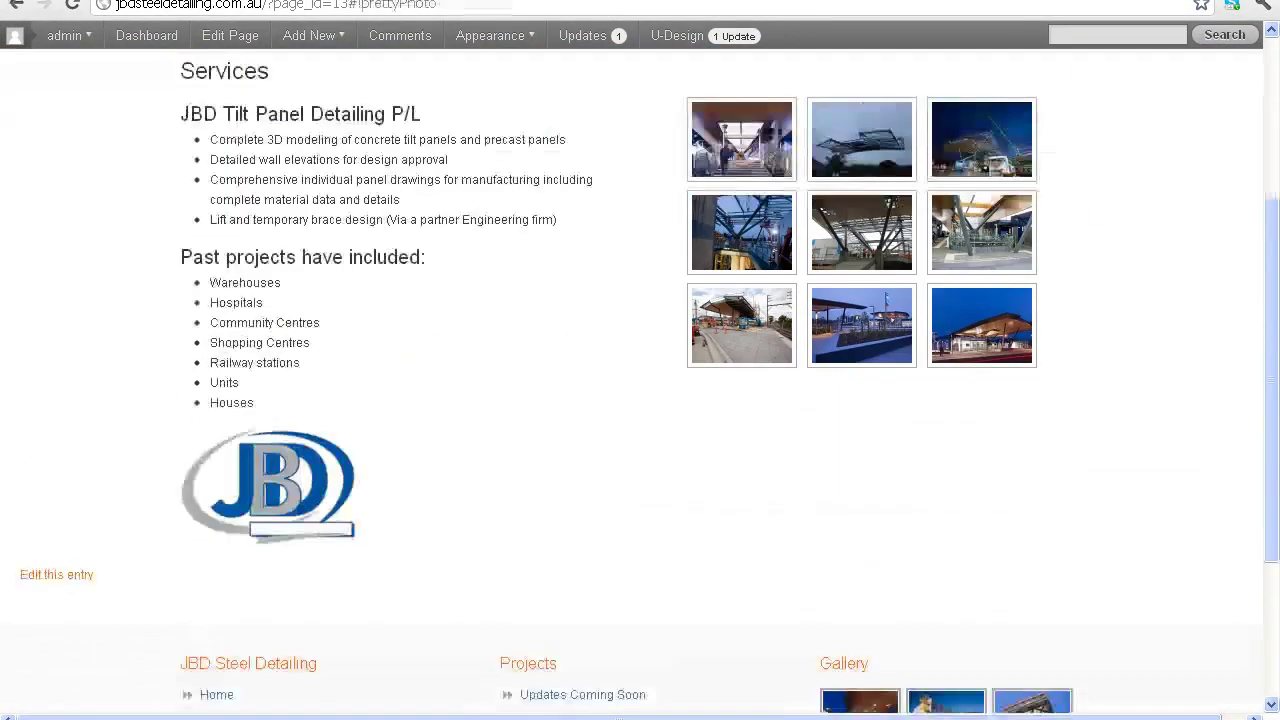
left_click(72, 5)
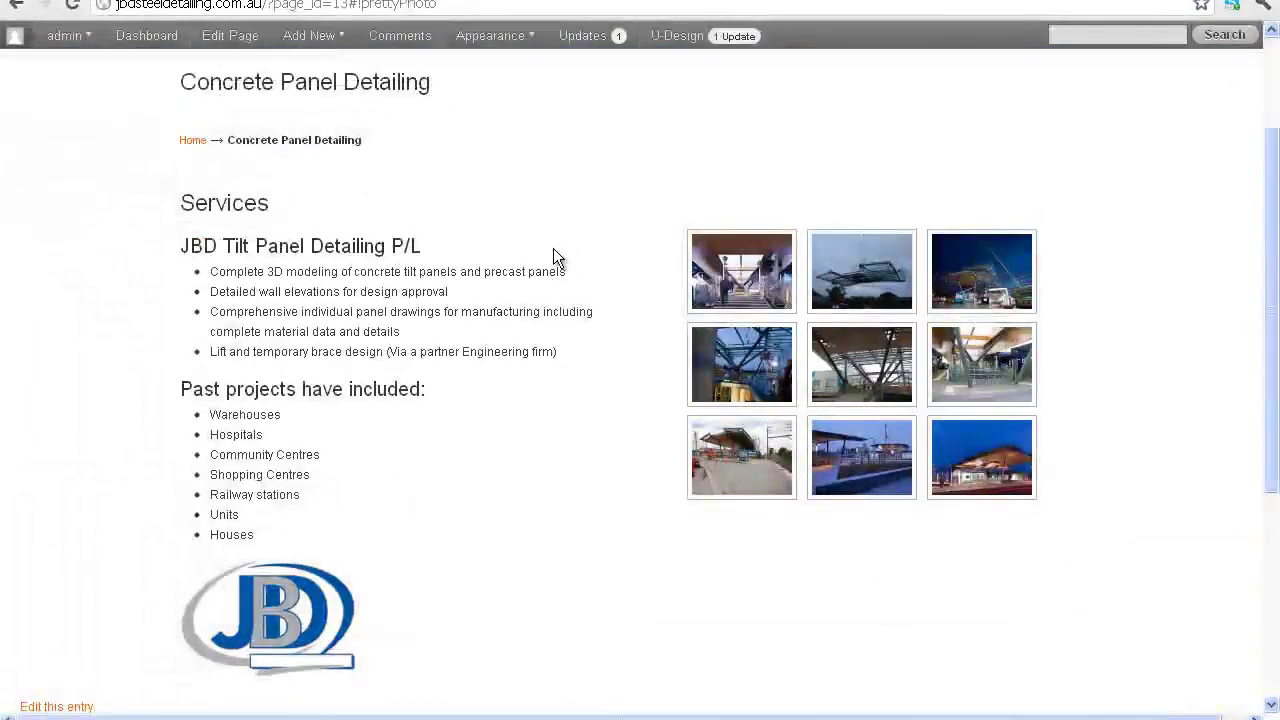
scroll(557, 257, "down", 1)
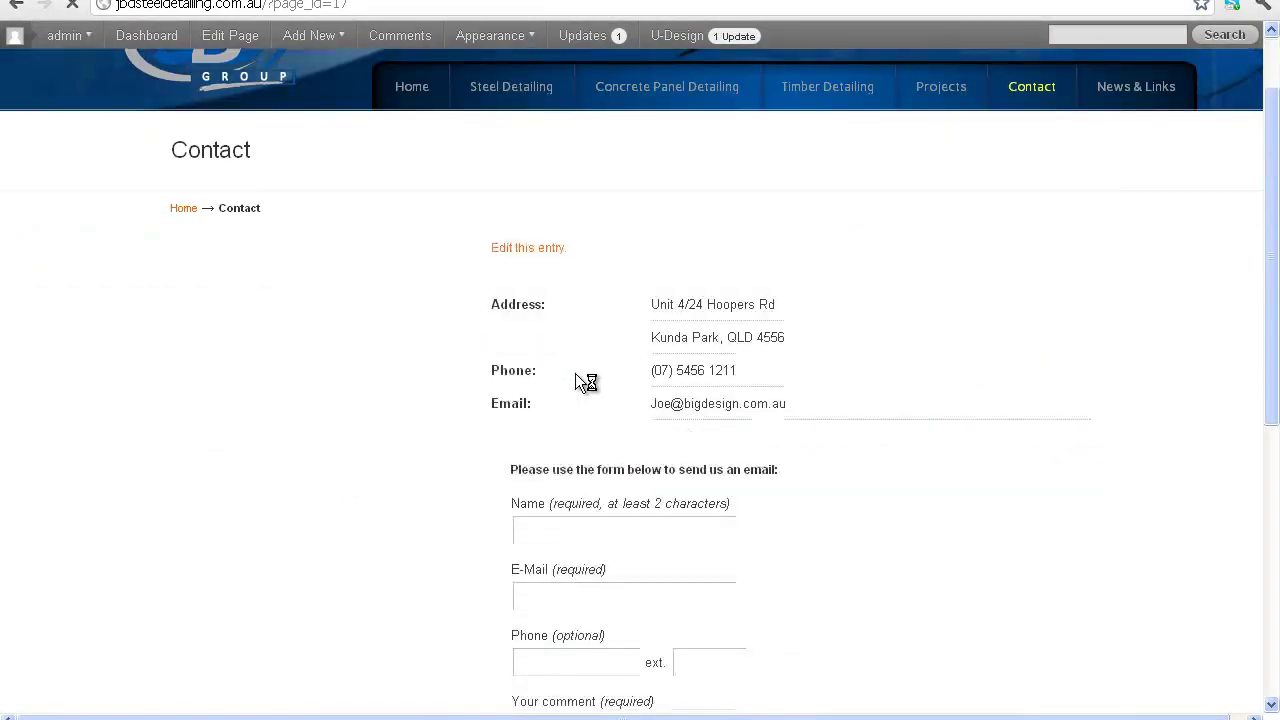
scroll(575, 385, "down", 3)
scroll(552, 392, "up", 3)
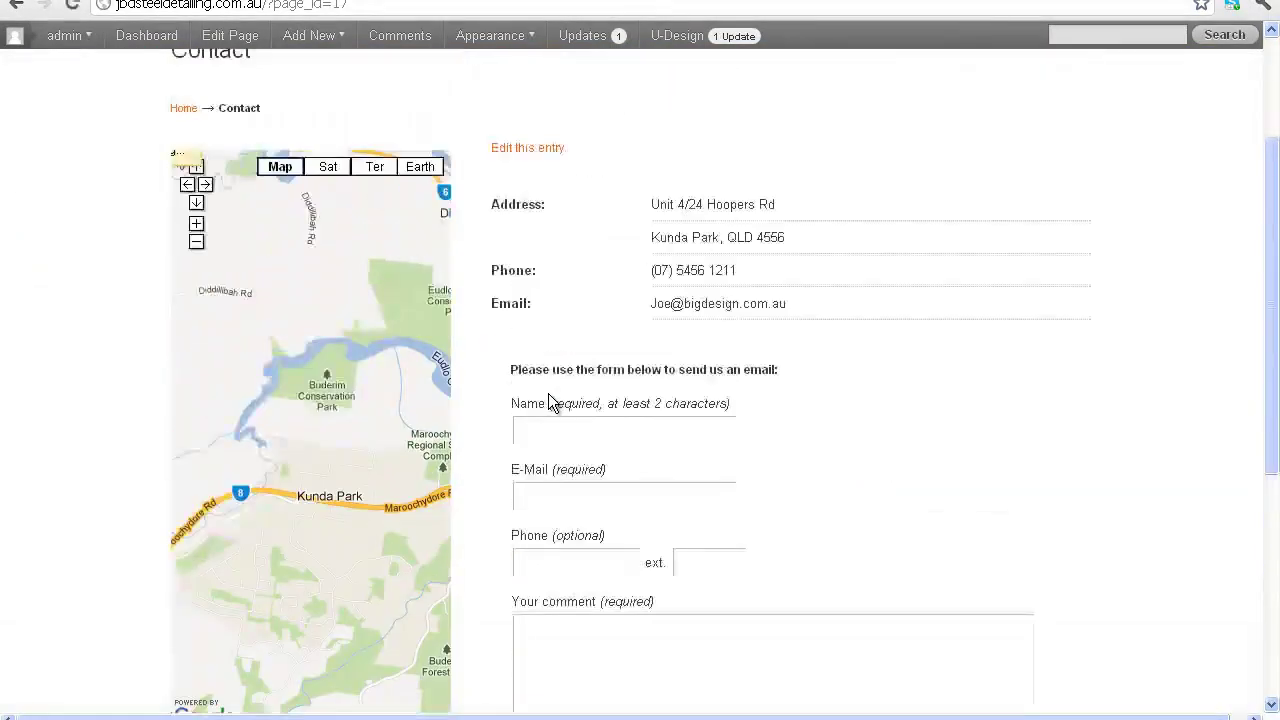
Delete the <a href…><img …PNG-Logo3.png…></a> code from the HTML and Update the page.
key("ctrl+Tab")
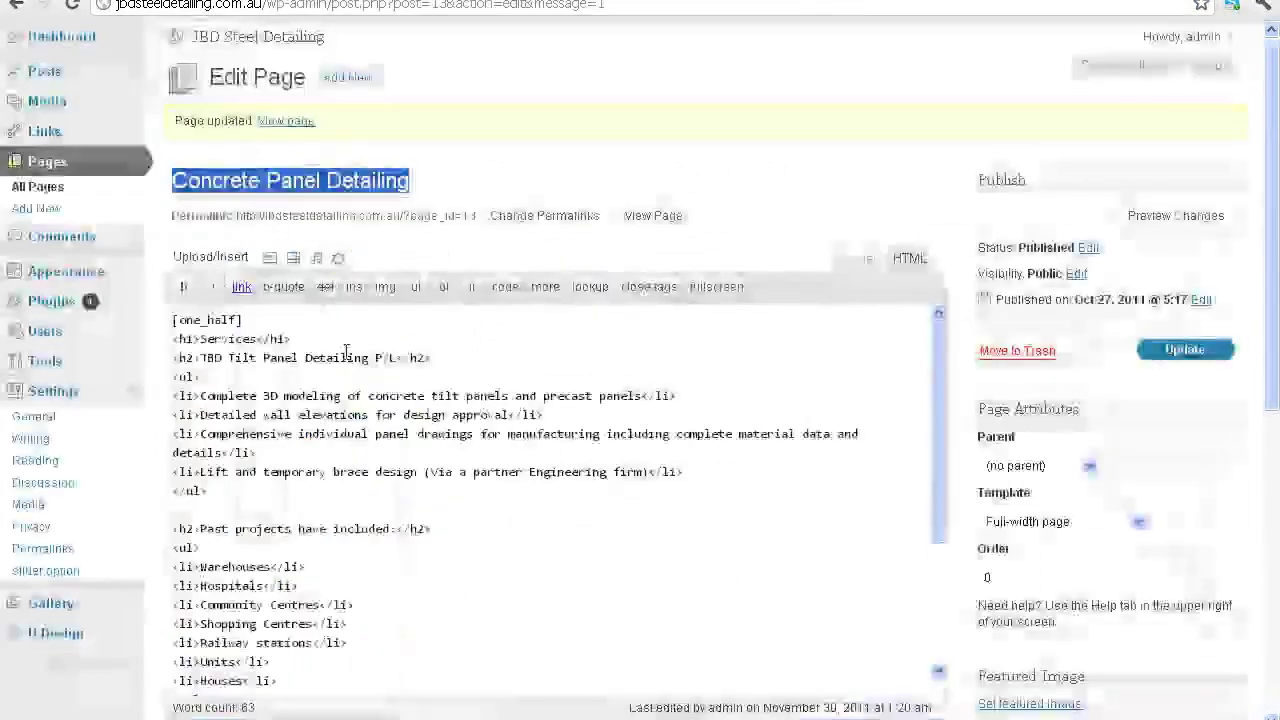
scroll(380, 364, "down", 5)
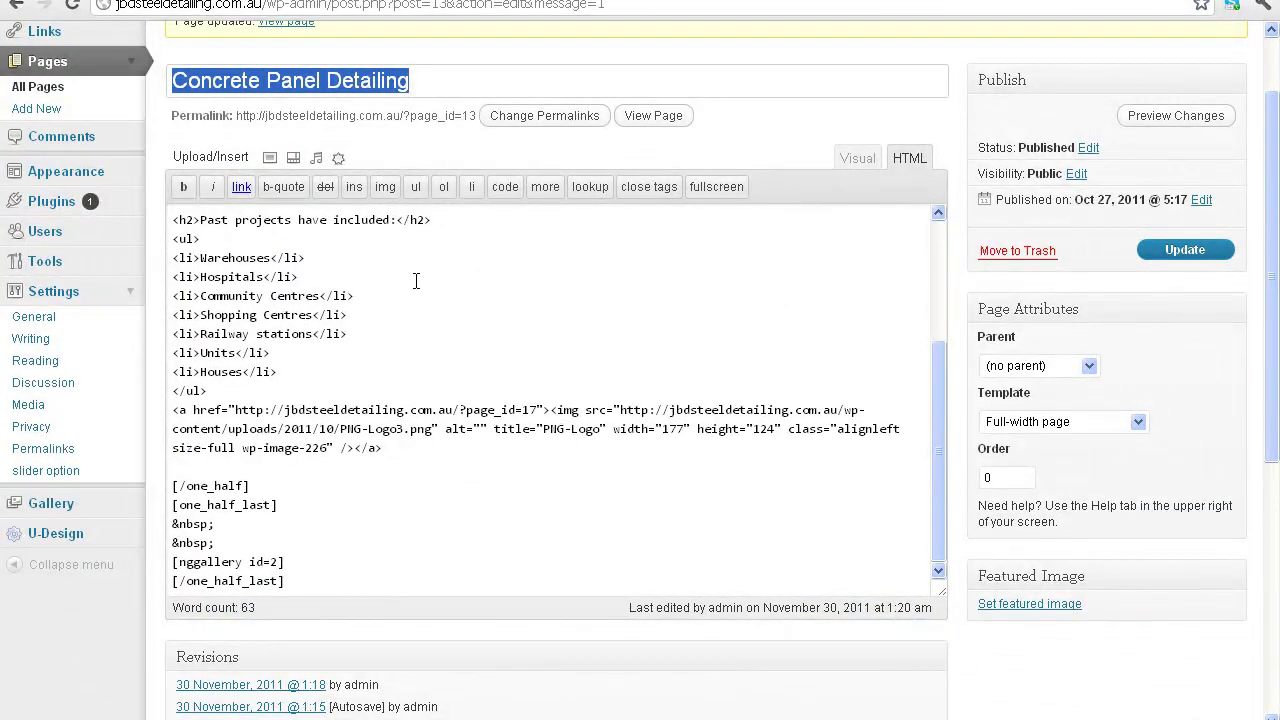
left_click_drag(405, 447, 172, 410)
key("Delete")
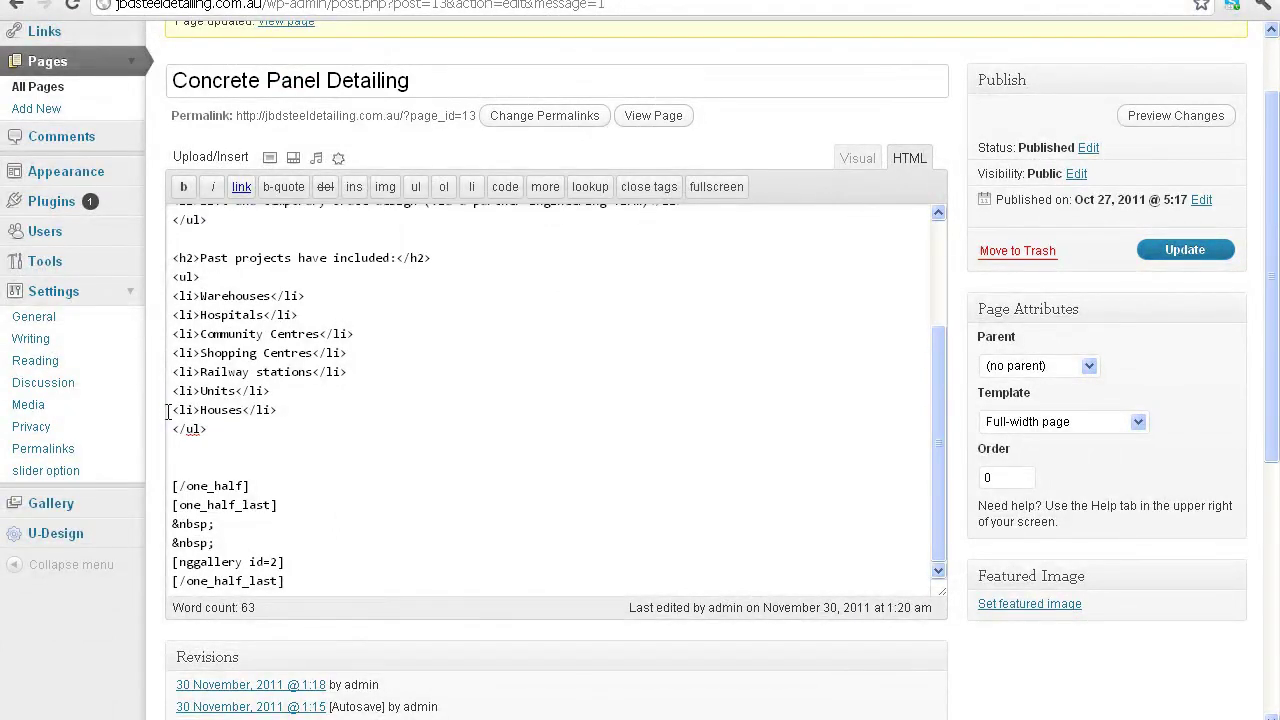
left_click(1182, 250)
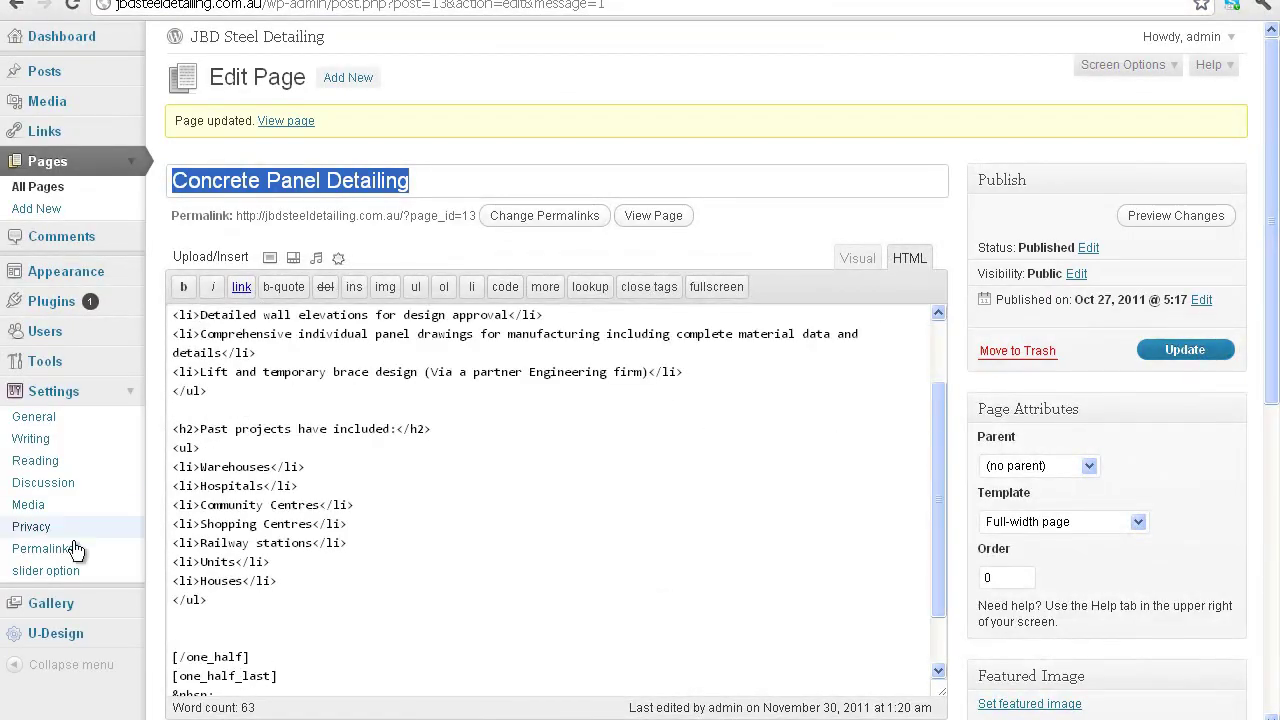
left_click(133, 393)
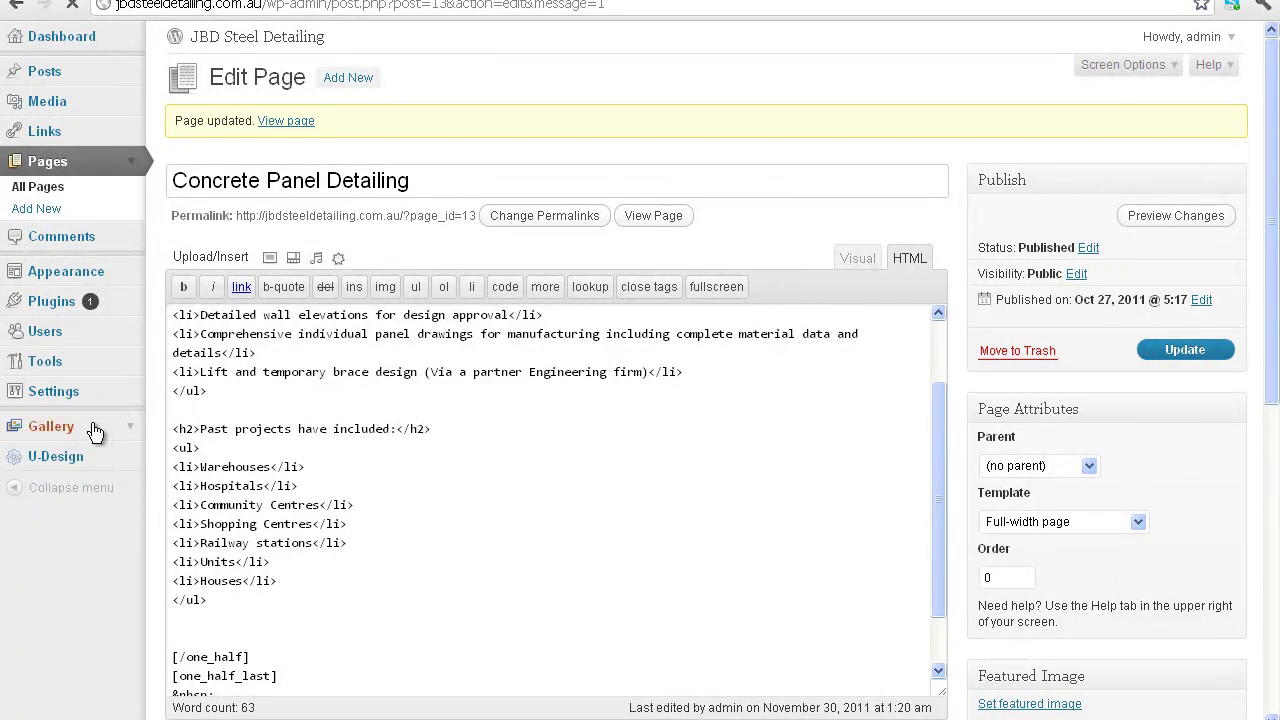
Check the target gallery dropdown and the five galleries in Manage Gallery, then return to Add Gallery / Images.
left_click(88, 426)
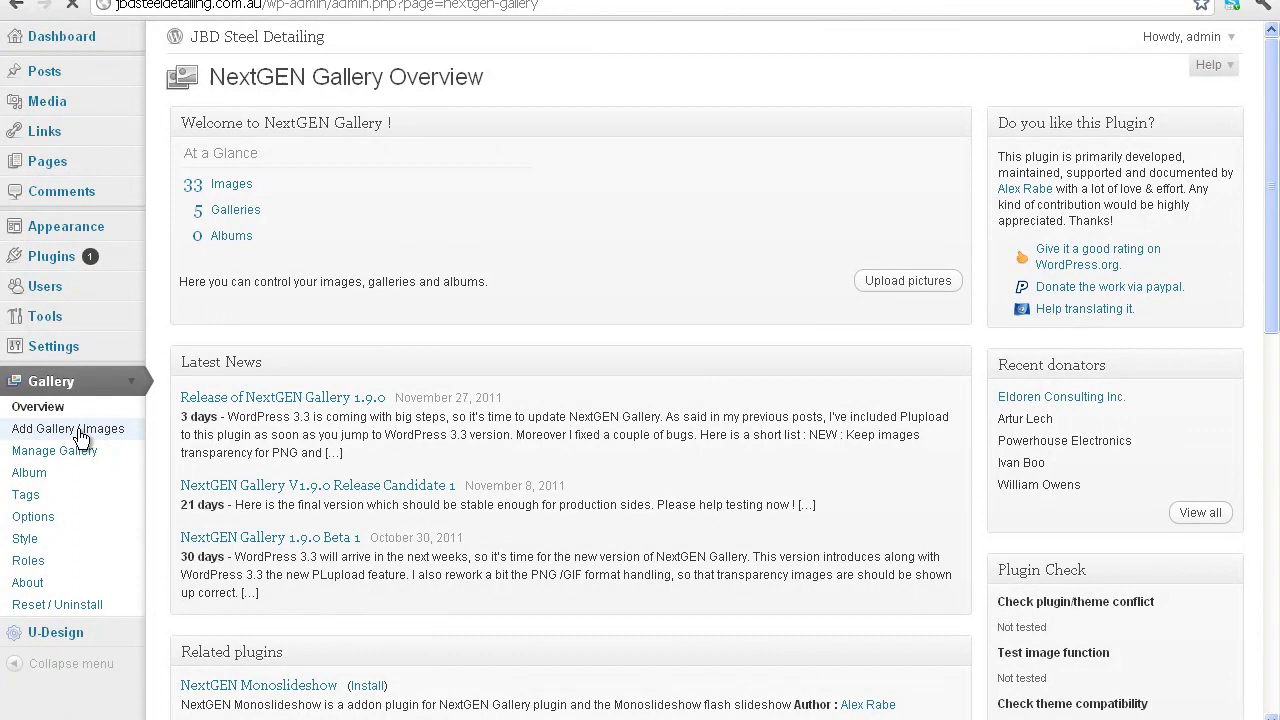
left_click(80, 430)
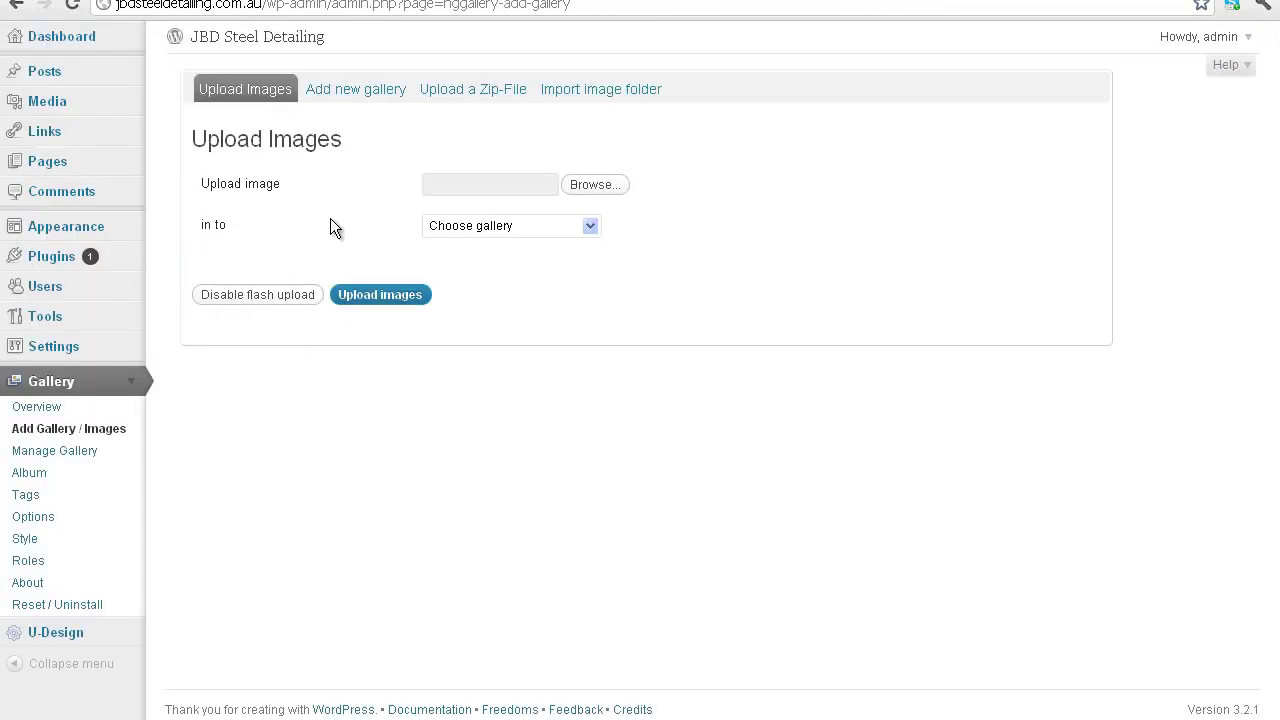
left_click(590, 227)
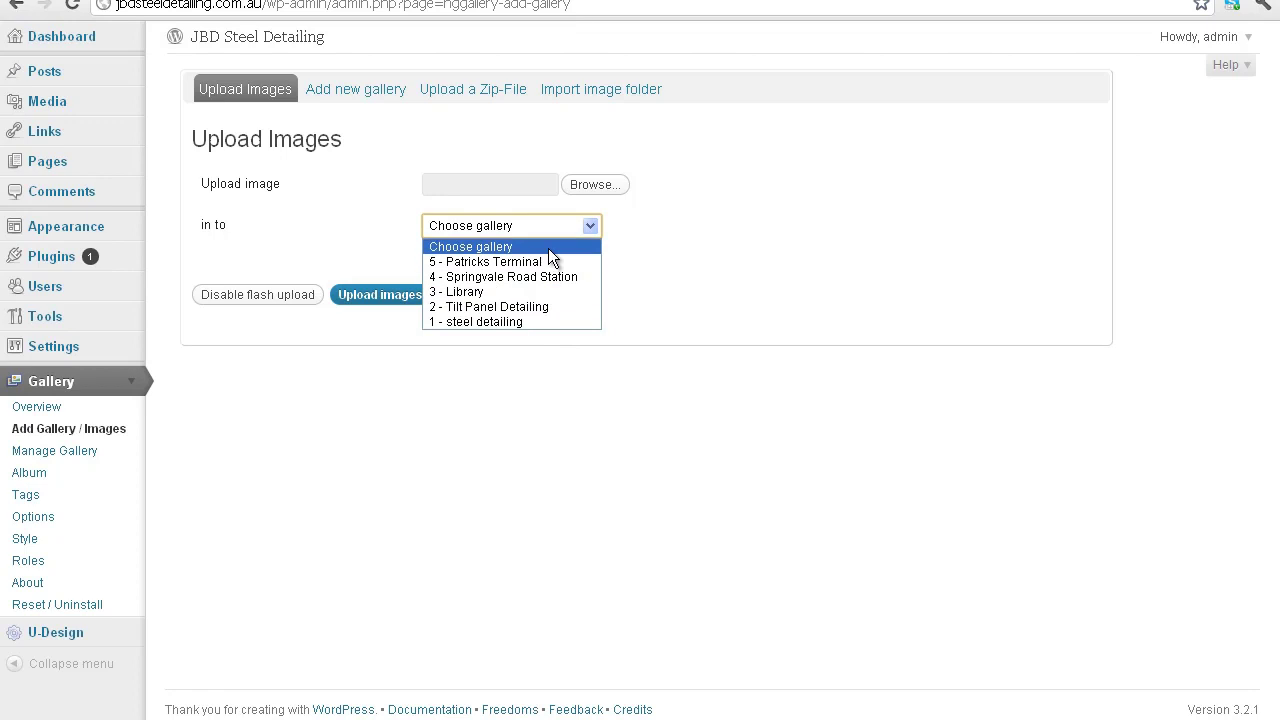
left_click(727, 284)
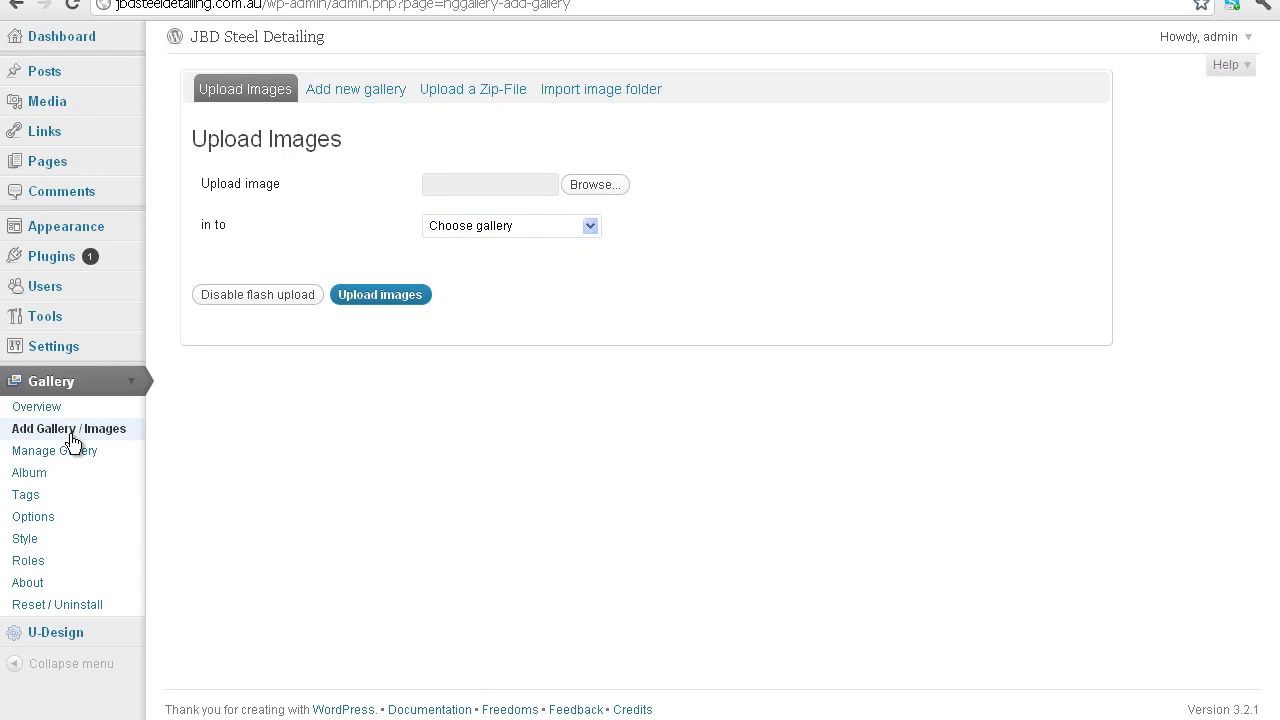
left_click(35, 456)
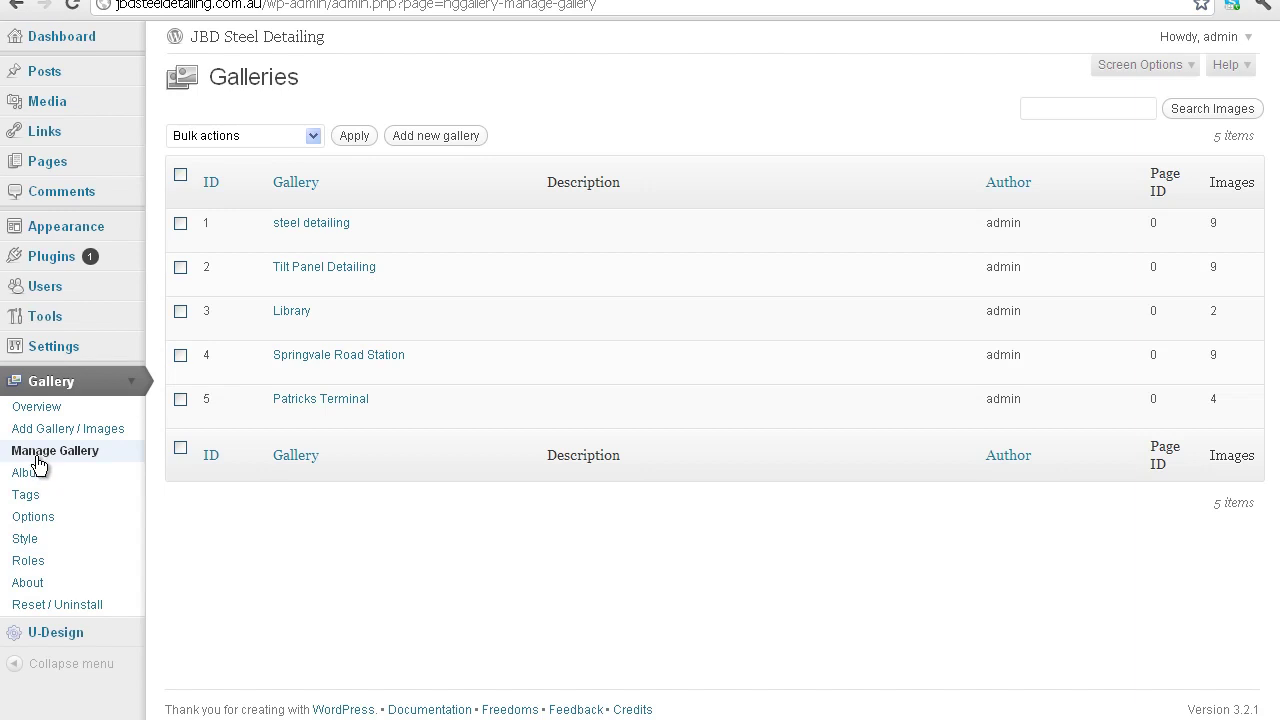
left_click(44, 431)
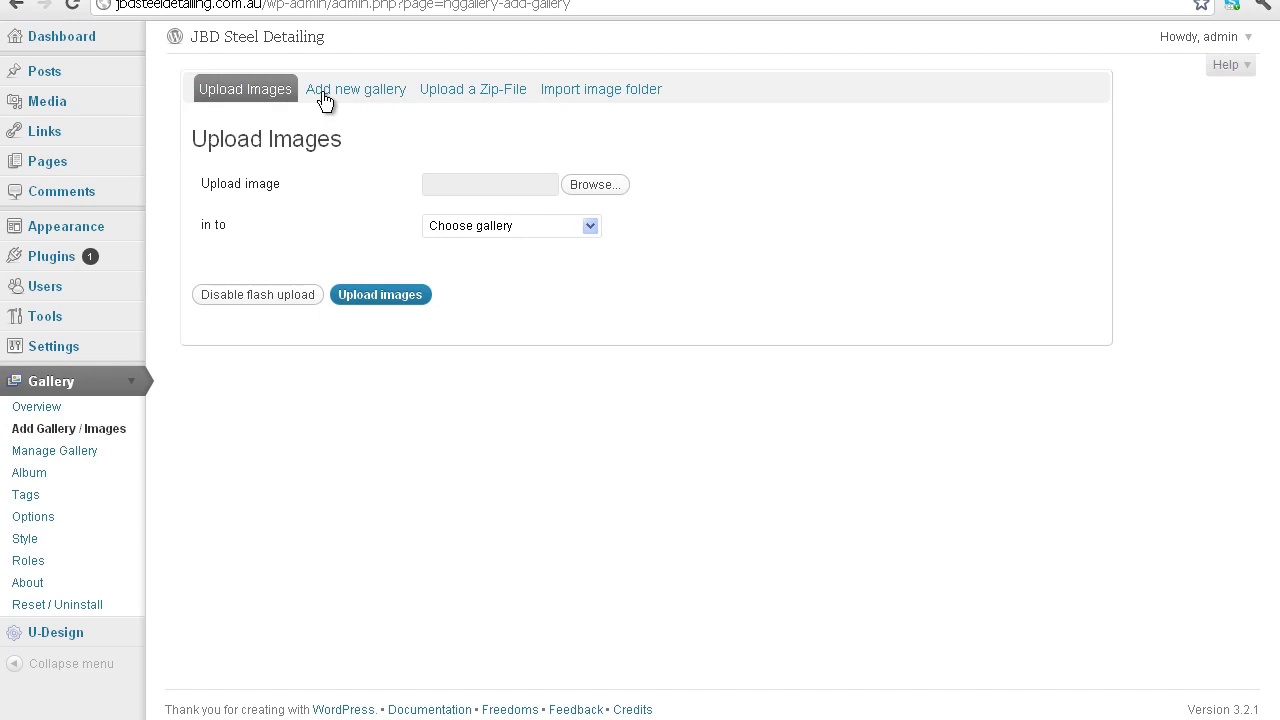
Create a new NextGEN gallery named Timber Detailing.
left_click(358, 92)
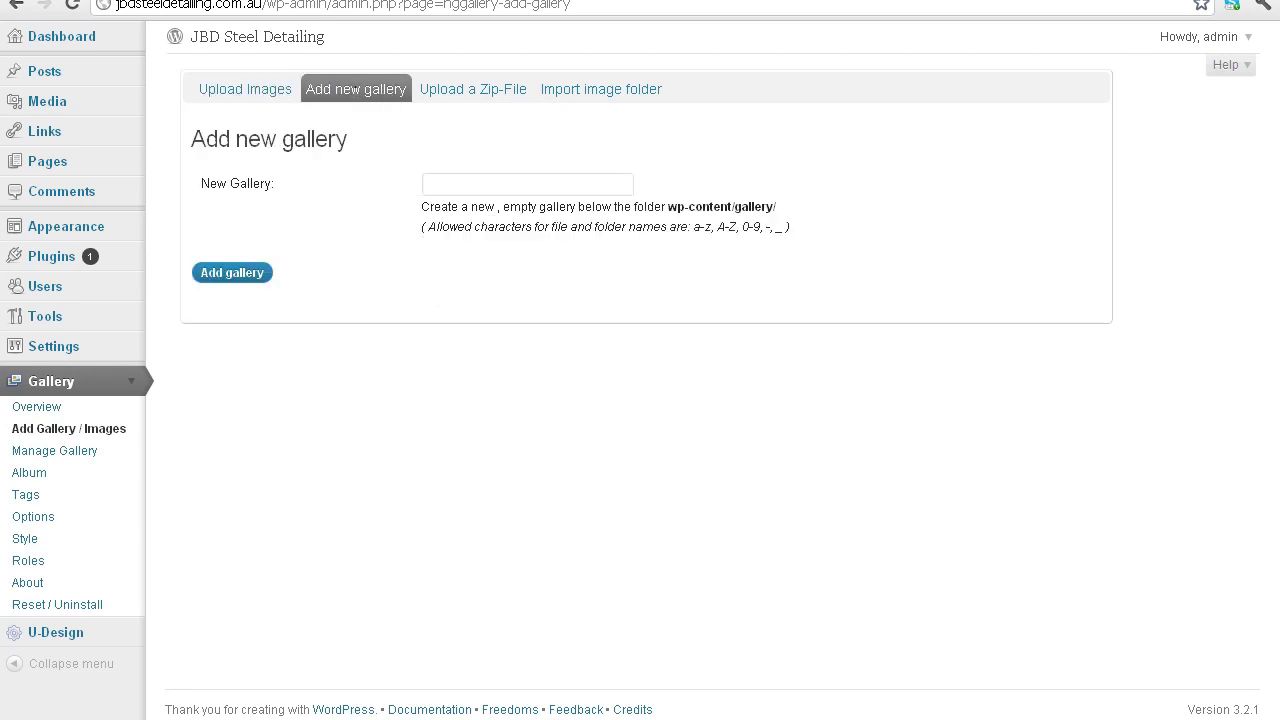
left_click(461, 182)
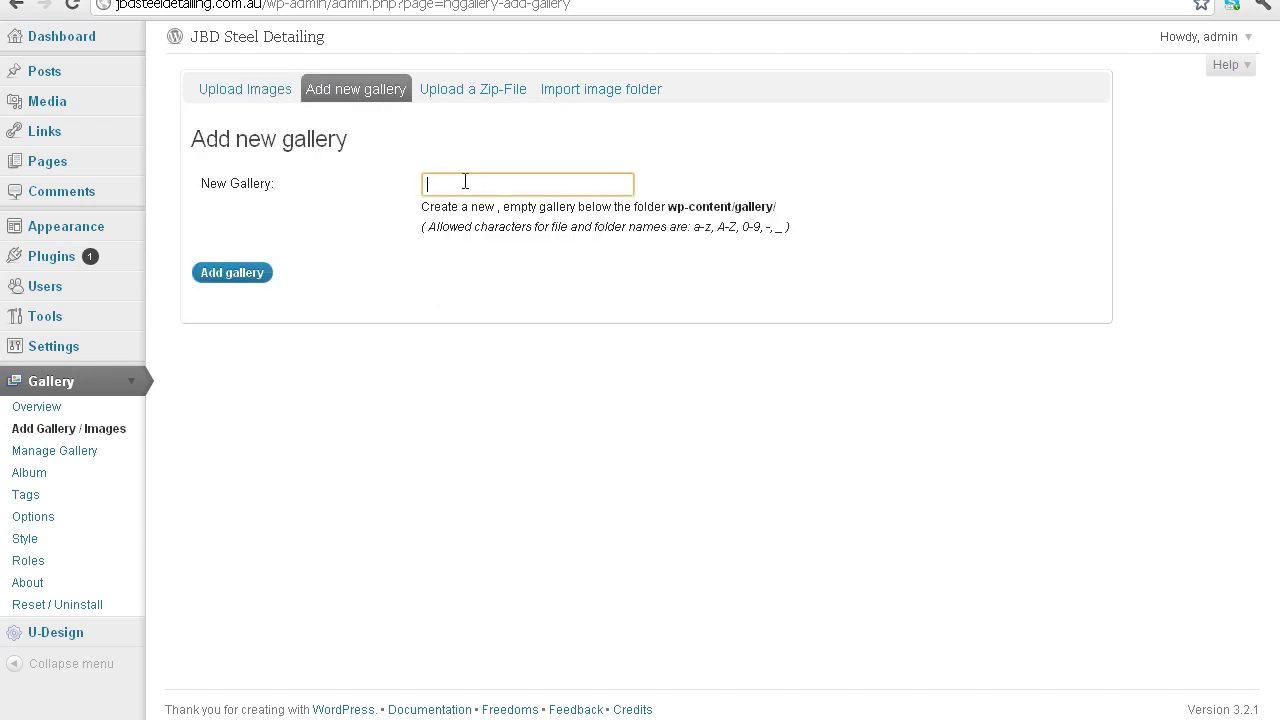
type("Timber Detailing")
left_click(245, 272)
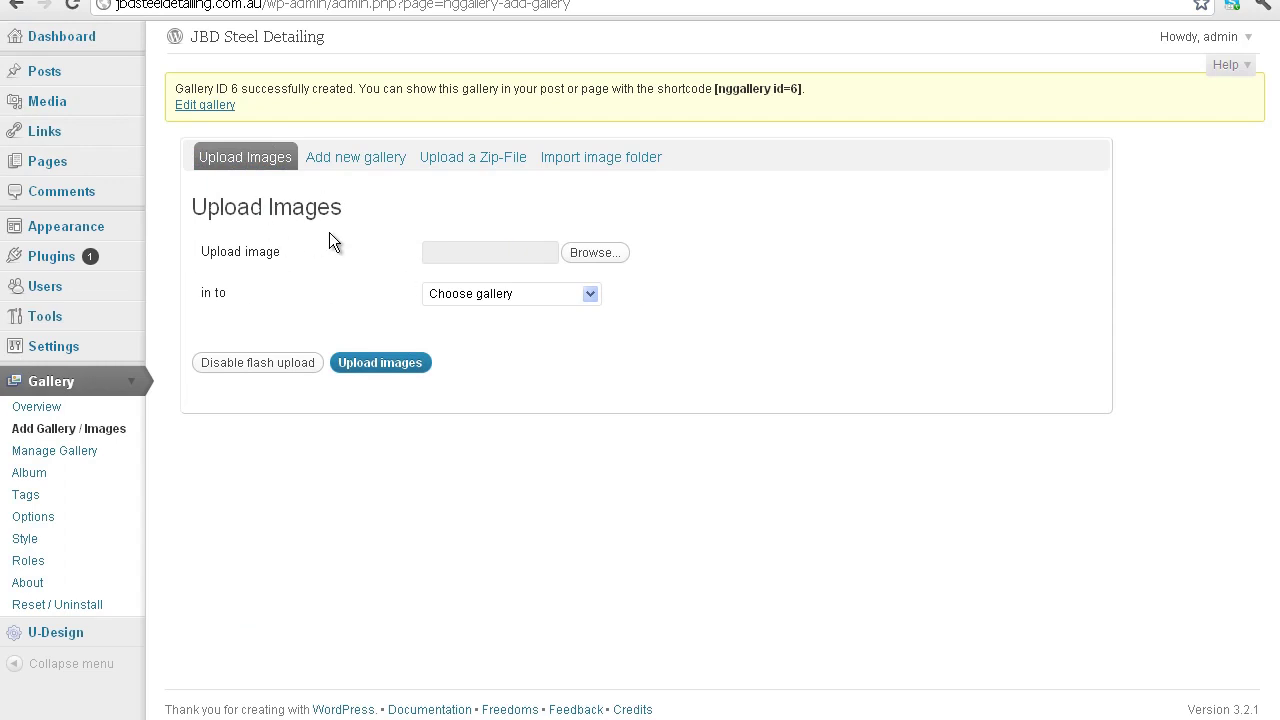
Choose 6 - Timber Detailing as the upload target gallery and browse for image files.
left_click(590, 295)
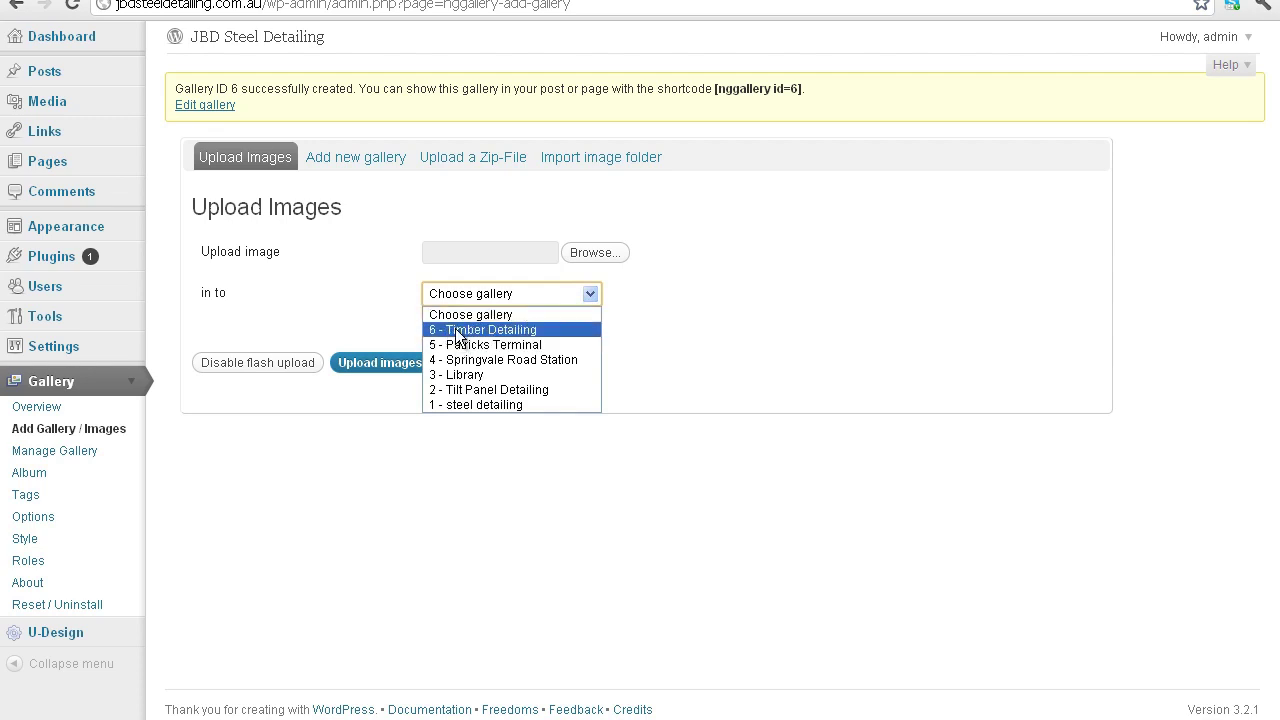
left_click(311, 272)
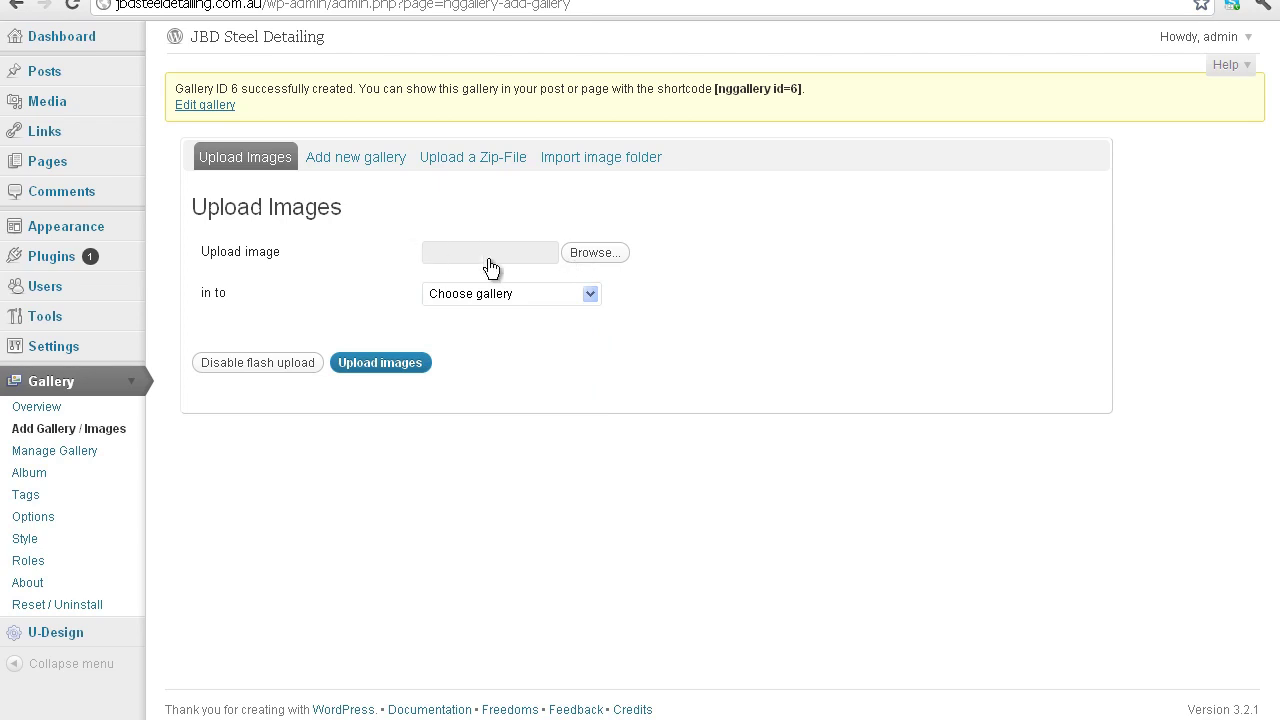
left_click(586, 297)
left_click(565, 329)
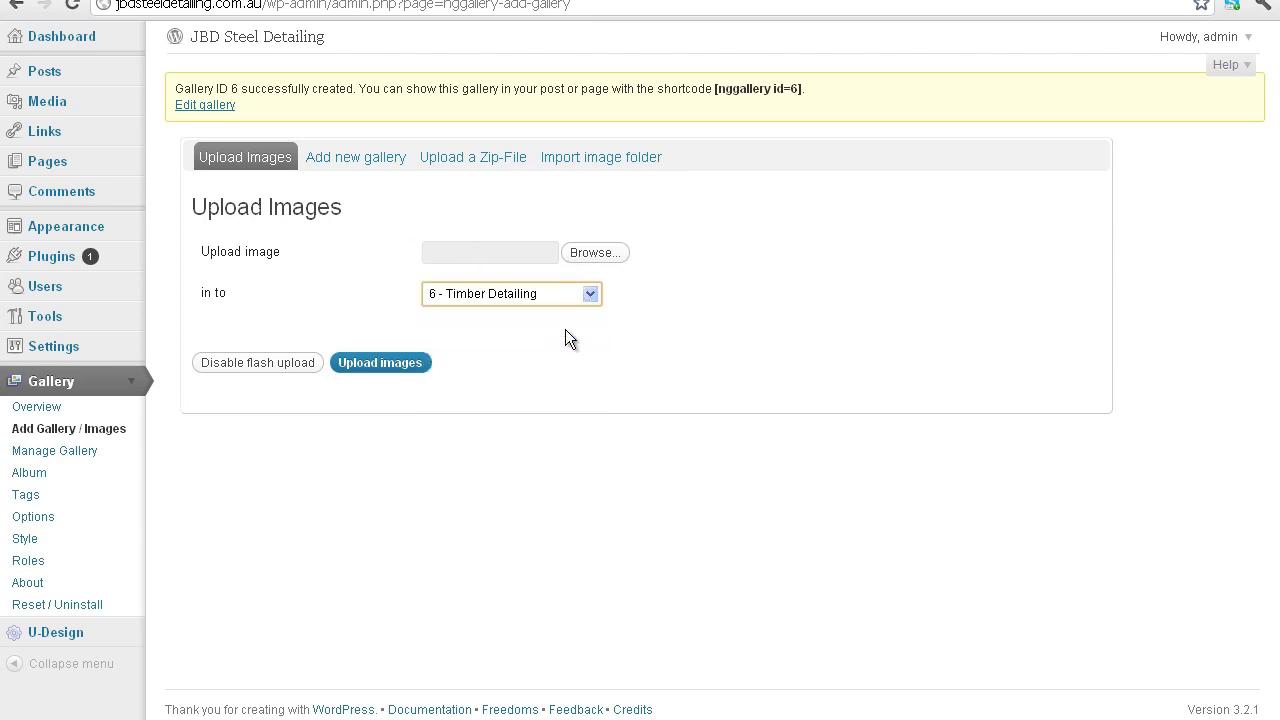
left_click(497, 293)
left_click(497, 330)
left_click(598, 256)
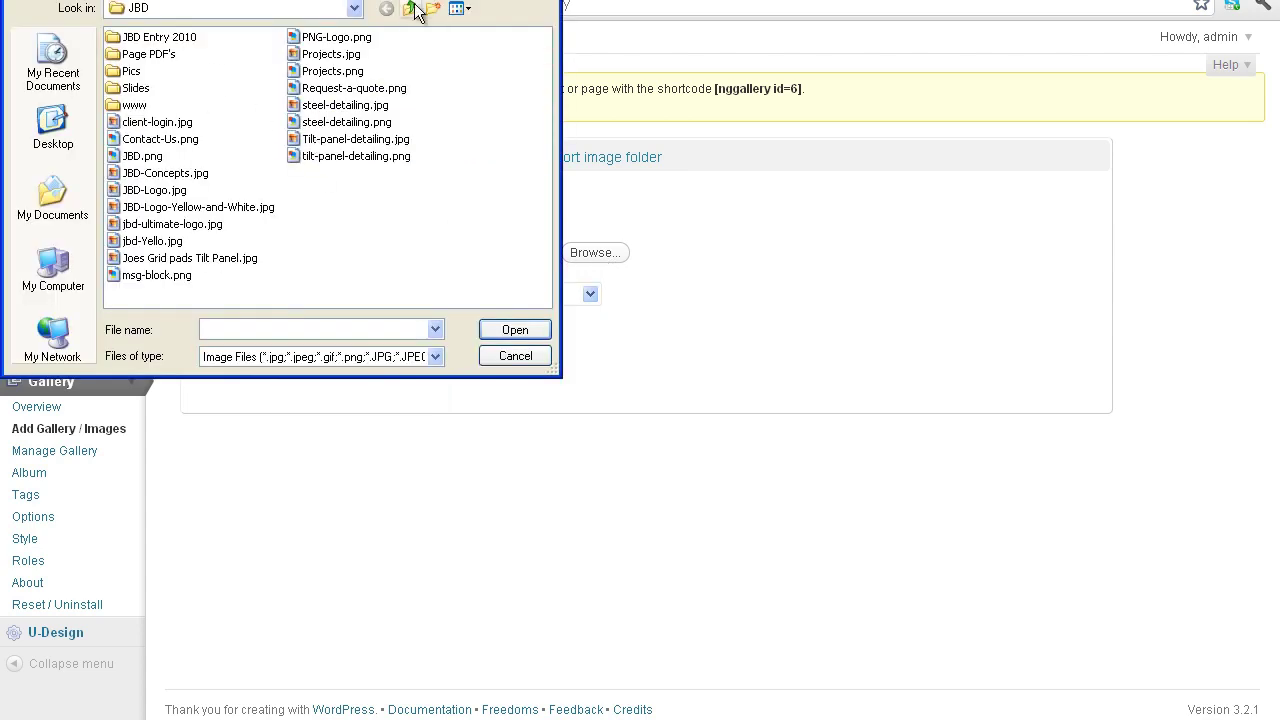
Select images 1.jpg–6.jpg from the JBD Entry 2010 folder in Thumbnails view.
double_click(132, 72)
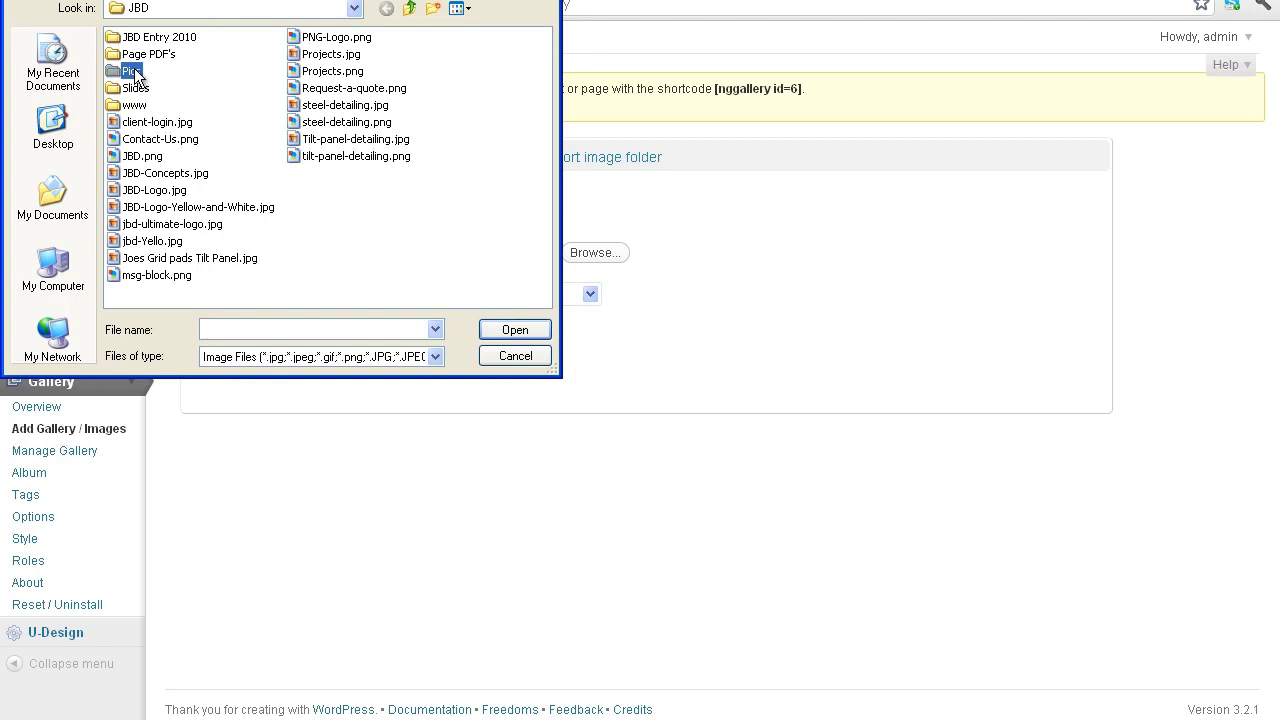
left_click(410, 9)
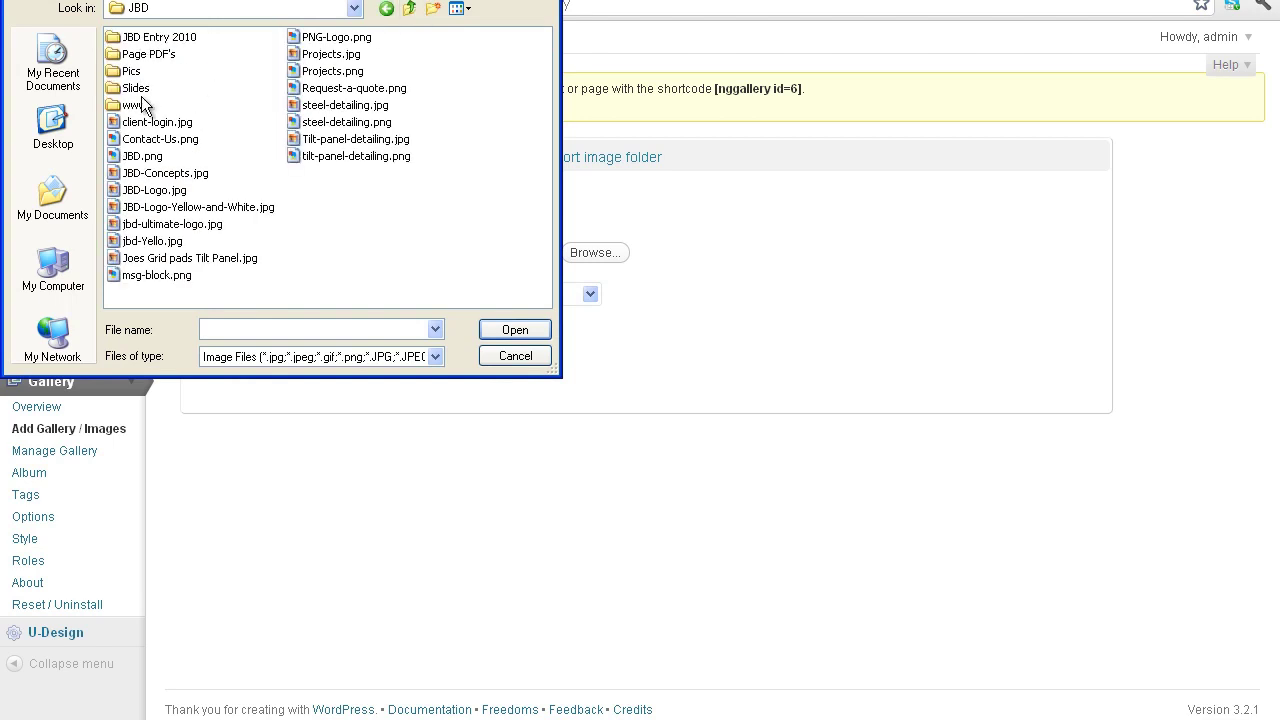
double_click(162, 40)
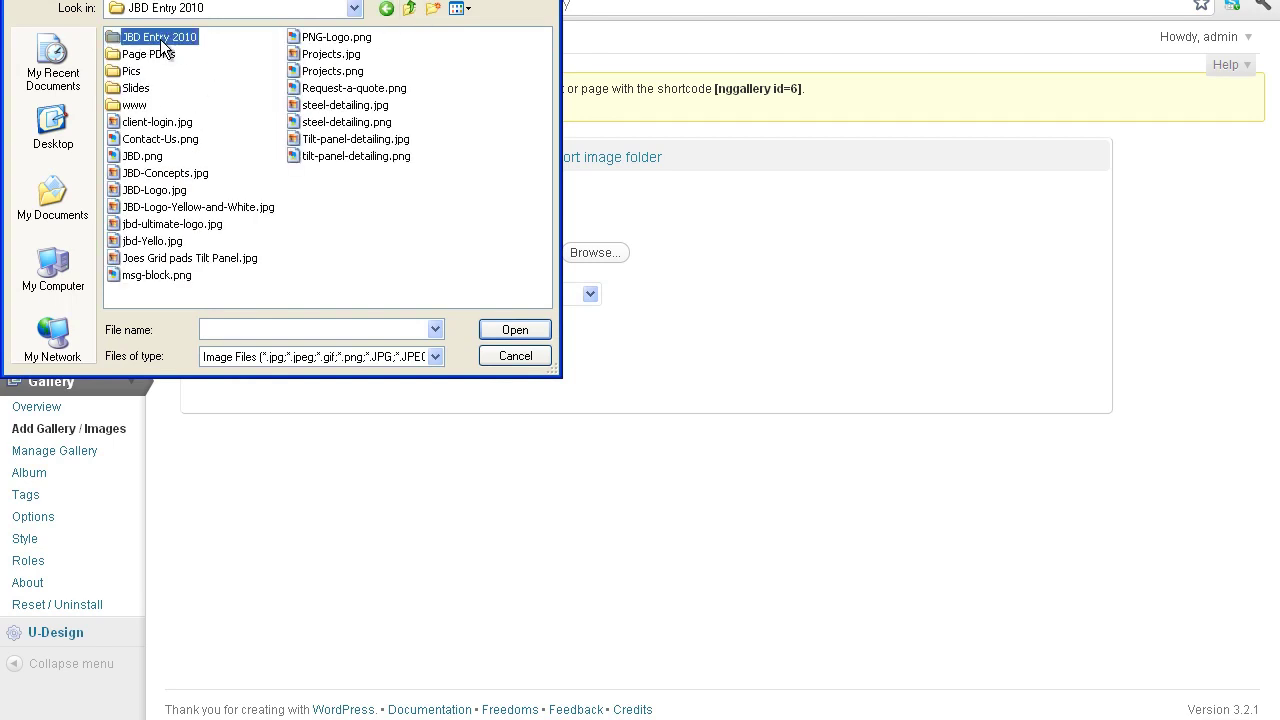
left_click(459, 9)
left_click(460, 32)
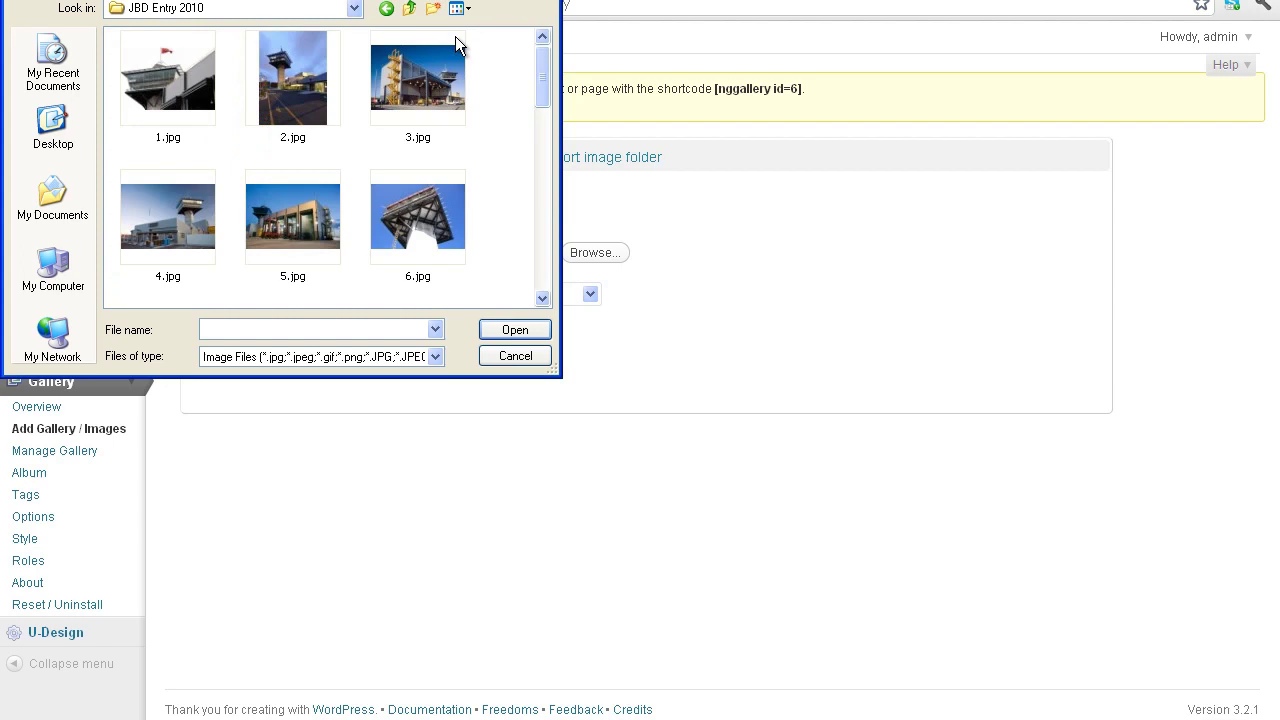
left_click(418, 198)
left_click(193, 97, "shift")
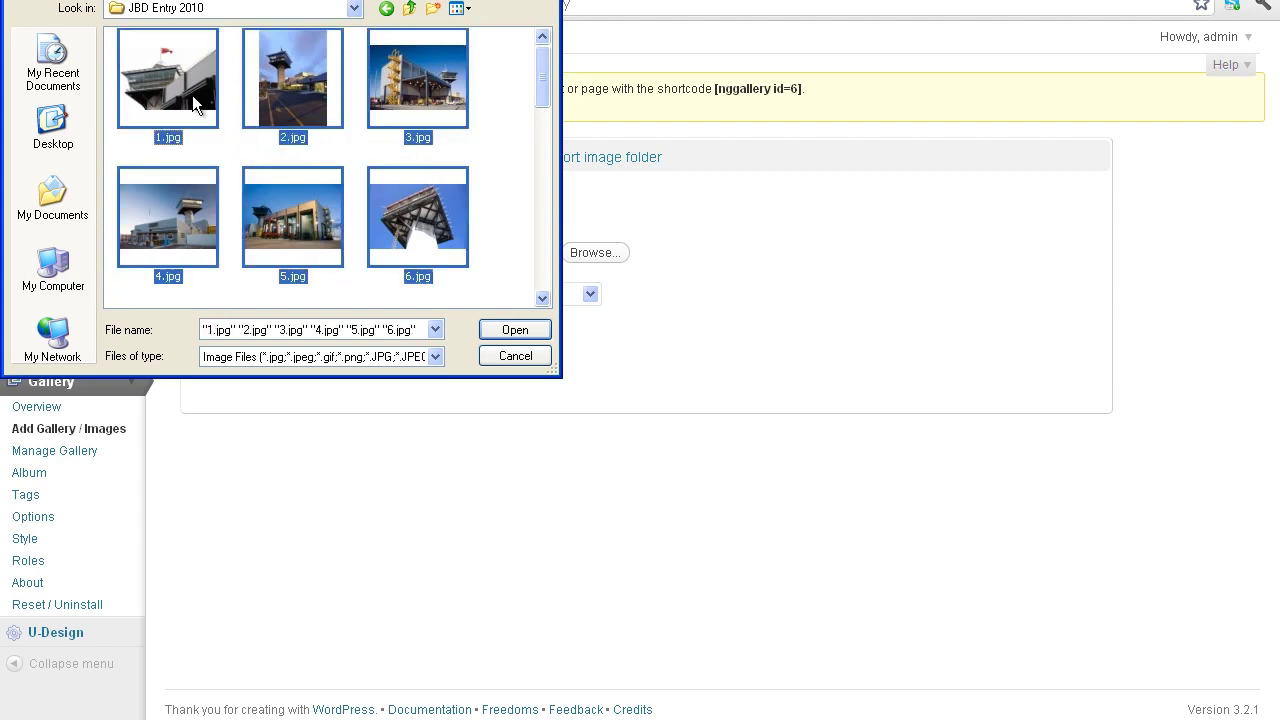
left_click(526, 327)
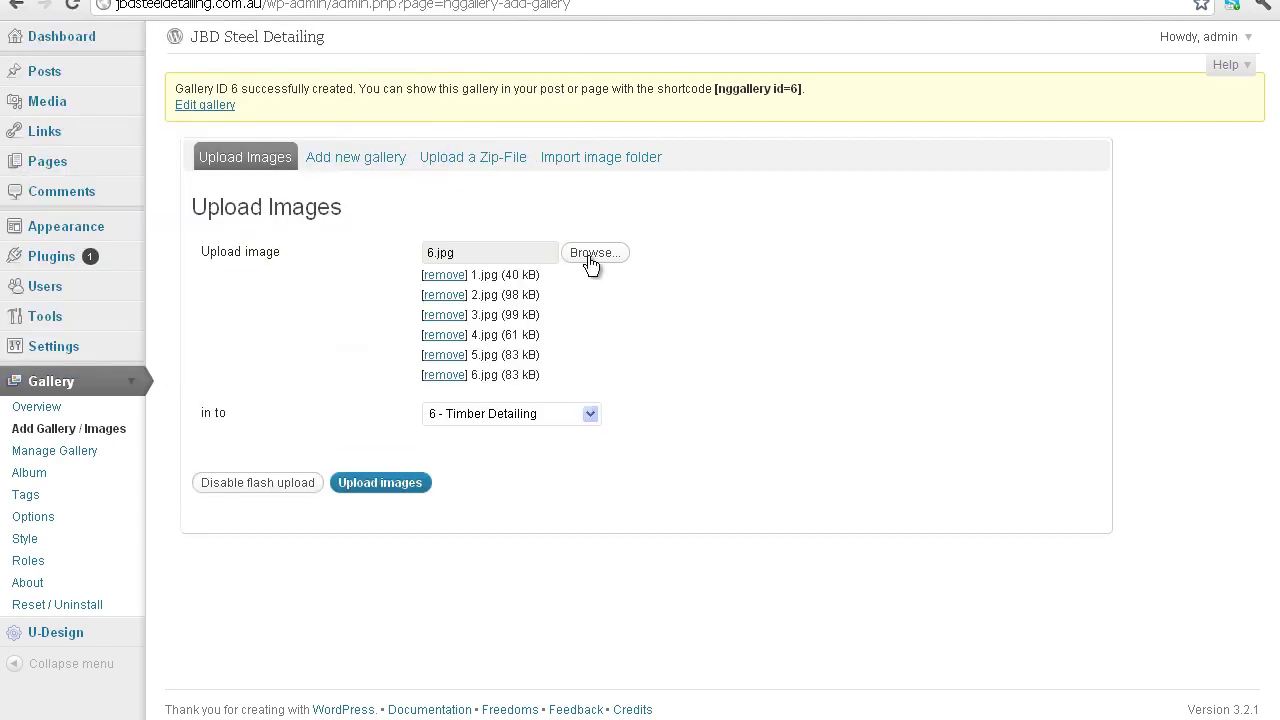
Upload the queued images into the 6 - Timber Detailing gallery.
left_click(387, 482)
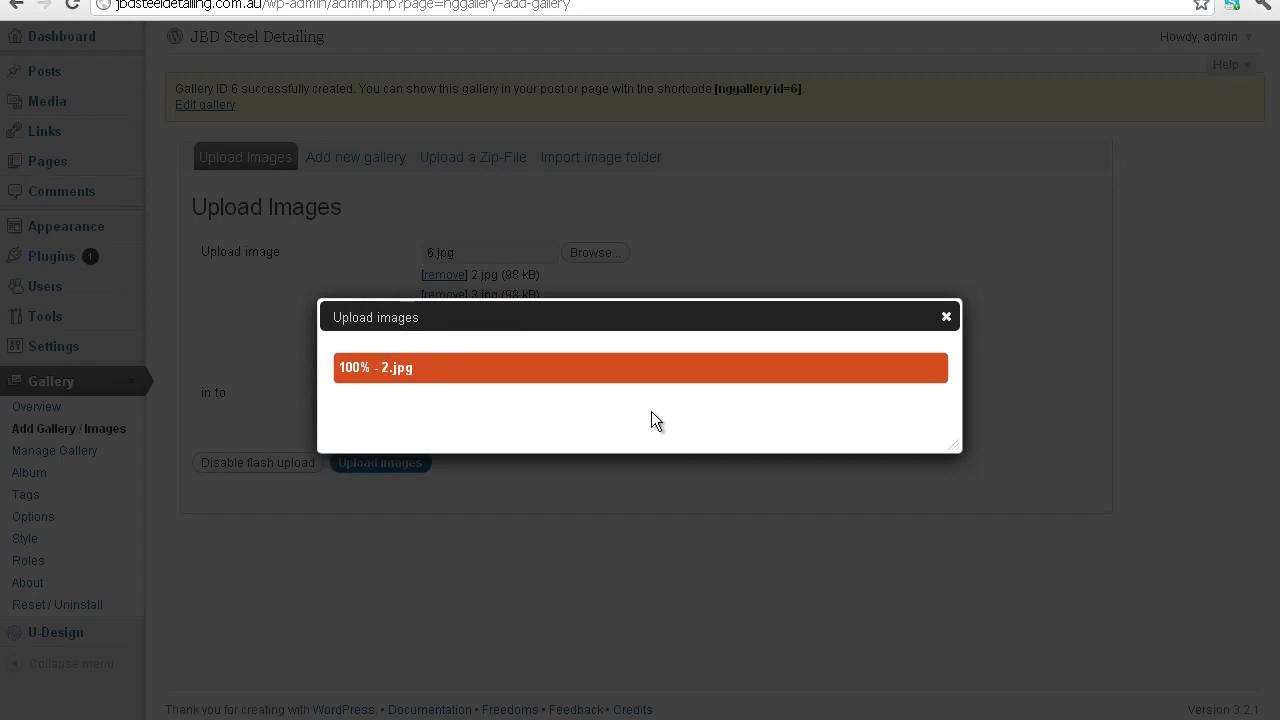
left_click(946, 319)
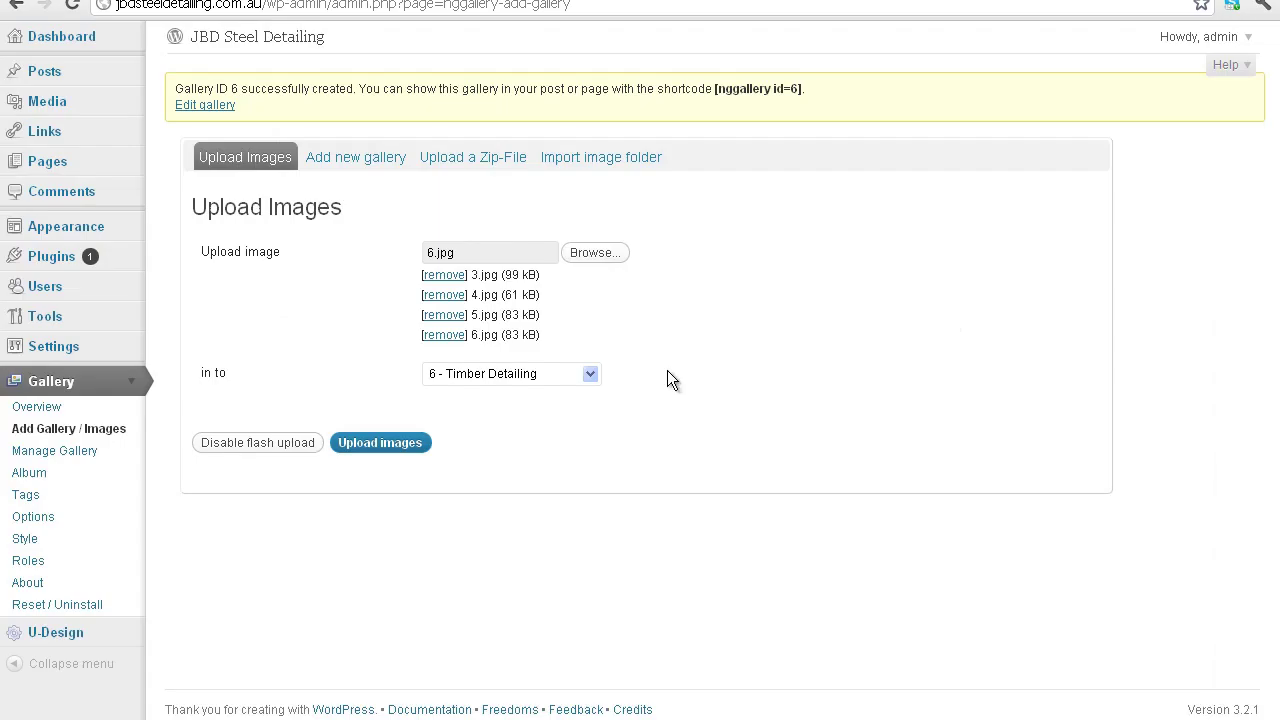
left_click(451, 334)
left_click(447, 314)
left_click(447, 294)
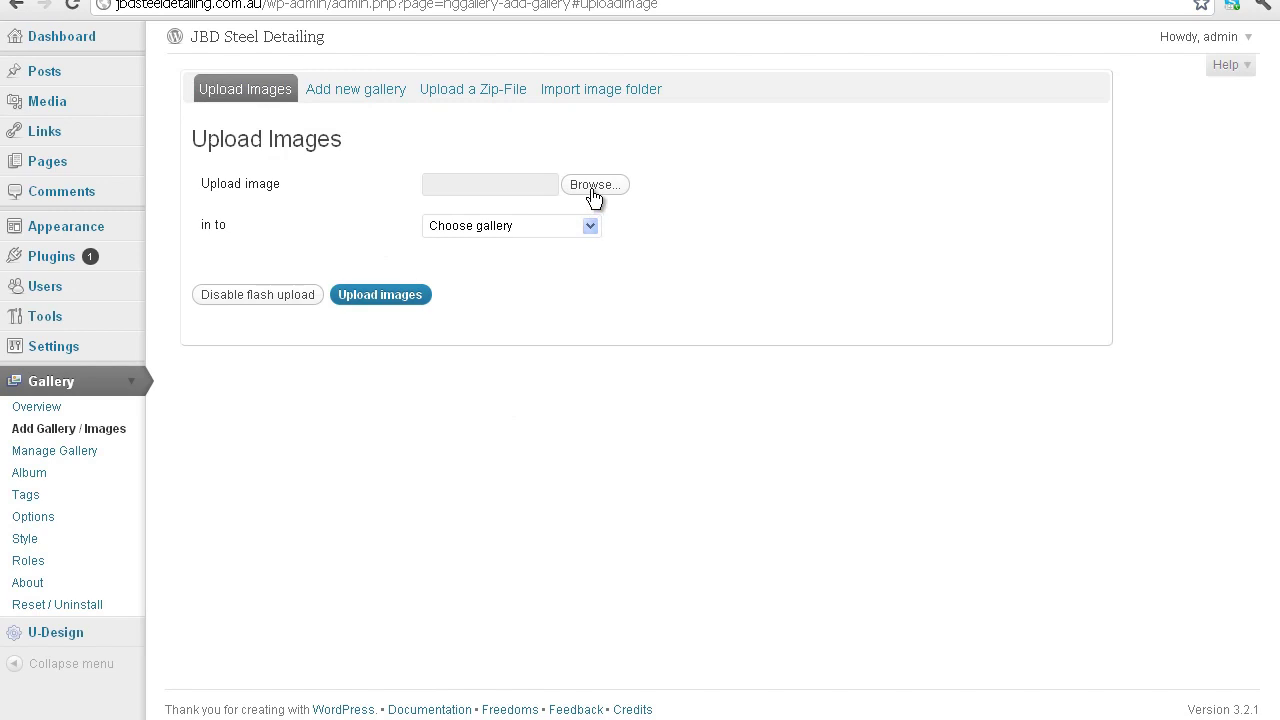
Choose 5 - Patricks Terminal as the destination gallery in the 'in to' dropdown.
left_click(590, 223)
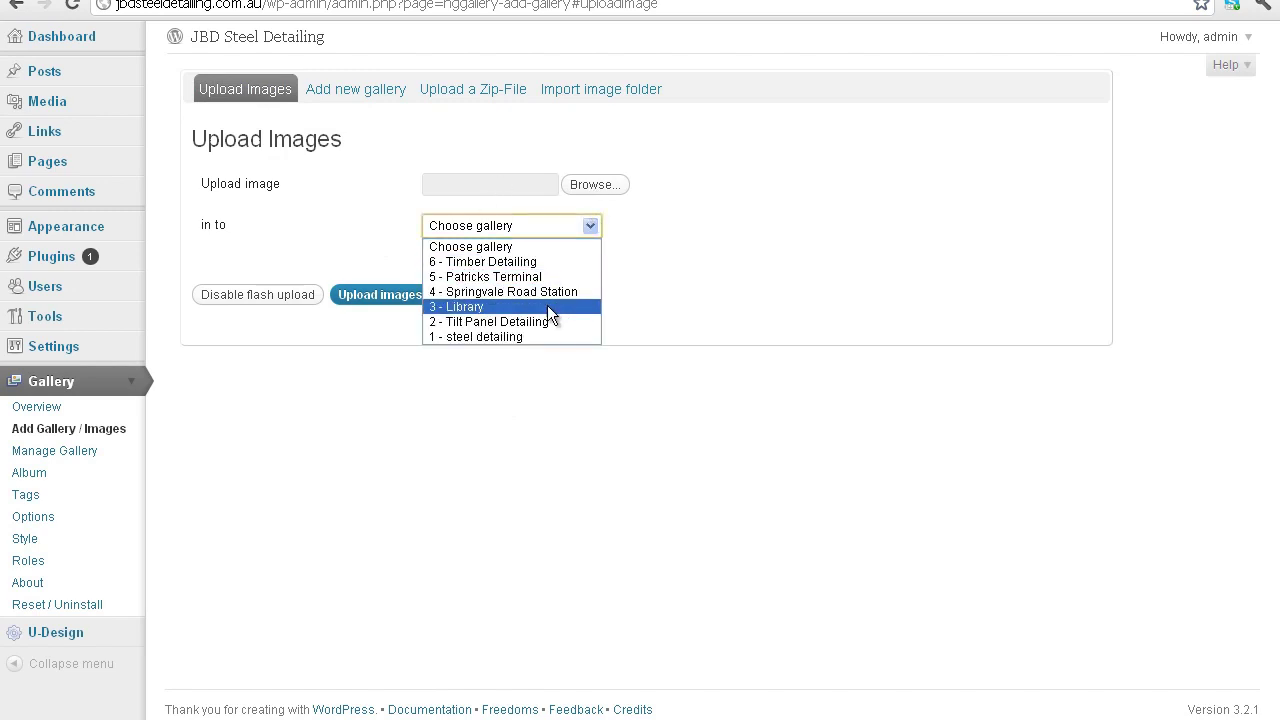
left_click(505, 276)
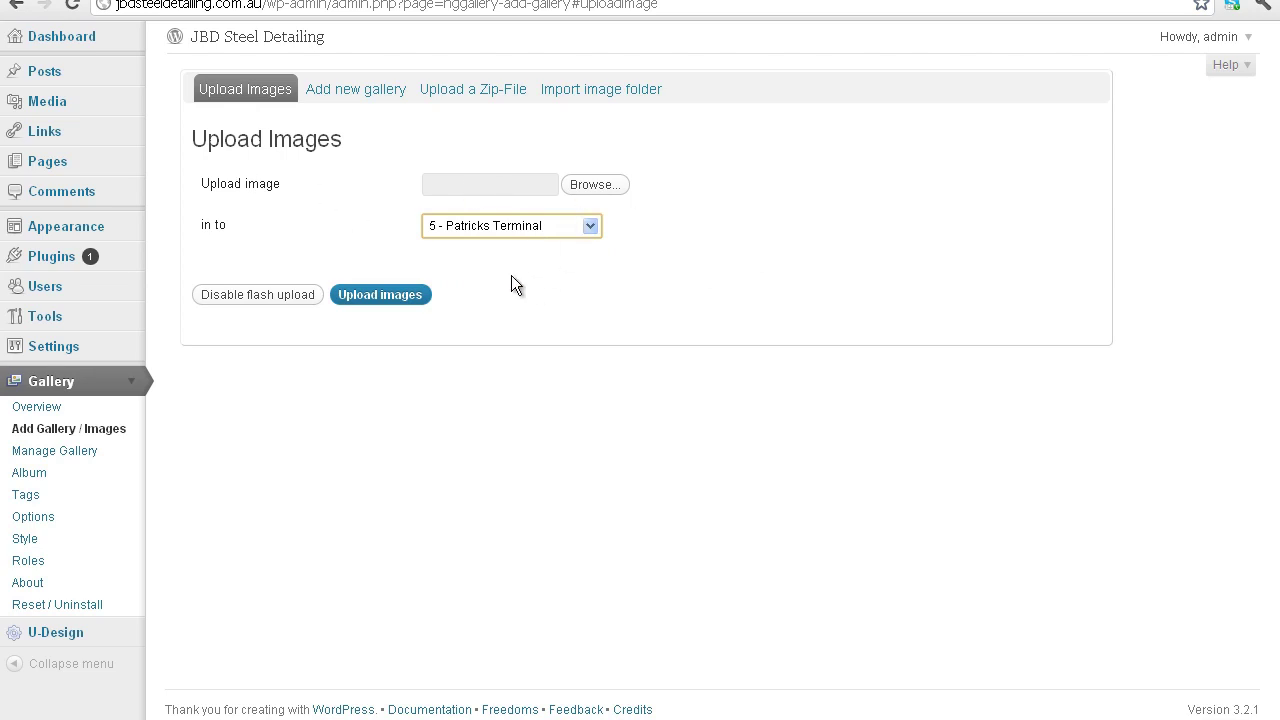
right_click(80, 163)
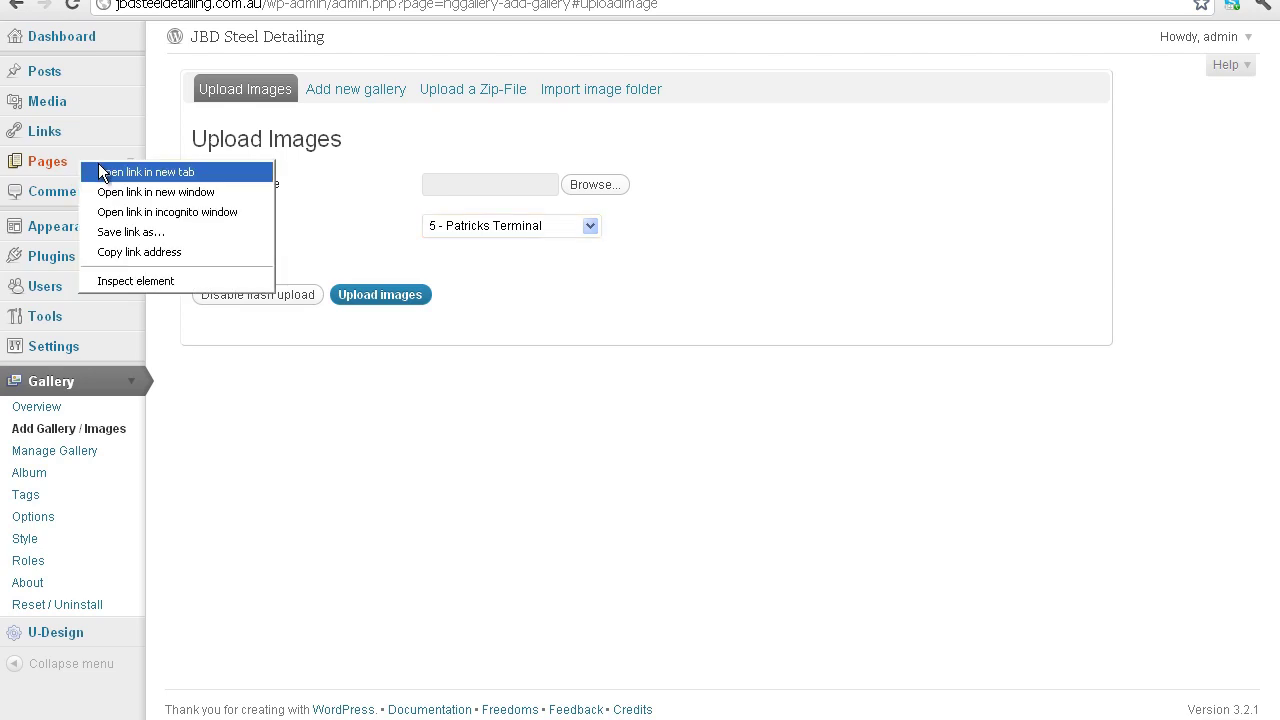
Open Steel Detailing's HTML in a new tab and inspect its [nggallery id=1] shortcode.
left_click(99, 165)
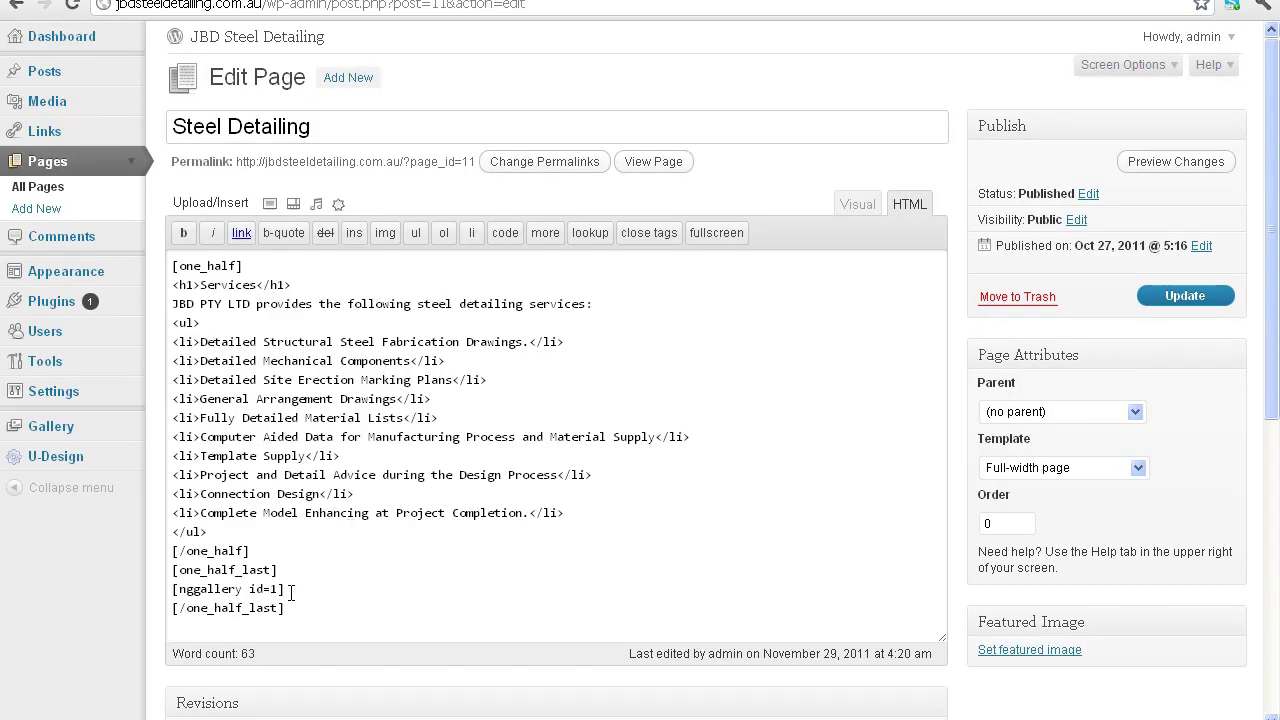
left_click_drag(193, 588, 172, 589)
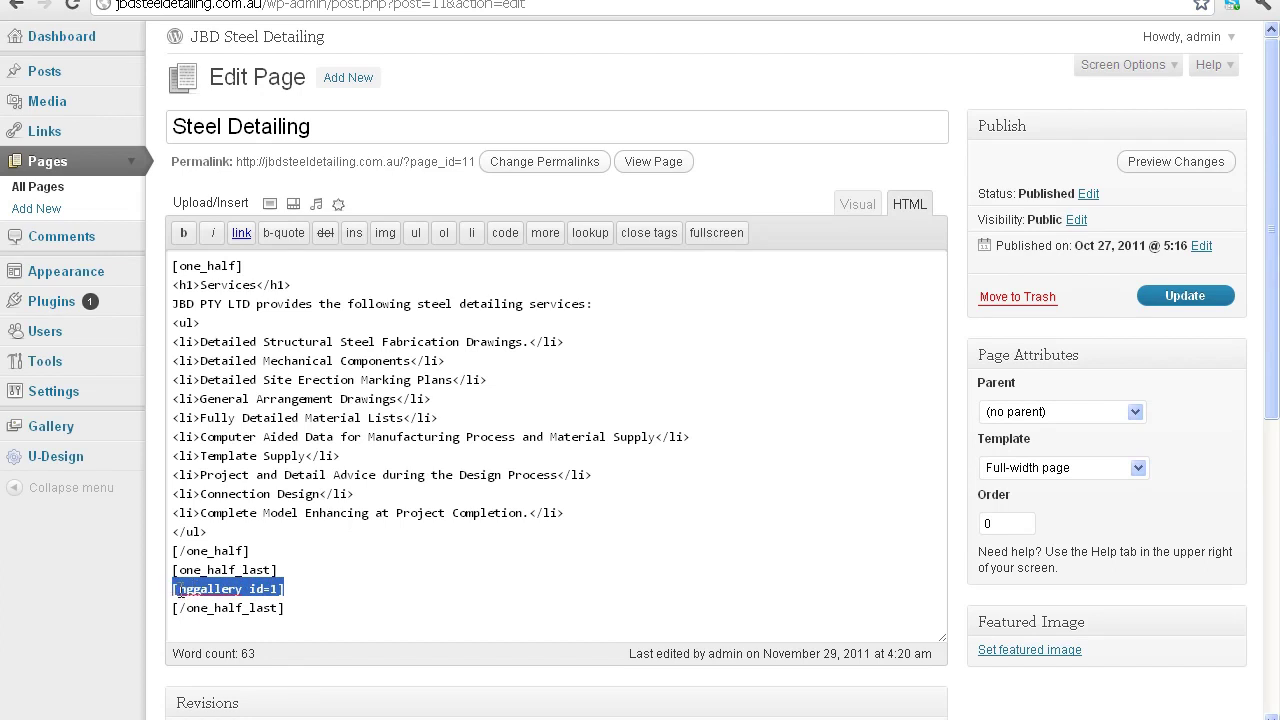
left_click(178, 589)
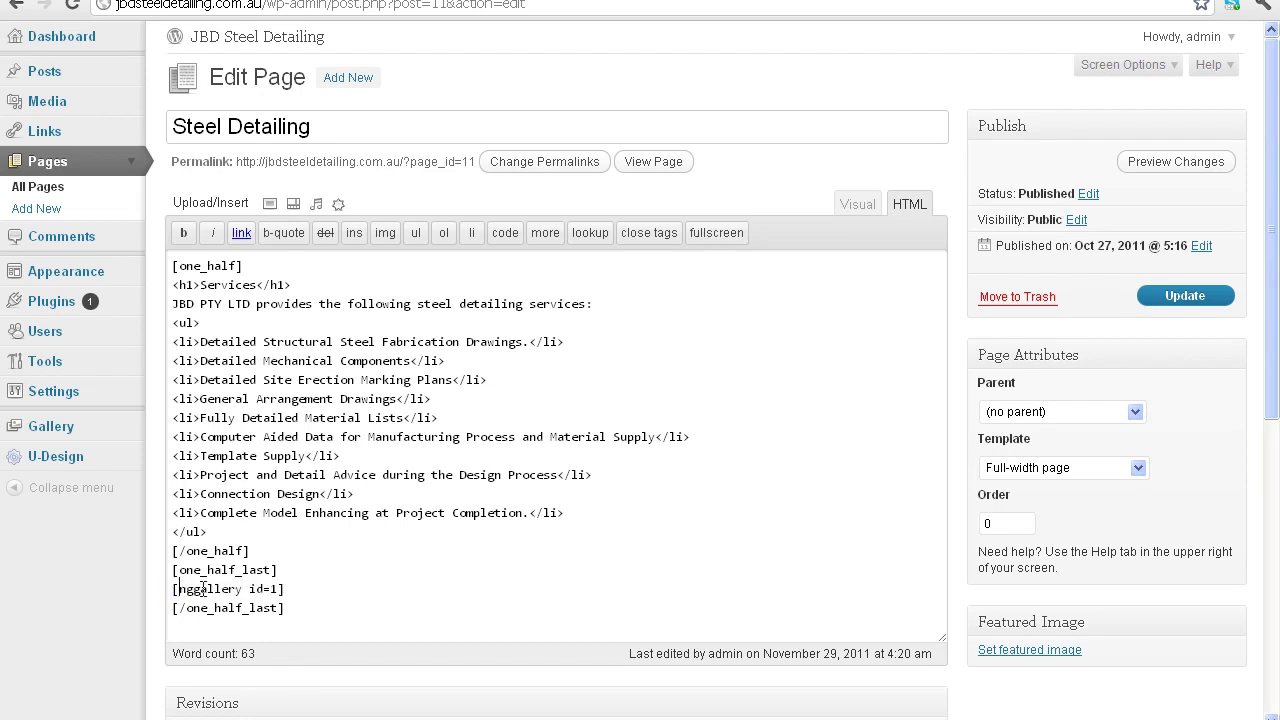
double_click(273, 589)
left_click(280, 589)
left_click(275, 586)
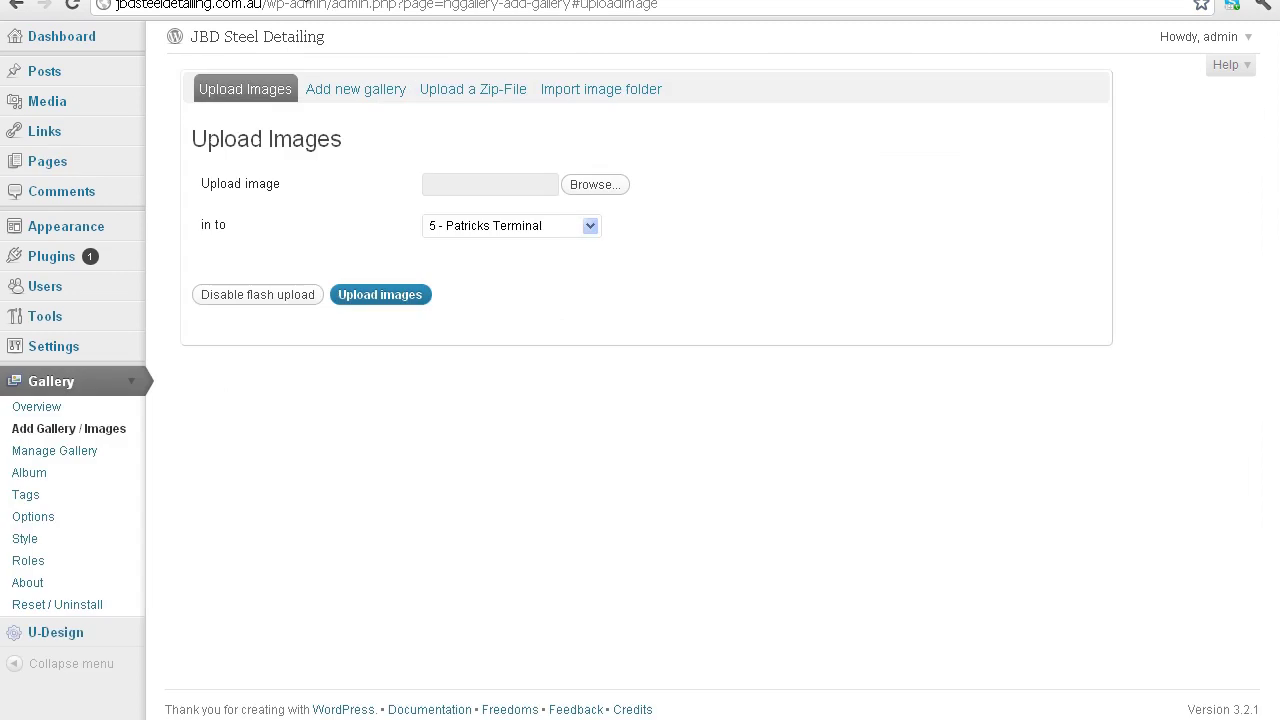
left_click(562, 226)
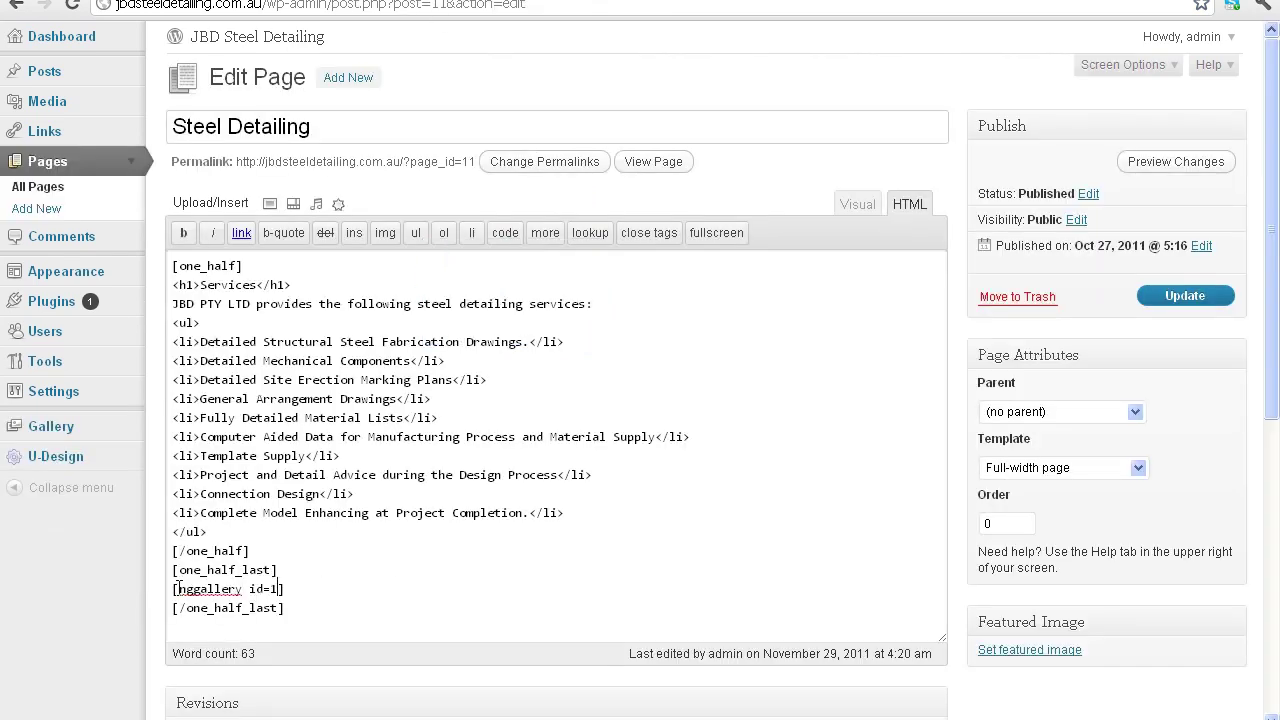
Try changing the shortcode's gallery id to 6, then restore it to 1.
left_click_drag(174, 589, 290, 589)
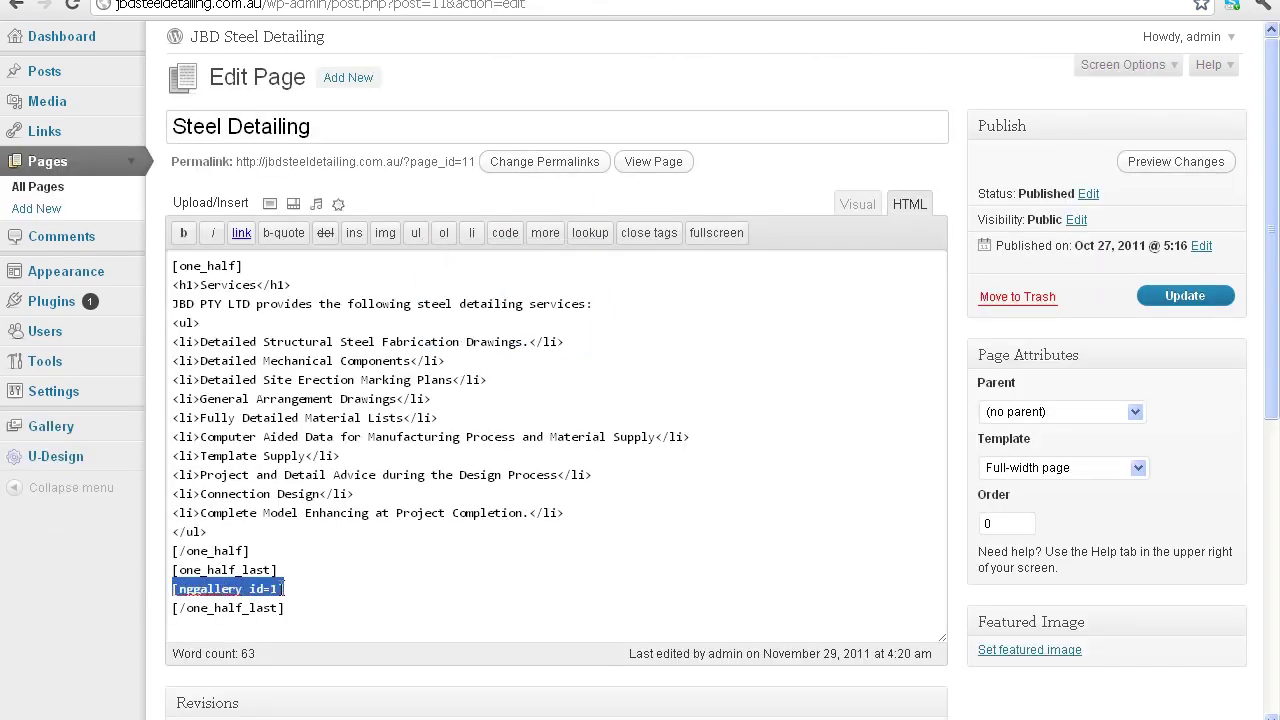
left_click(280, 589)
key("BackSpace")
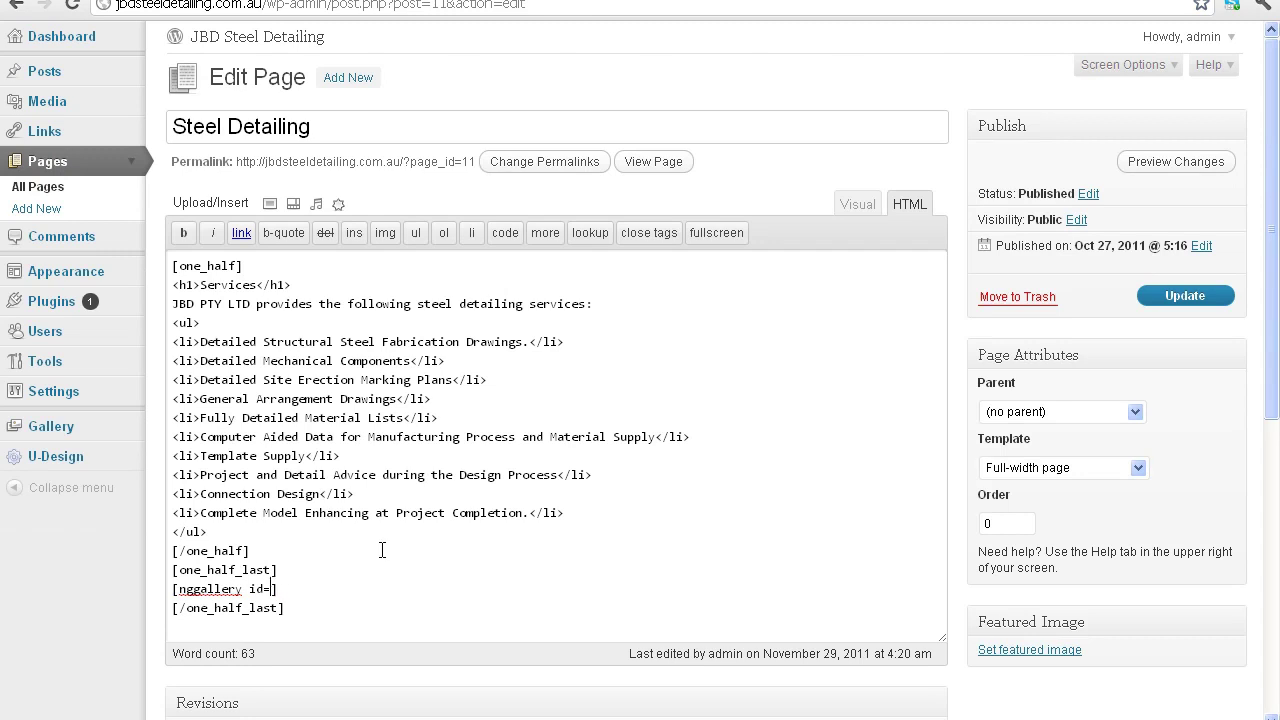
type("6")
key("BackSpace")
type("1")
Select the [nggallery id=1] shortcode line and copy it.
left_click(353, 568)
left_click_drag(294, 589, 157, 590)
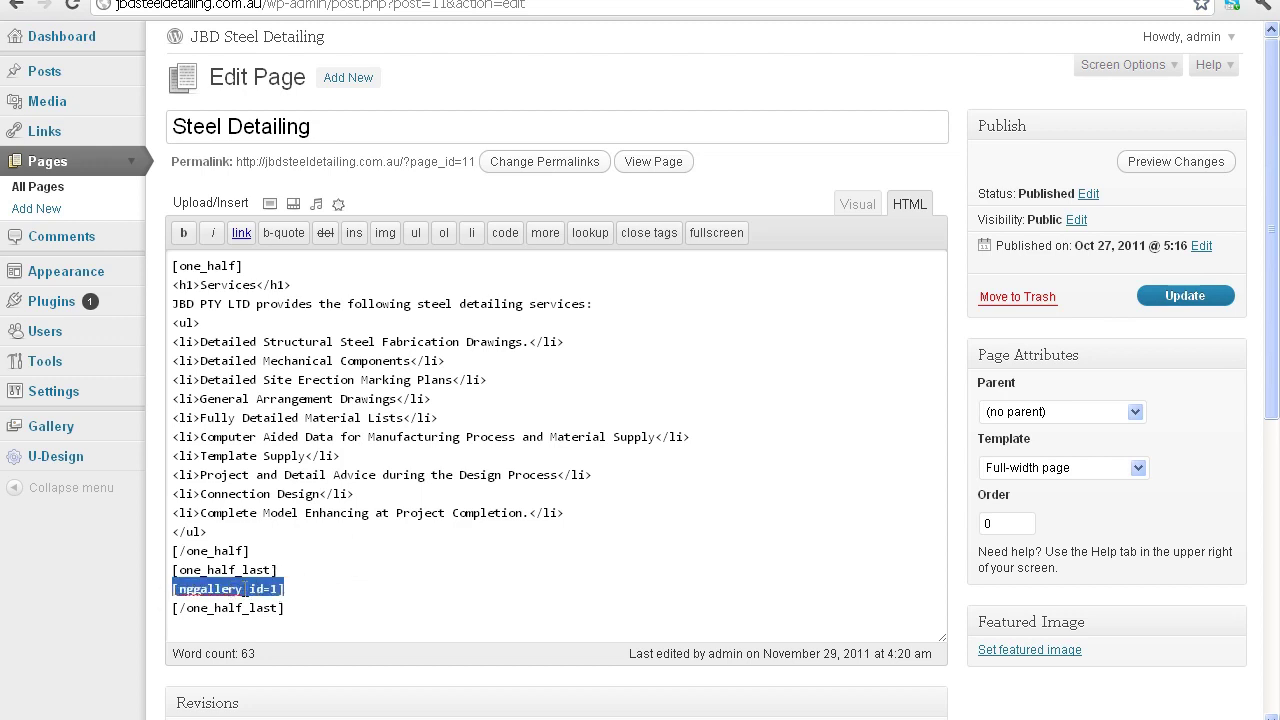
left_click(320, 585)
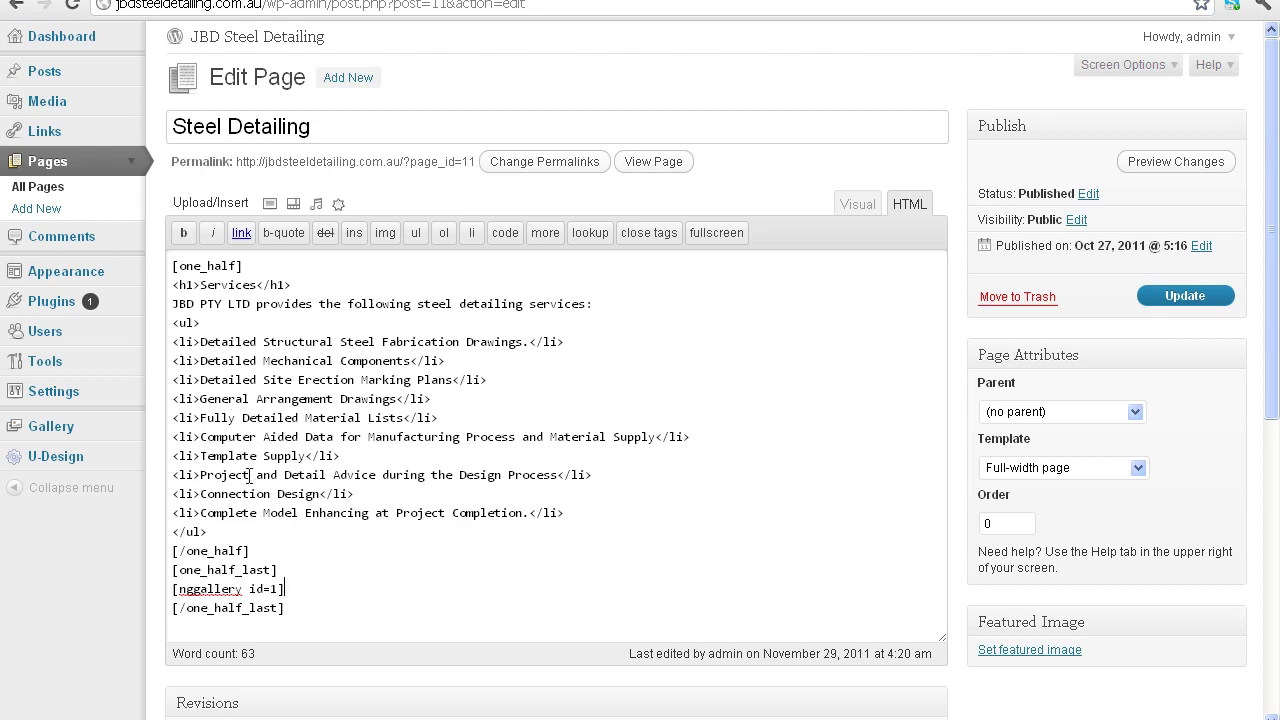
left_click_drag(290, 590, 152, 592)
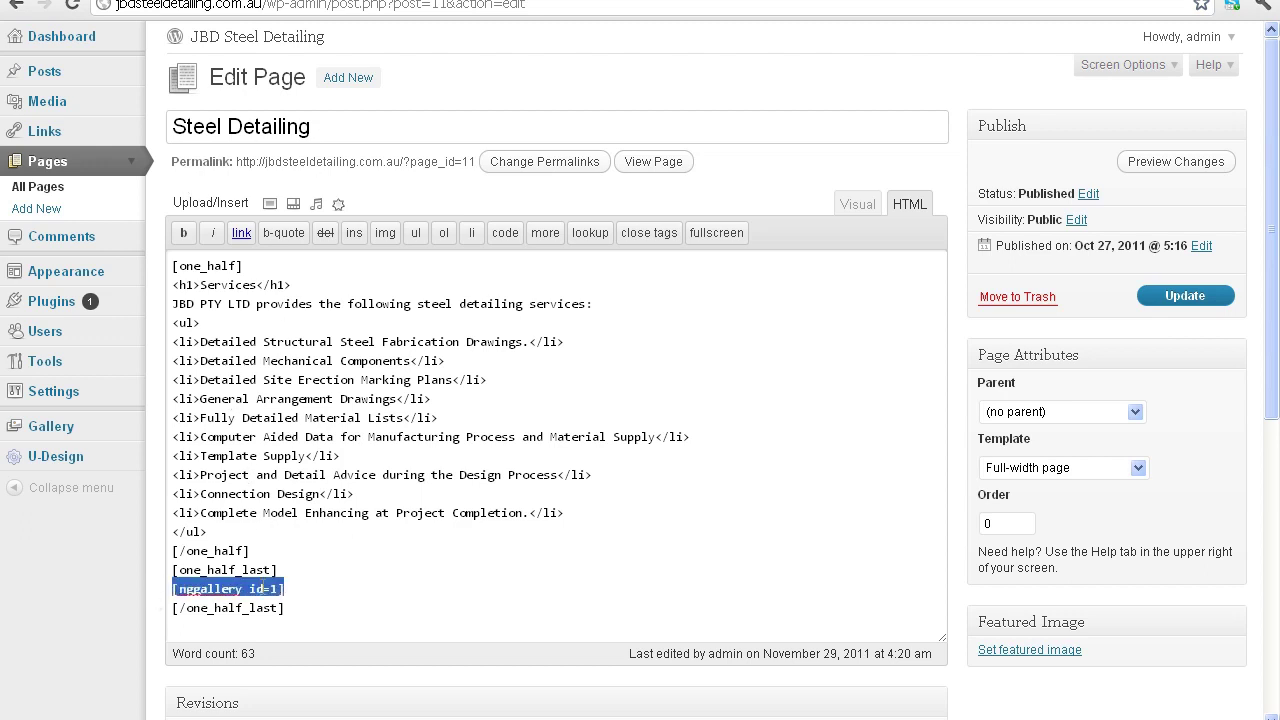
left_click_drag(288, 590, 165, 588)
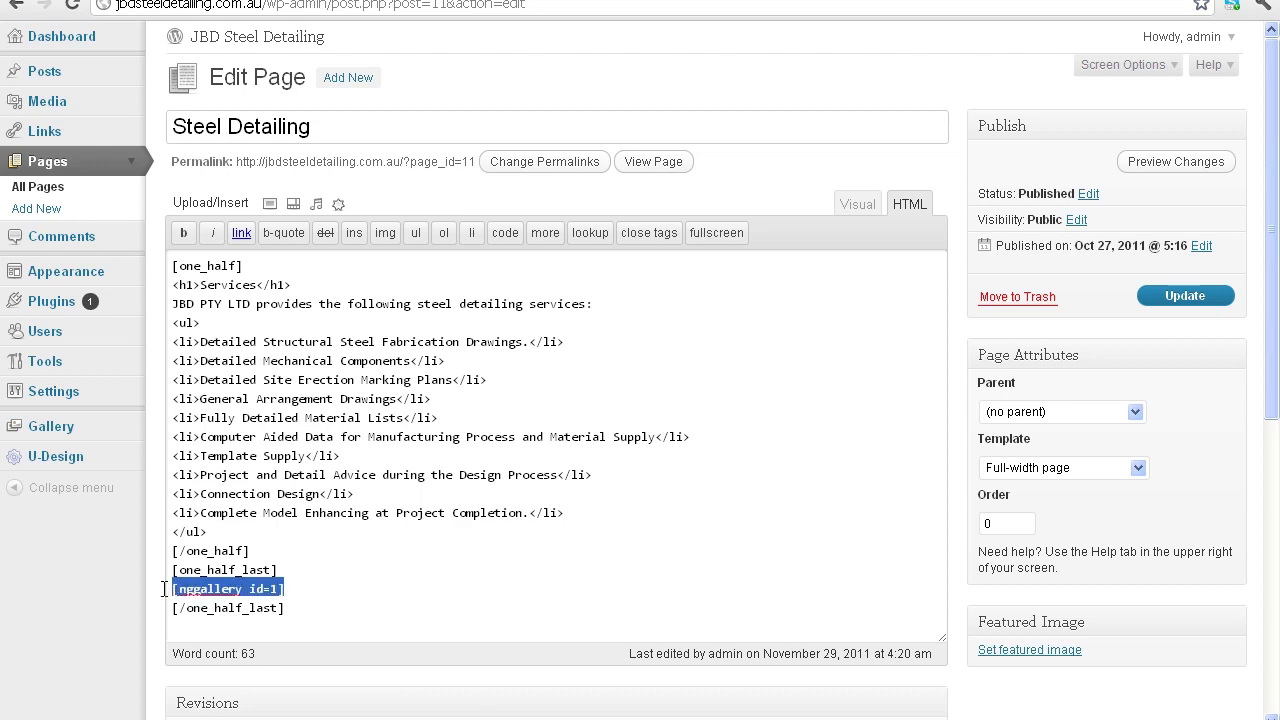
left_click(294, 590)
left_click_drag(288, 590, 172, 590)
right_click(219, 586)
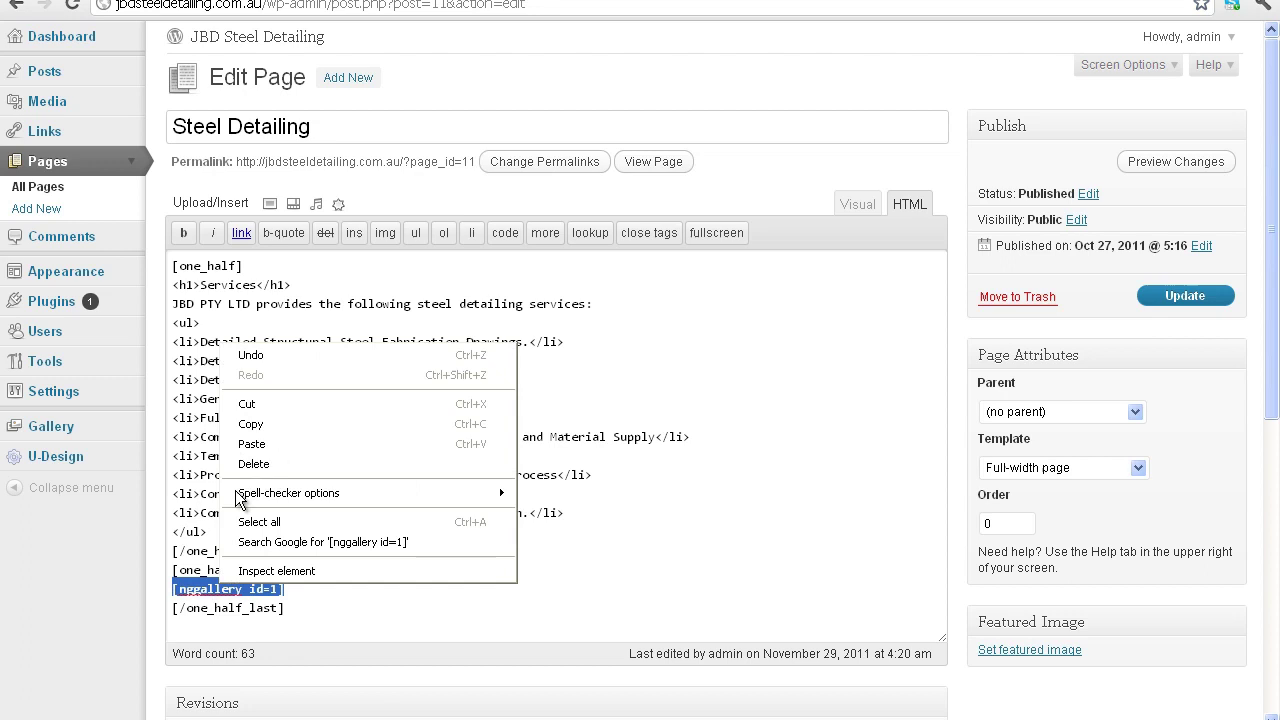
left_click(253, 426)
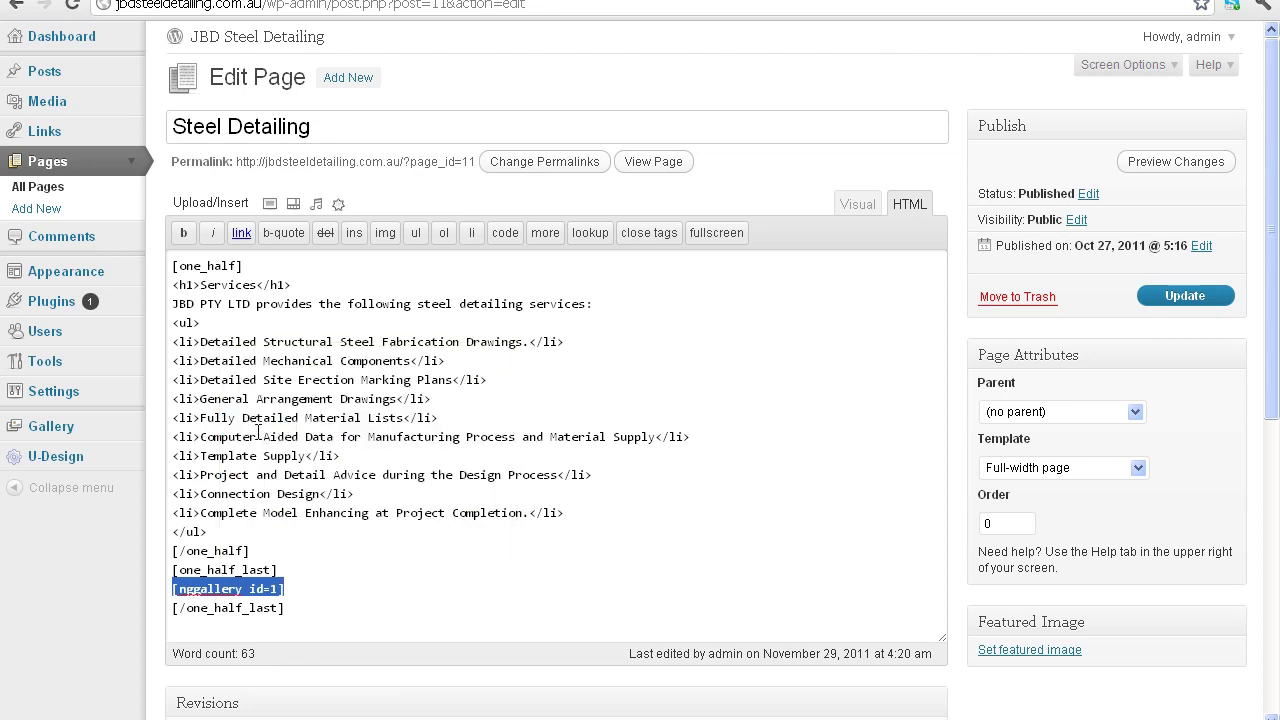
Open the Timber Detailing page in the editor and find its [nggallery id=1] shortcode.
left_click(64, 187)
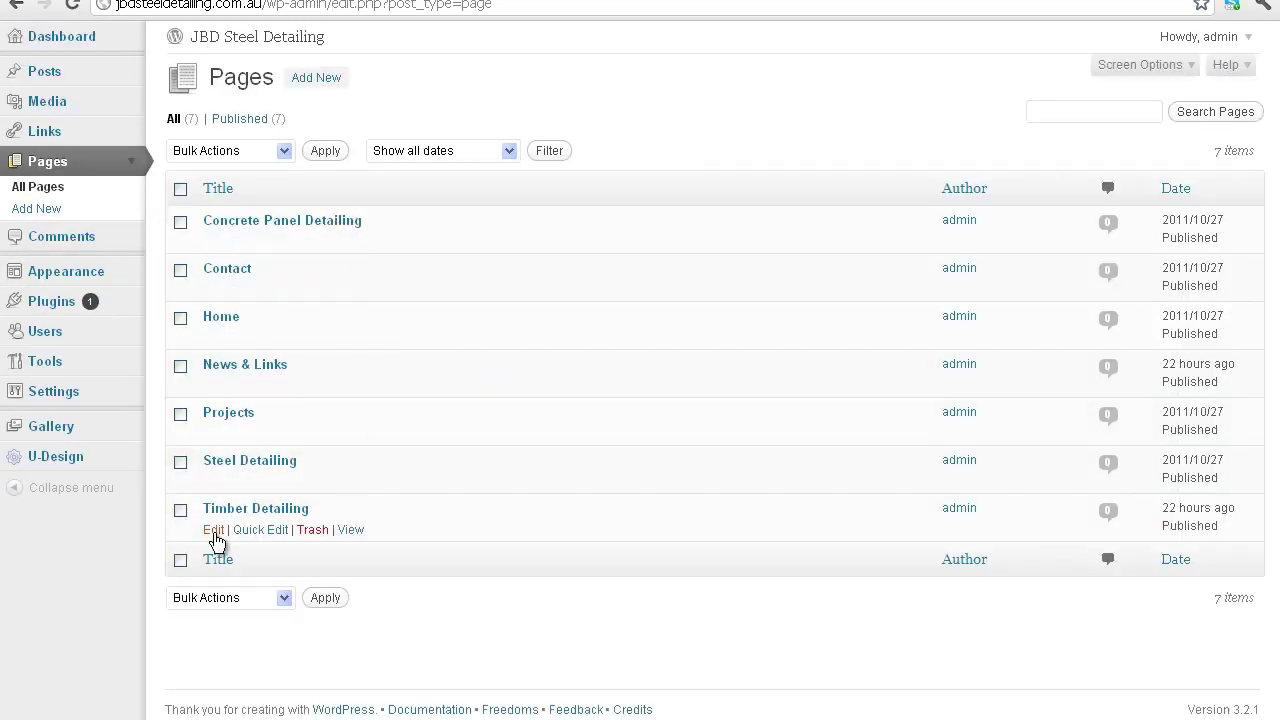
left_click(214, 533)
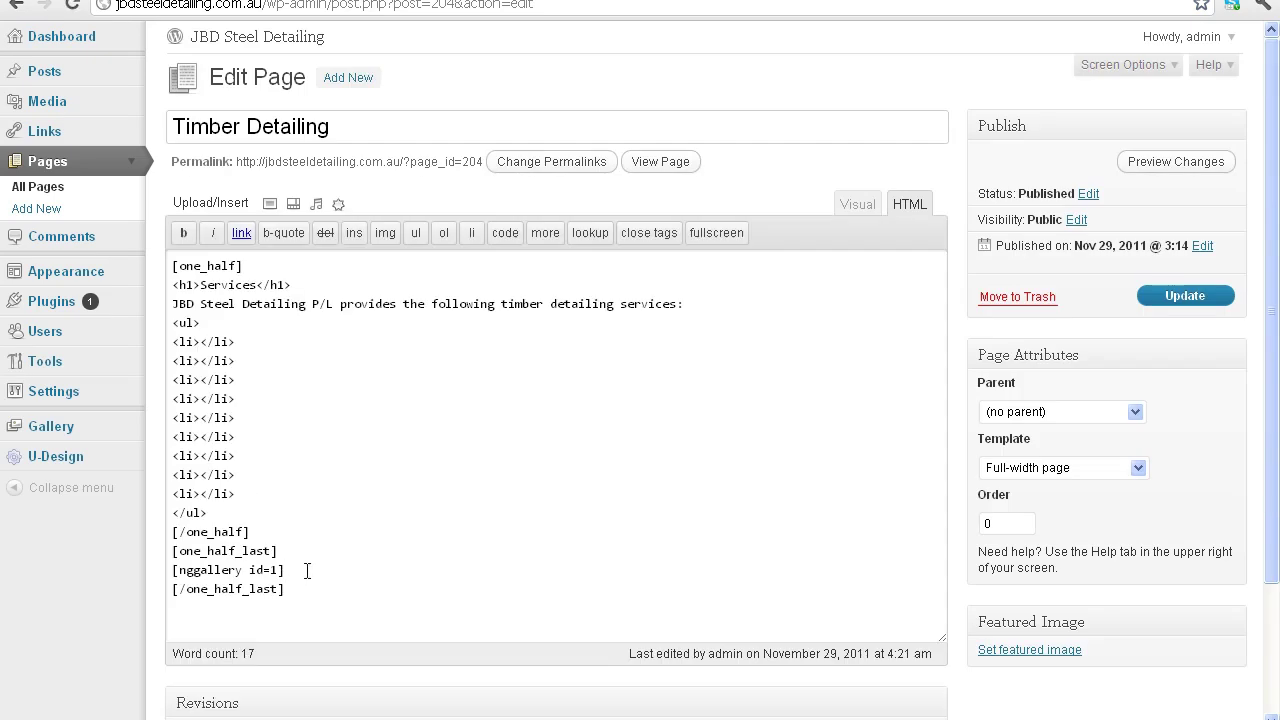
left_click_drag(297, 570, 155, 571)
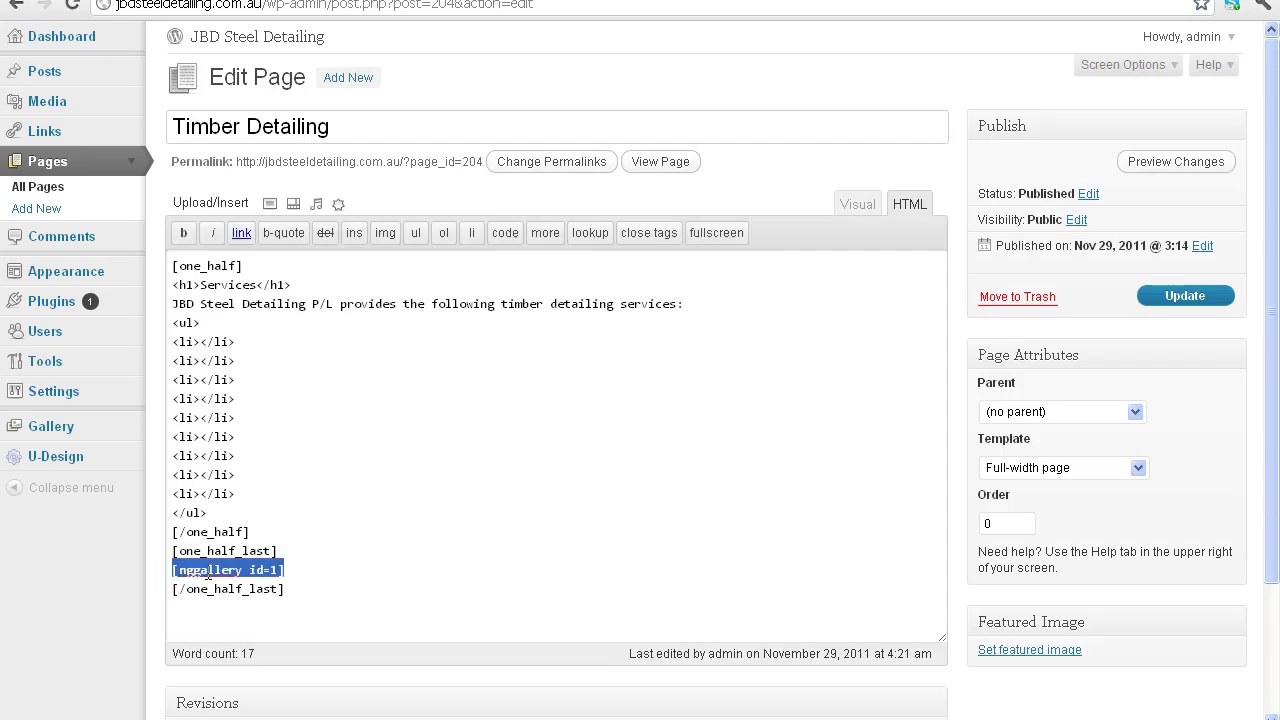
left_click(259, 553)
Check the [one_half] and [one_half_last] column shortcodes, then select [nggallery id=1] and bring up its context options.
left_click_drag(172, 555, 289, 549)
left_click(293, 568)
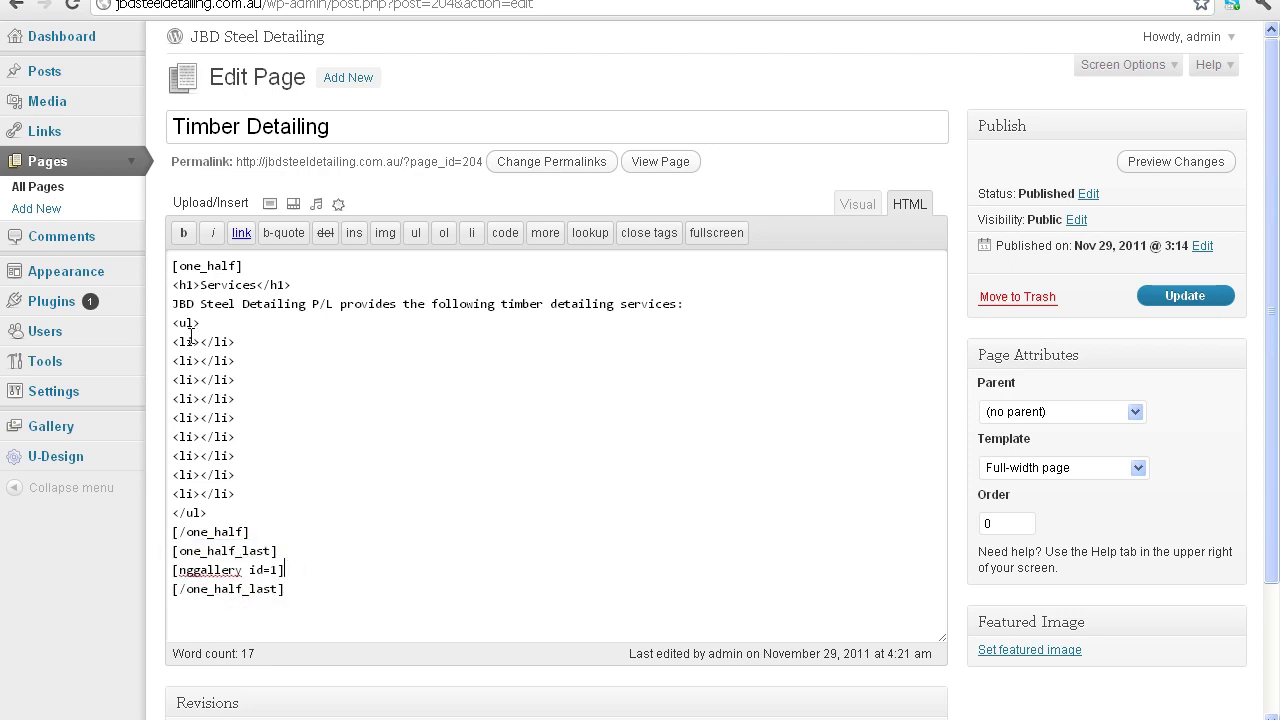
left_click_drag(170, 265, 245, 265)
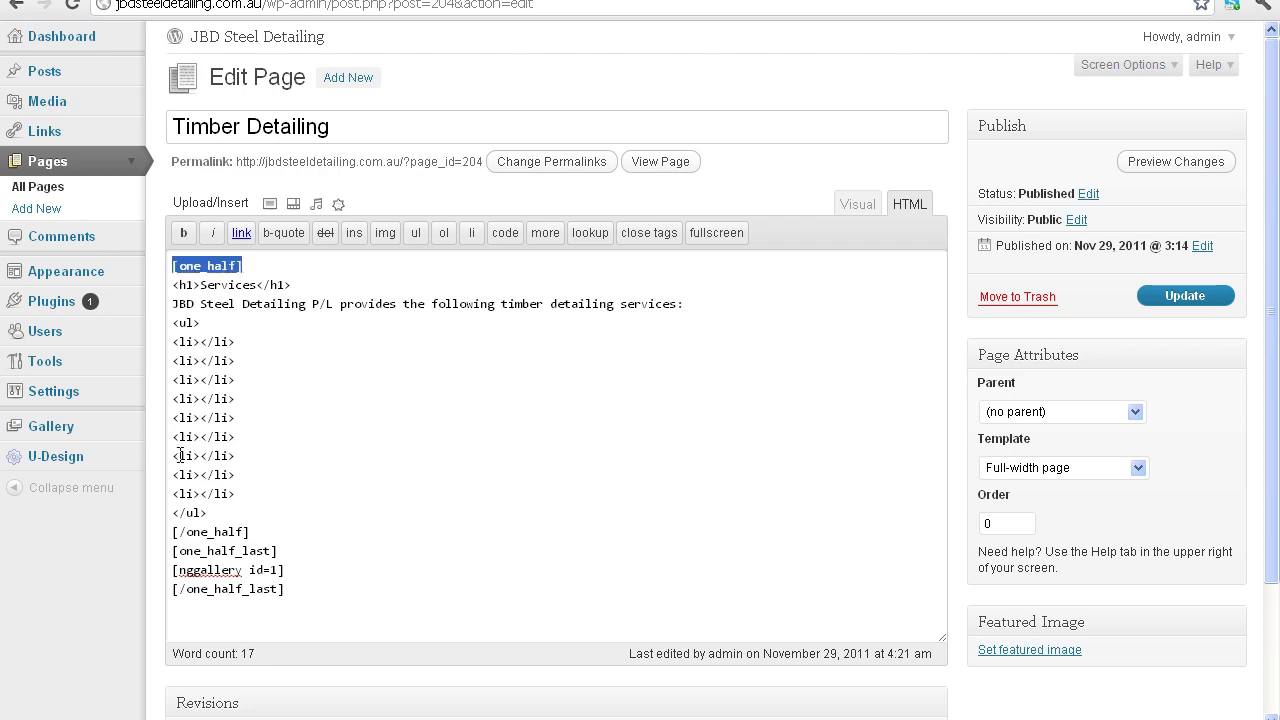
left_click_drag(172, 531, 277, 551)
left_click_drag(172, 588, 297, 588)
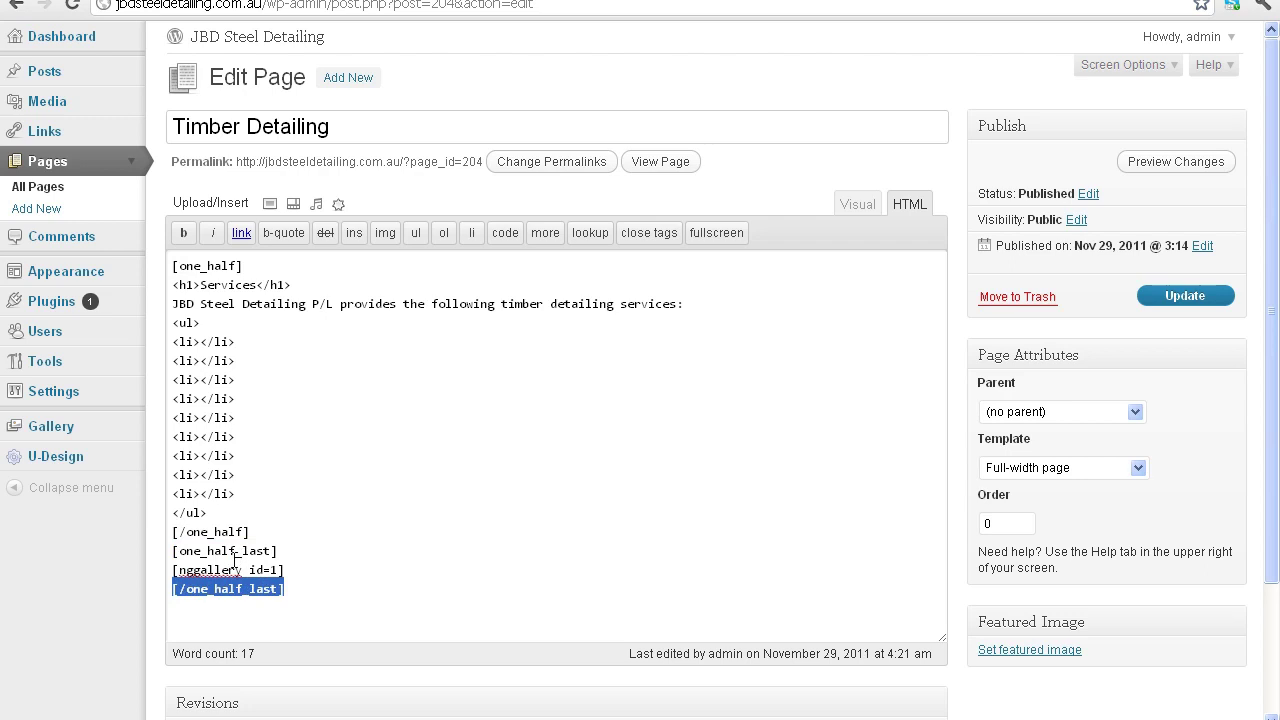
left_click_drag(172, 569, 306, 568)
right_click(262, 572)
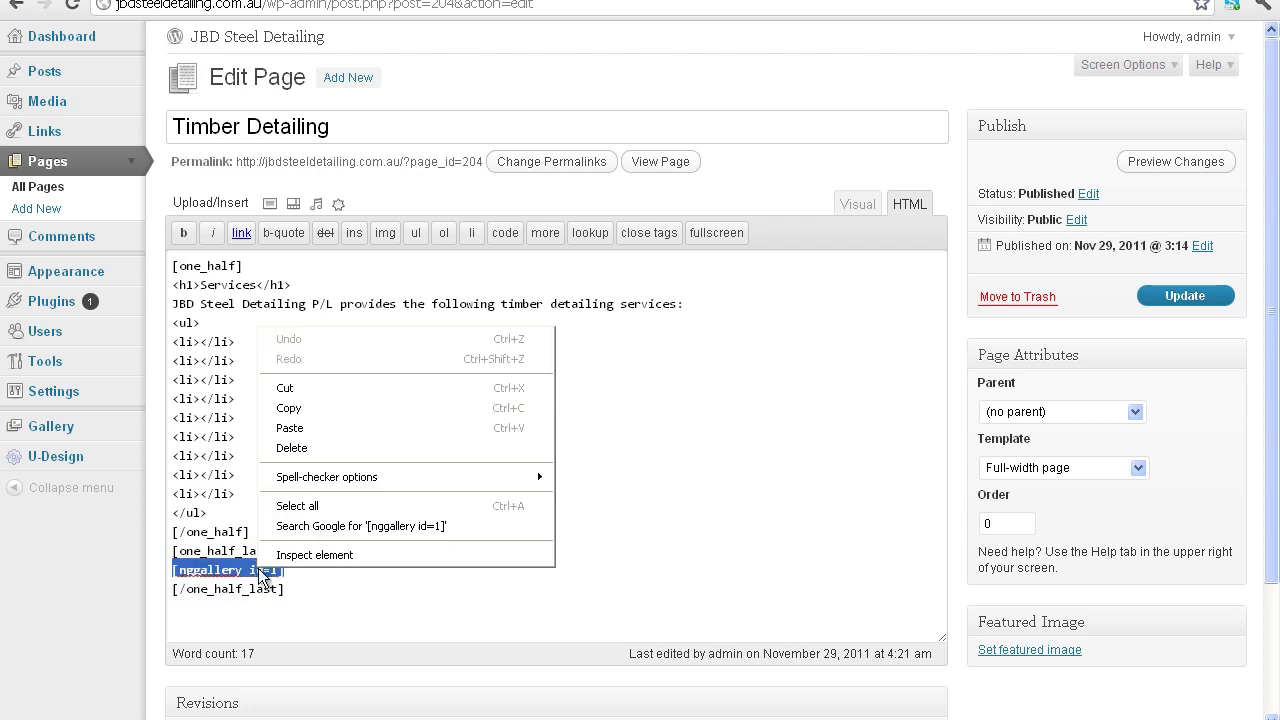